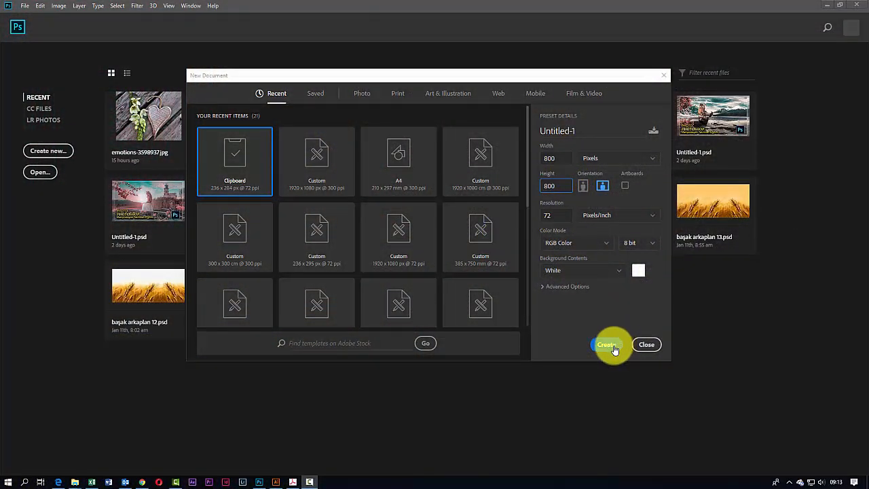
Create the 800 × 800 pixel document at 72 pixels/inch with a white background and duplicate its Background layer
click(613, 344)
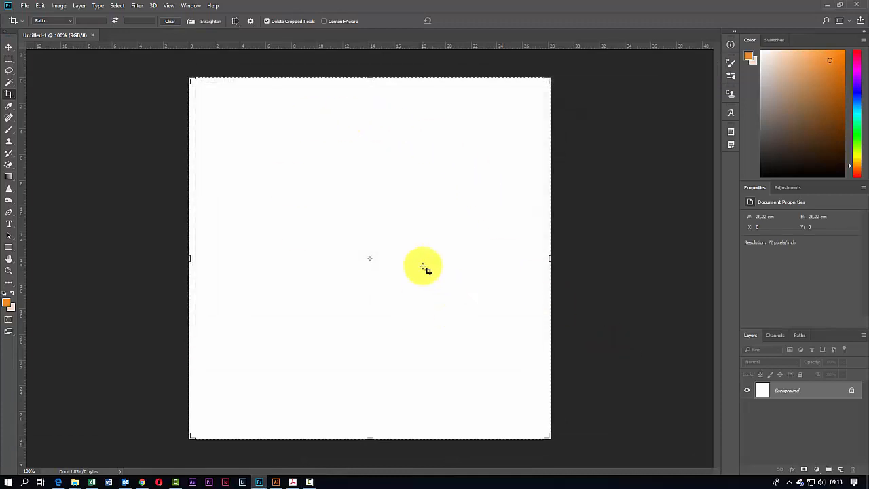
click(764, 392)
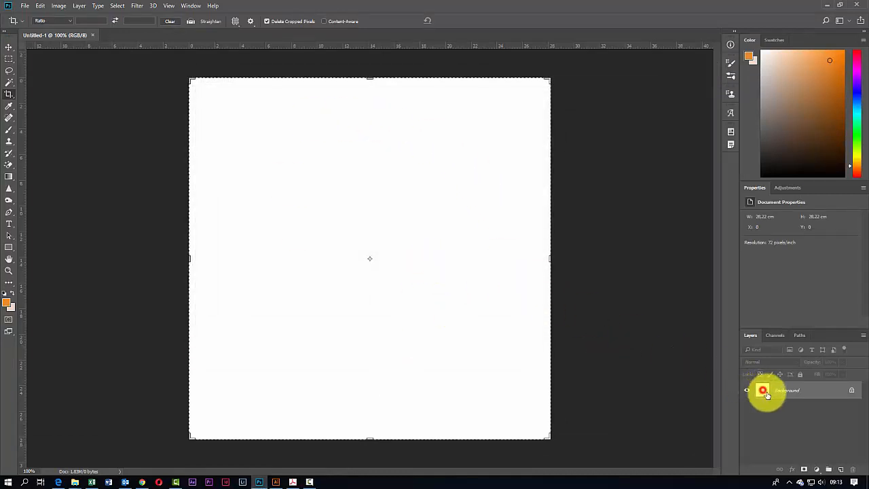
drag(766, 394, 843, 467)
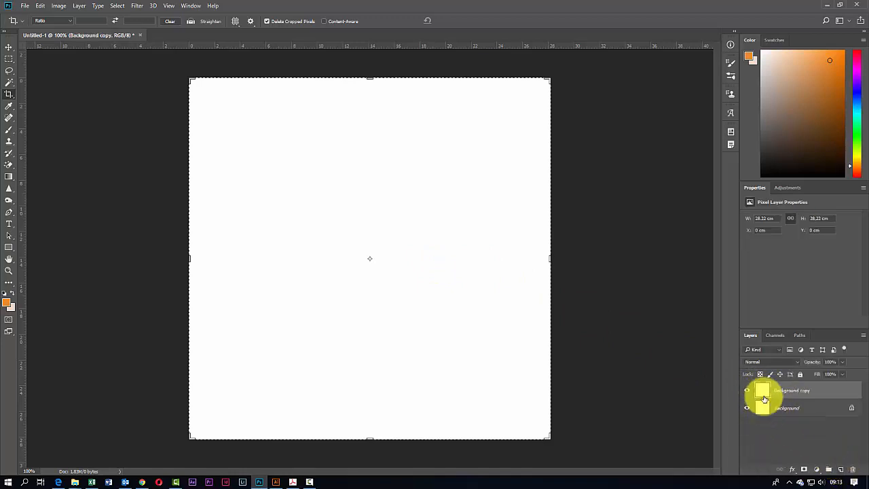
Reset the colours to default, swap them so black is the background colour, and fill the Background copy layer with black
click(4, 297)
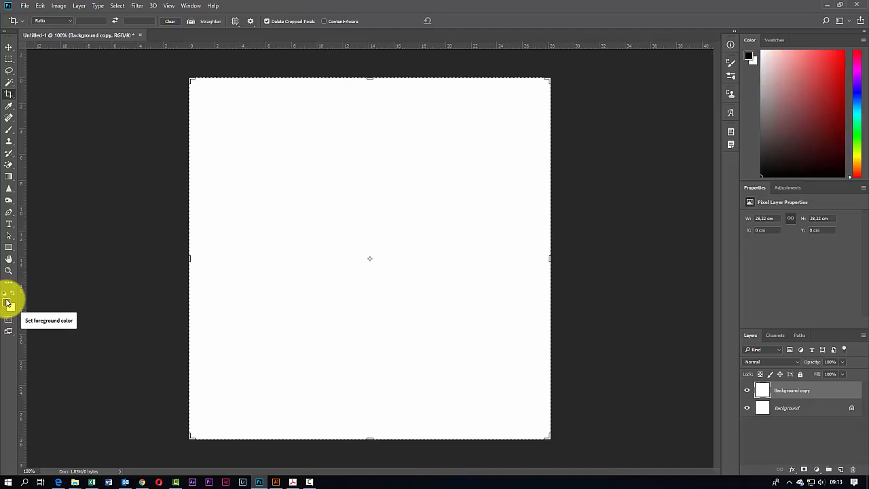
key(alt+space)
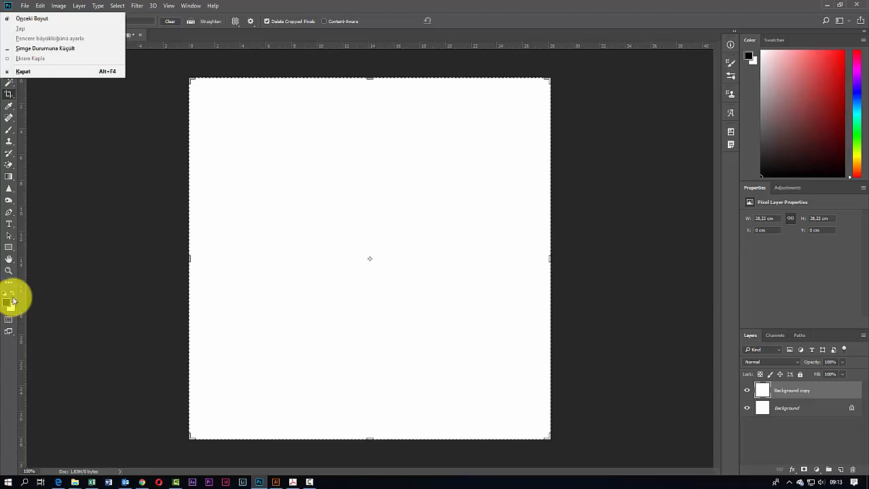
click(83, 241)
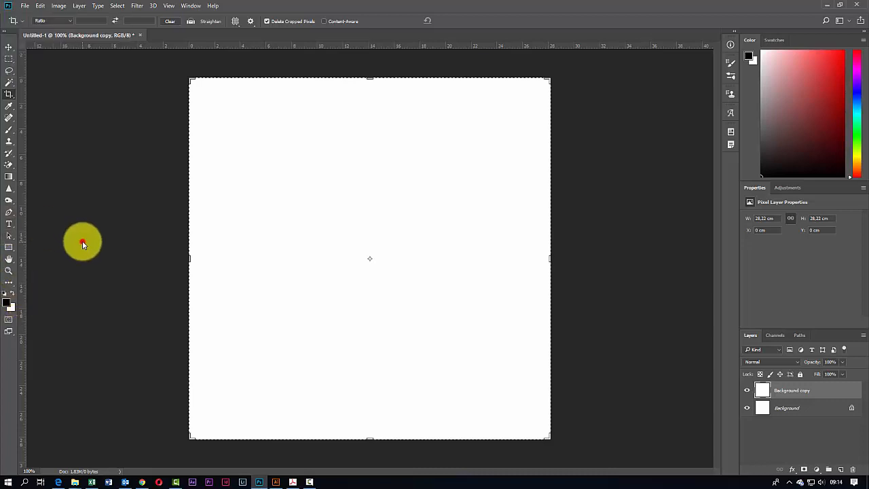
click(13, 293)
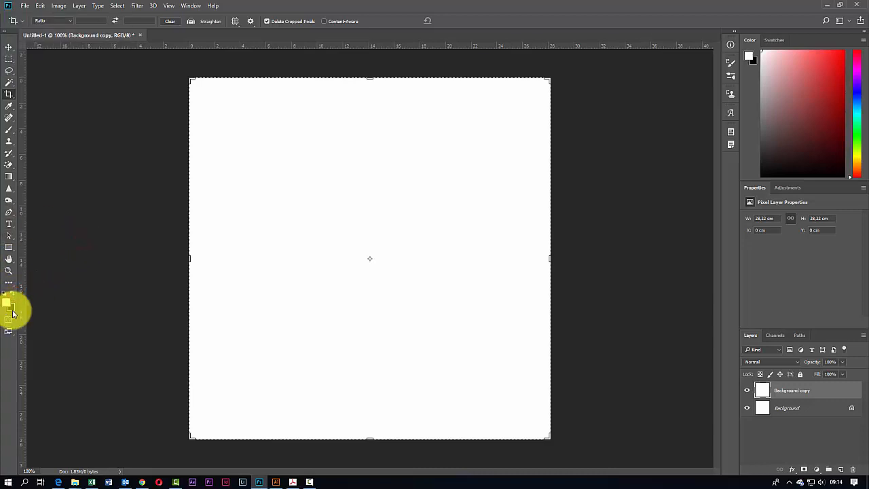
key(ctrl+BackSpace)
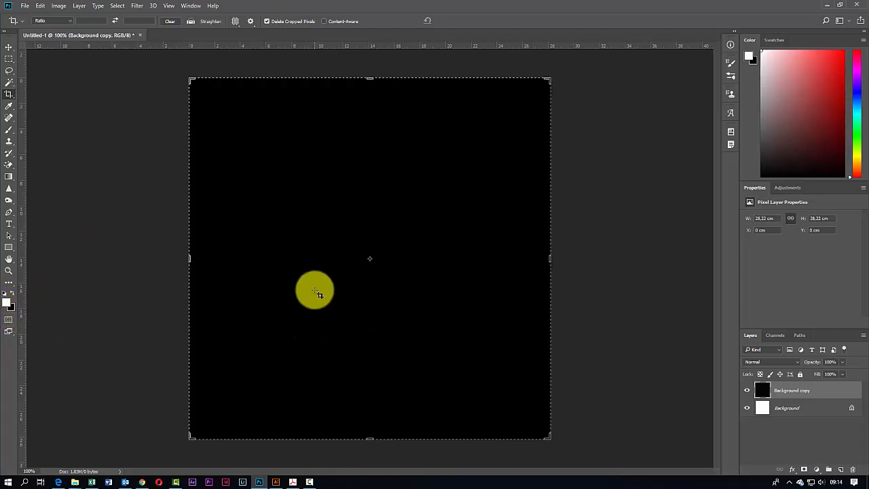
Delete the original white Background layer, keeping only the black copy, and switch to the Move tool
click(776, 392)
drag(778, 404, 852, 469)
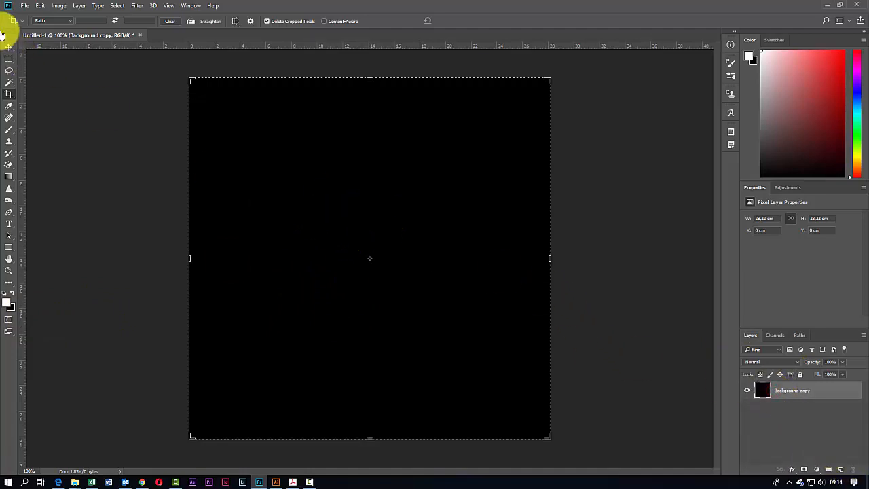
click(8, 47)
click(378, 205)
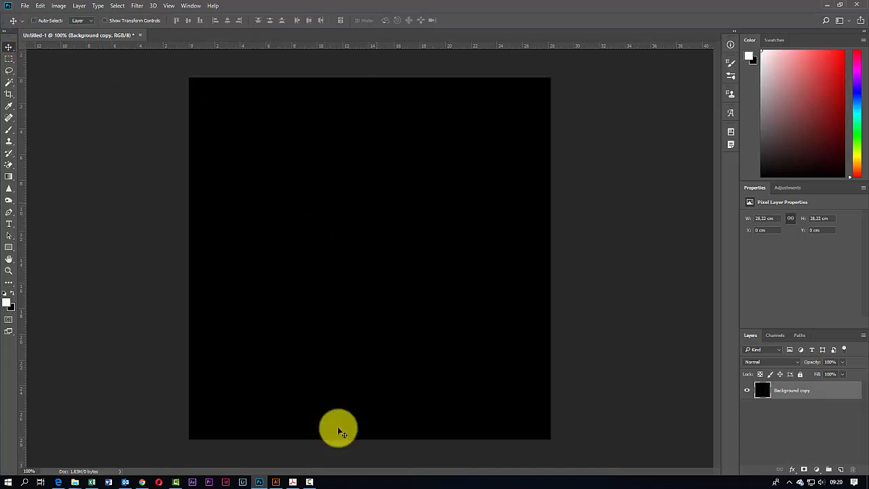
Render a Lens Flare on the black layer with 75% brightness and the 50-300mm Zoom lens type
click(137, 5)
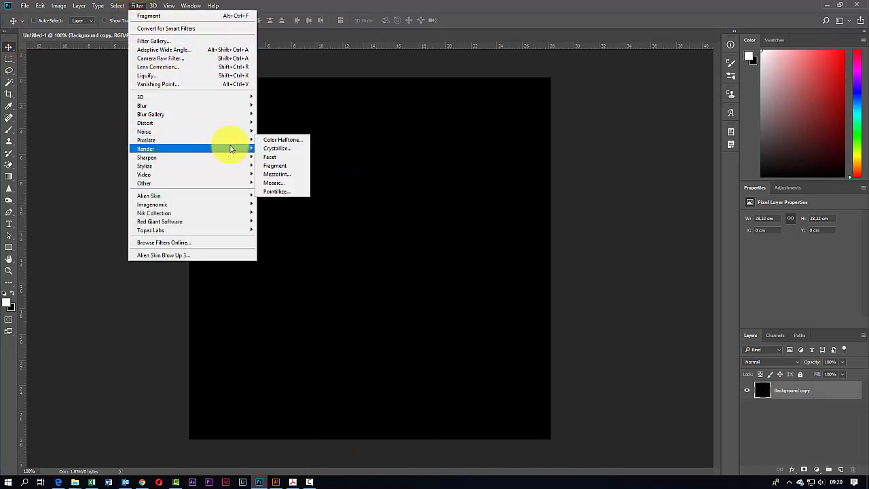
mouse_move(229, 148)
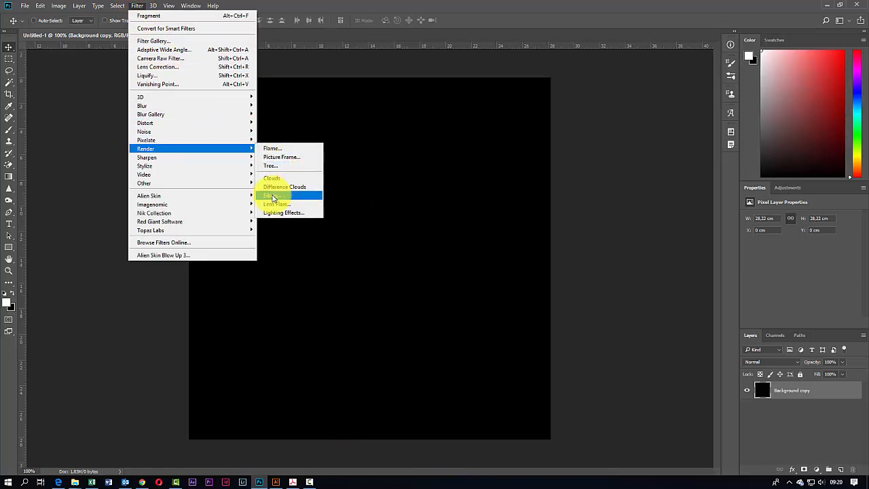
click(277, 205)
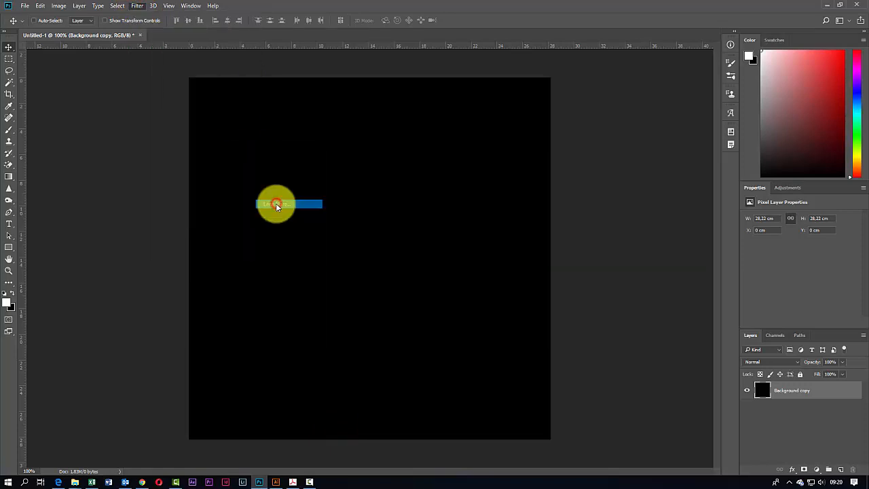
click(348, 262)
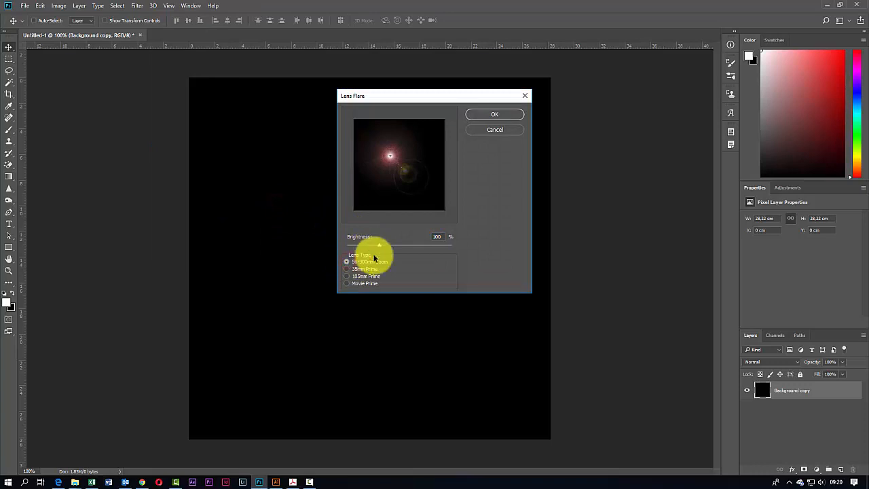
drag(380, 245, 369, 246)
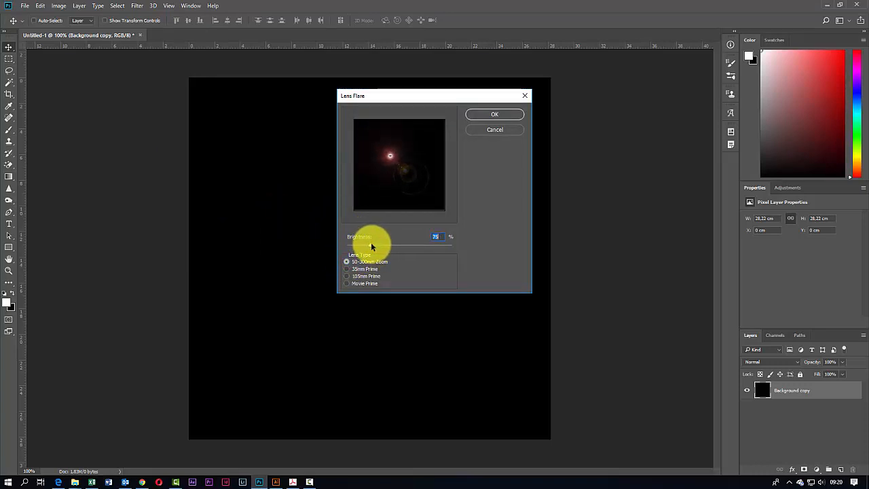
click(495, 114)
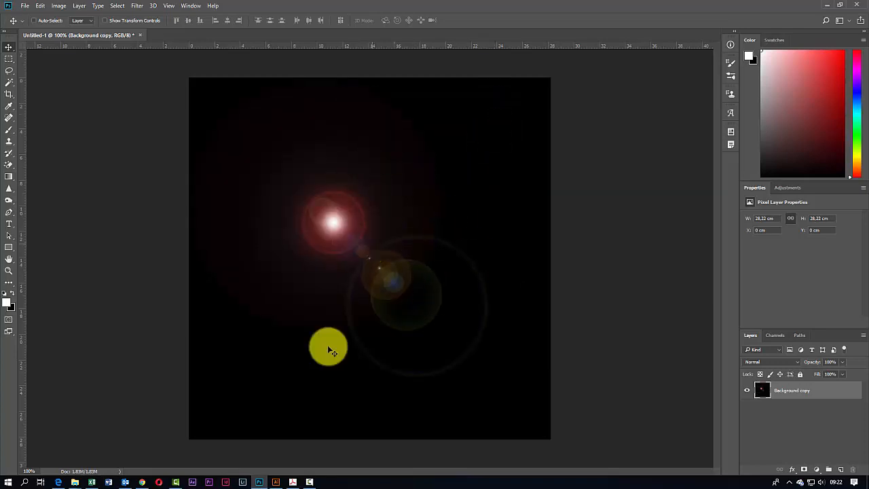
Distort the lens flare layer with the Polar Coordinates filter set to Polar to Rectangular
click(136, 8)
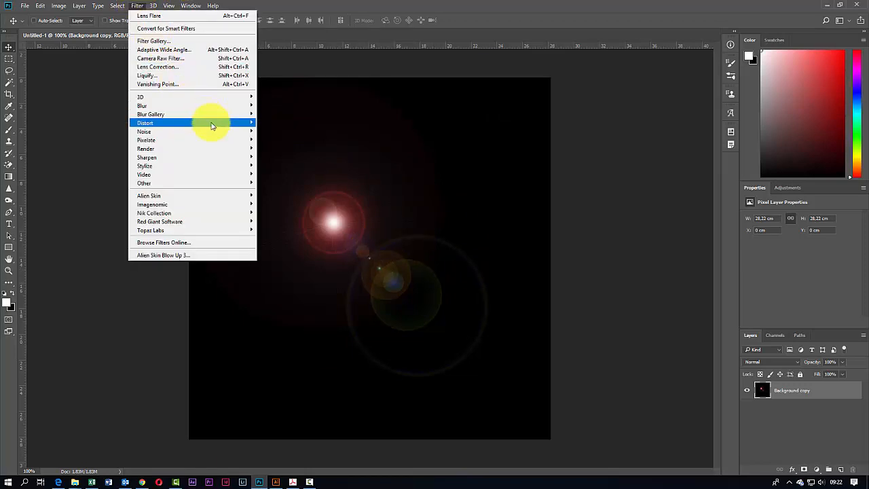
mouse_move(226, 124)
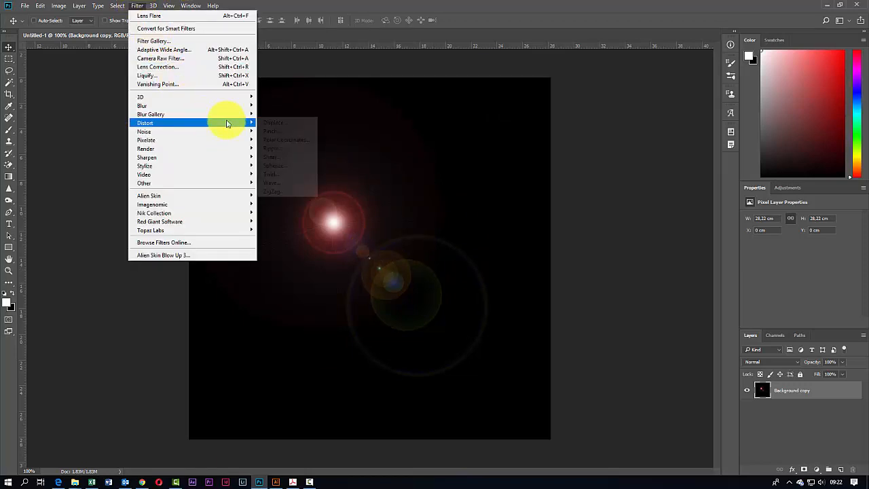
click(292, 140)
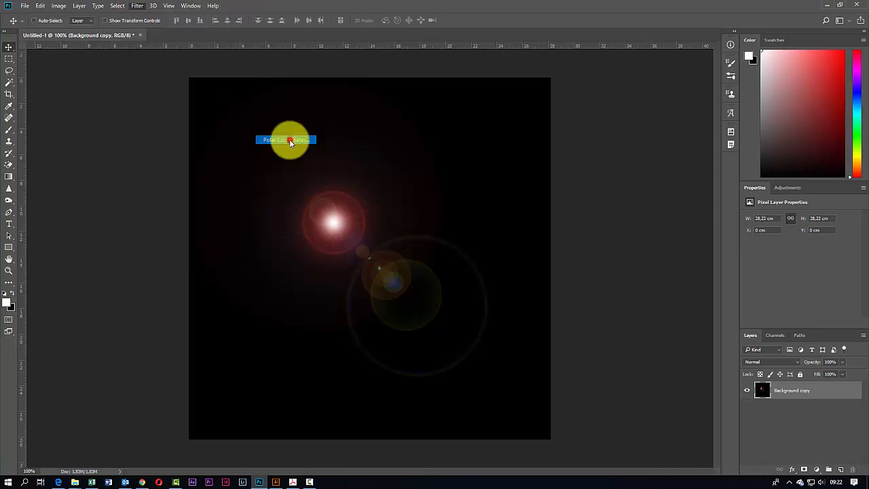
click(361, 264)
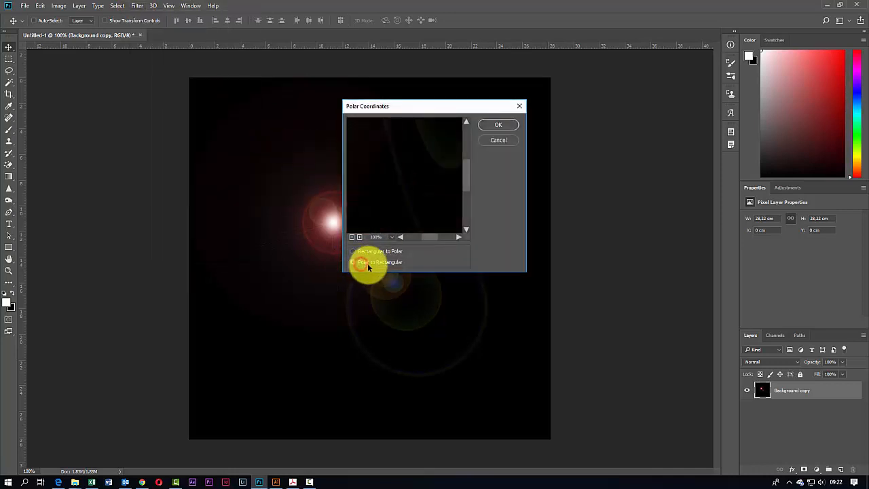
click(510, 127)
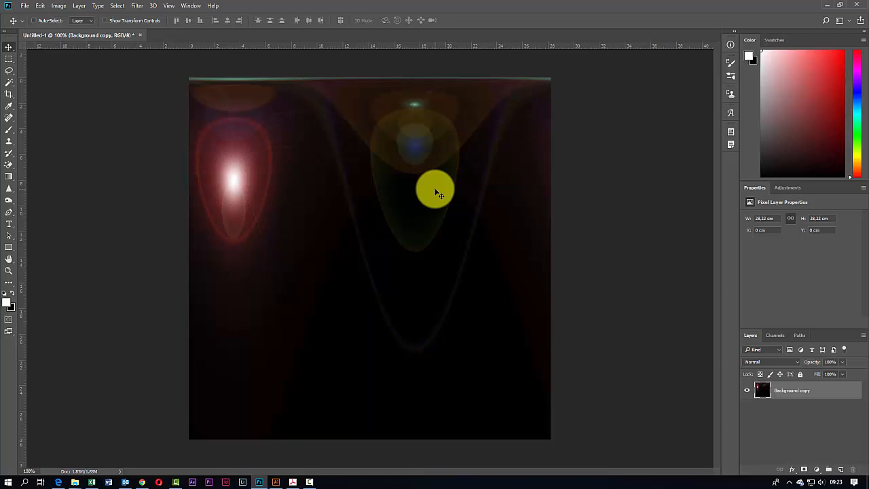
Flip the distorted flare layer vertically
click(40, 6)
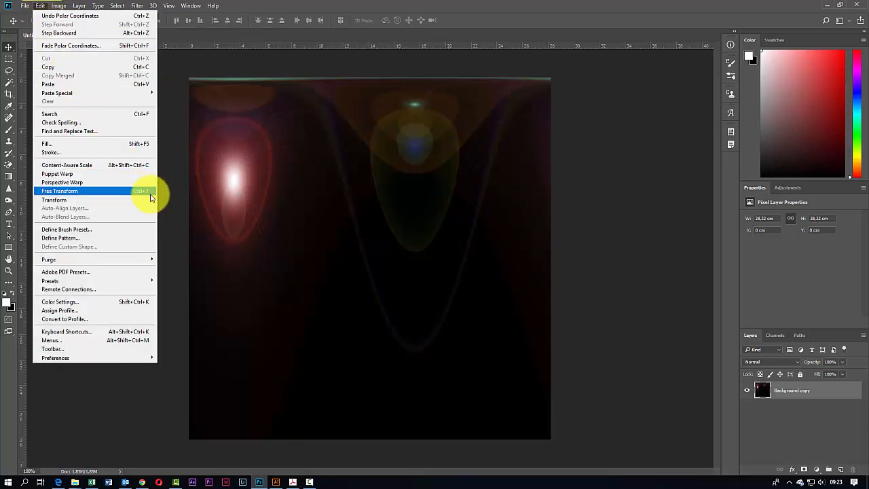
mouse_move(154, 200)
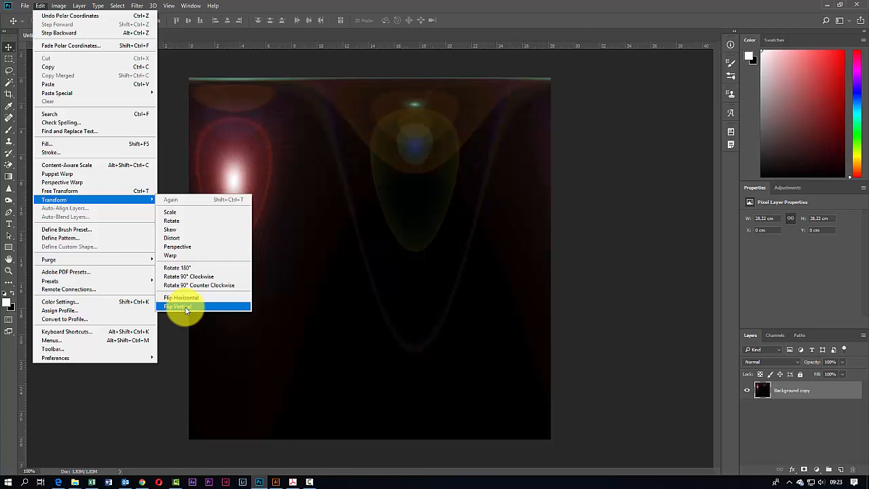
click(184, 306)
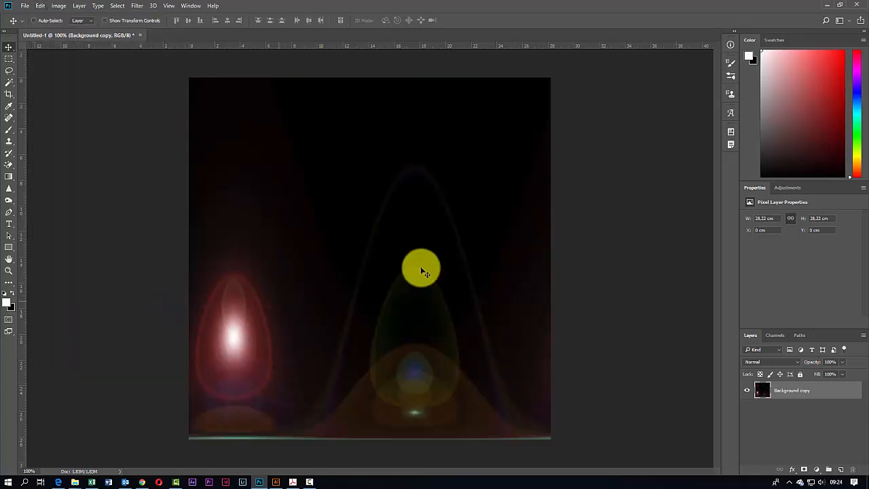
Distort the flipped layer into a sphere with the Polar Coordinates filter set to Rectangular to Polar
click(134, 5)
mouse_move(231, 127)
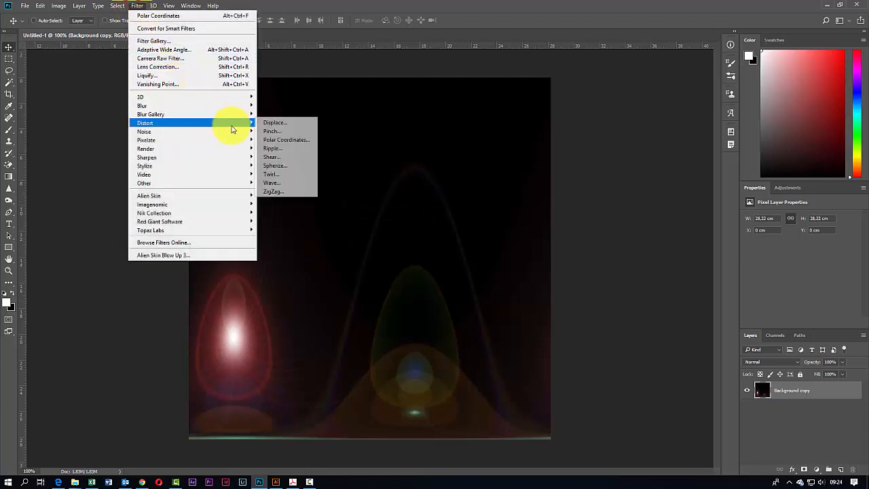
click(286, 140)
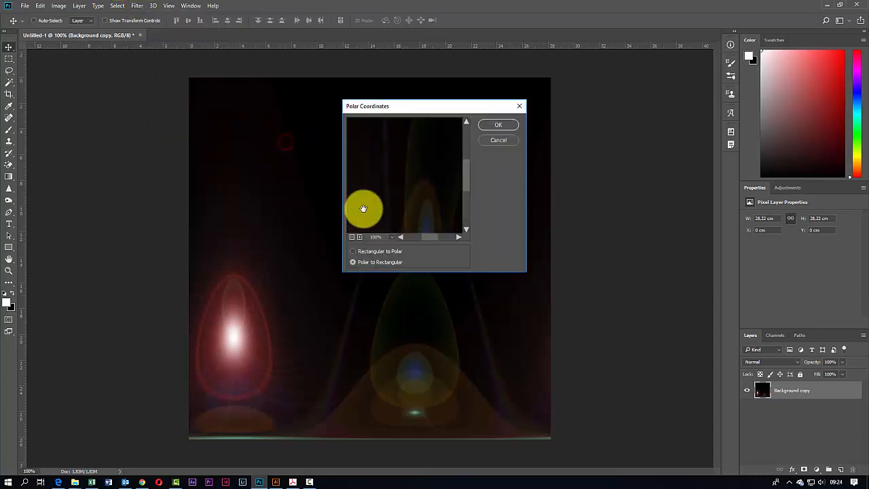
click(352, 251)
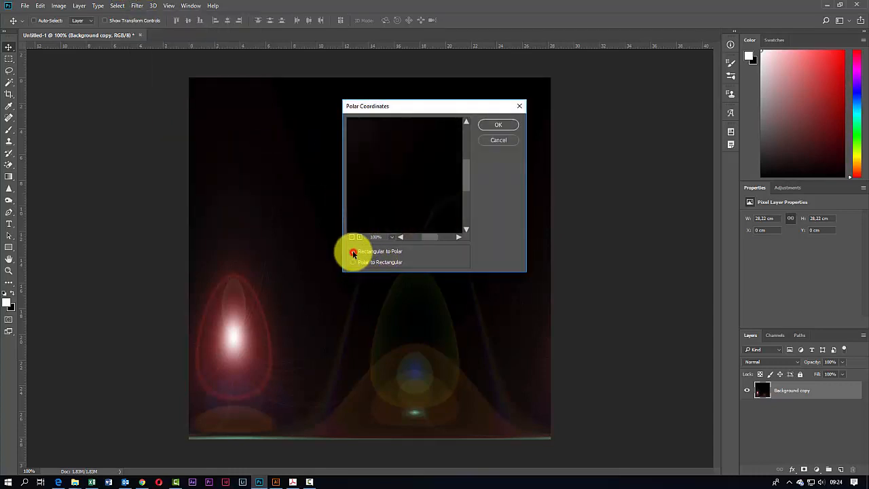
click(500, 126)
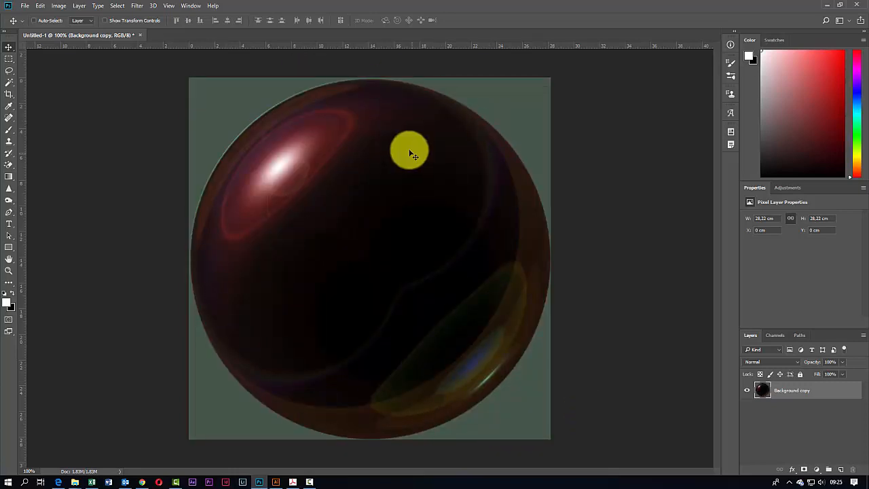
Place guides along the canvas's top and left edges and select the sphere with an elliptical marquee about 28.2 cm across from their intersection
drag(389, 46, 393, 78)
drag(23, 155, 189, 162)
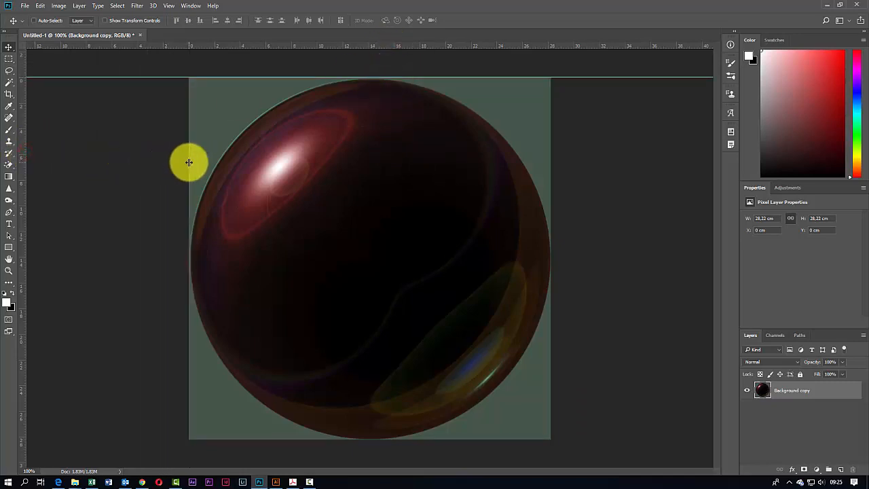
click(9, 58)
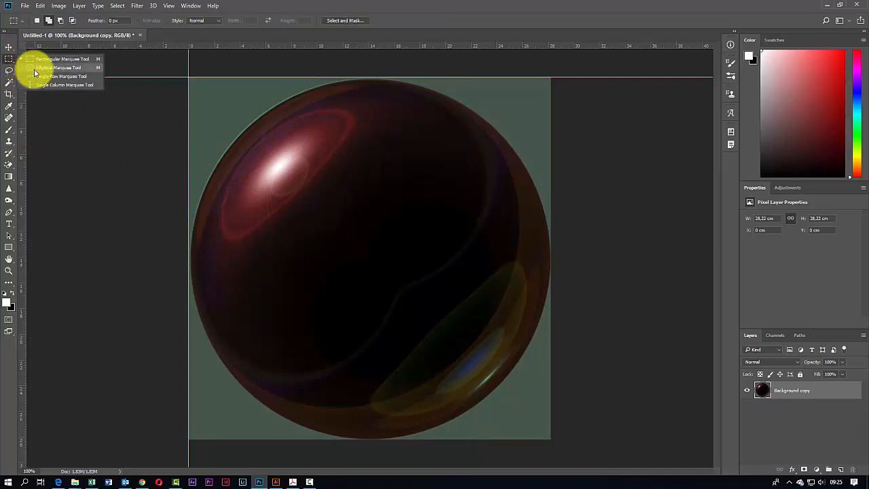
click(34, 69)
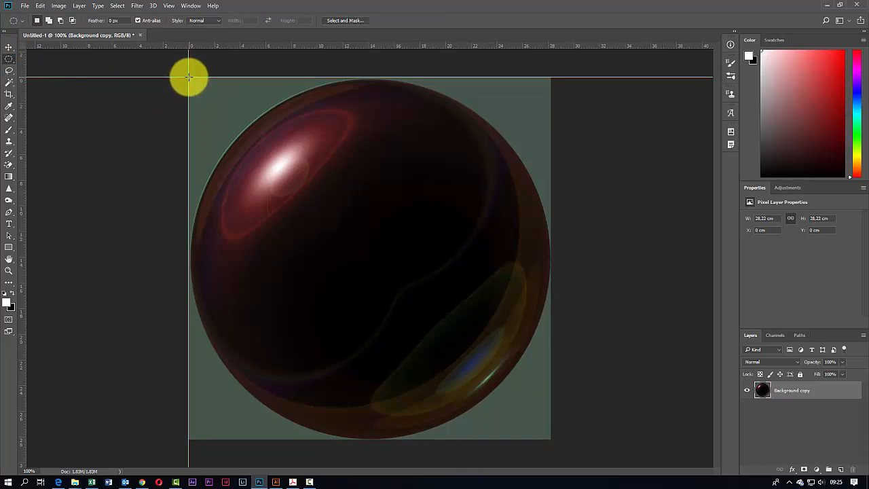
drag(188, 77, 551, 439)
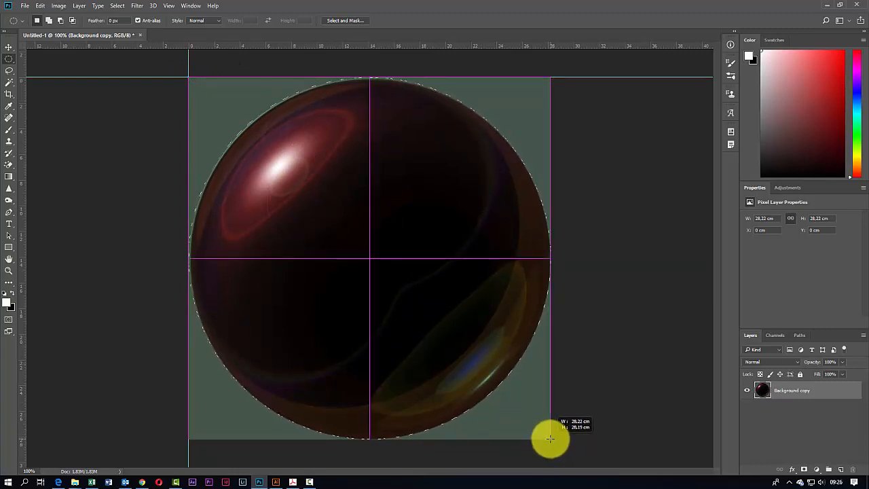
drag(550, 439, 551, 439)
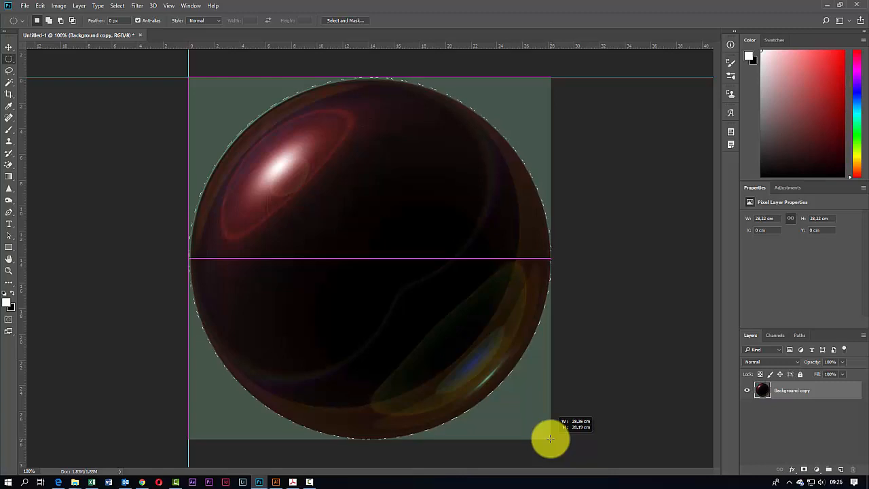
drag(551, 439, 550, 439)
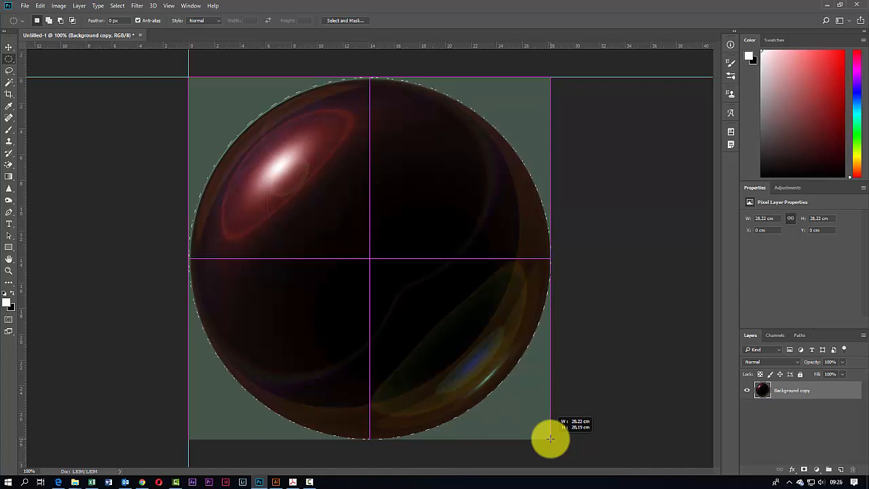
drag(550, 438, 550, 439)
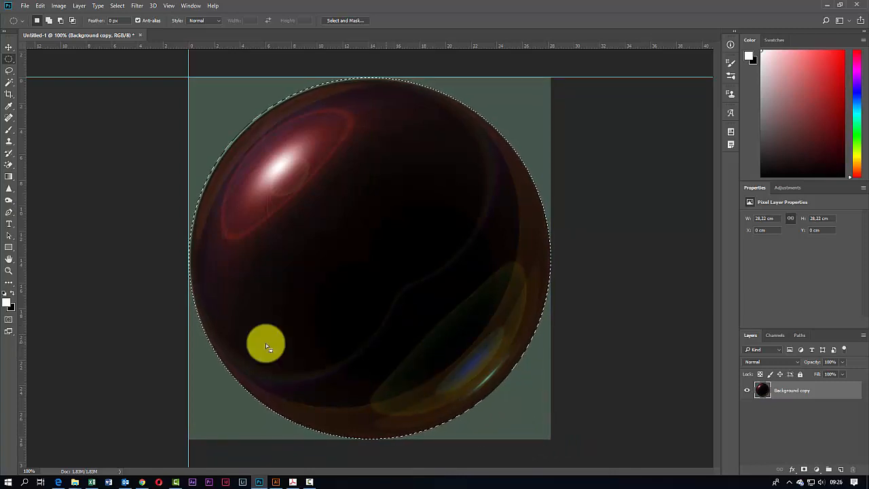
Clear the guides and save the circular sphere selection as a new channel named Küre
click(171, 6)
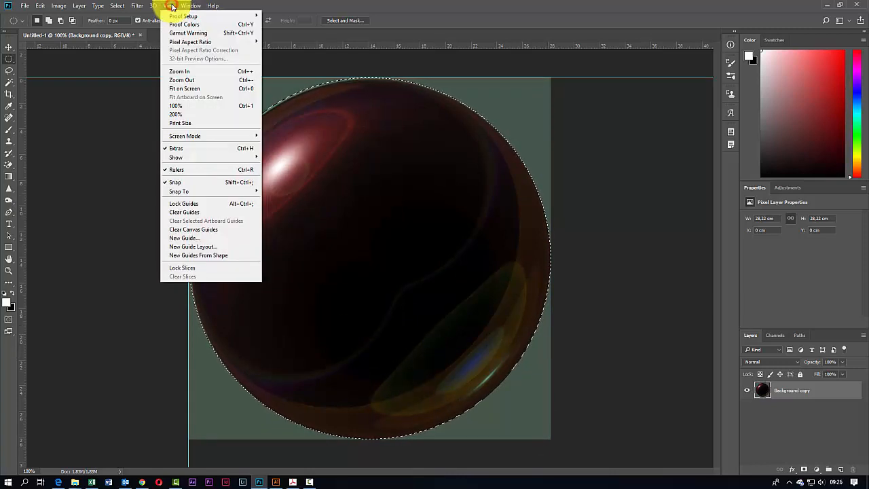
click(192, 216)
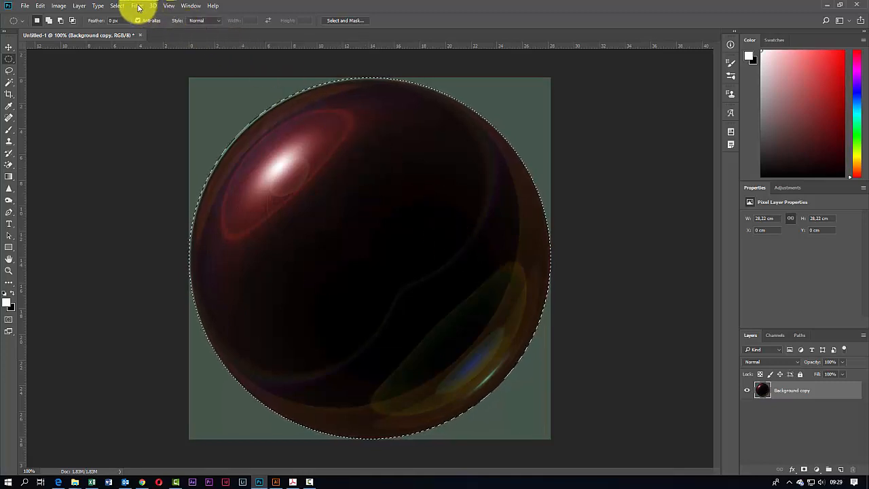
click(117, 5)
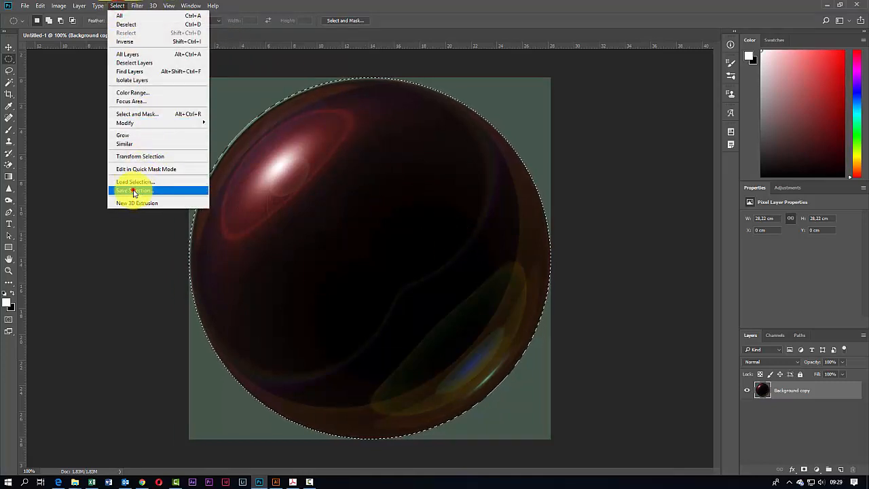
click(139, 190)
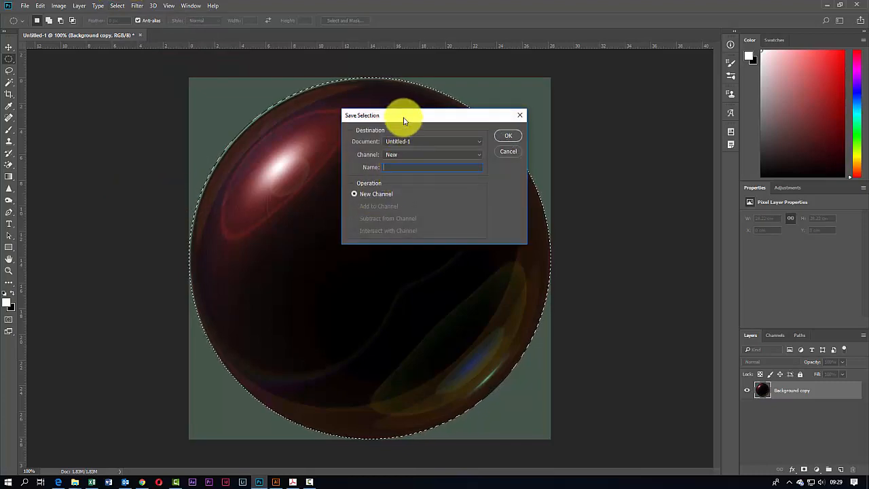
drag(402, 115, 464, 131)
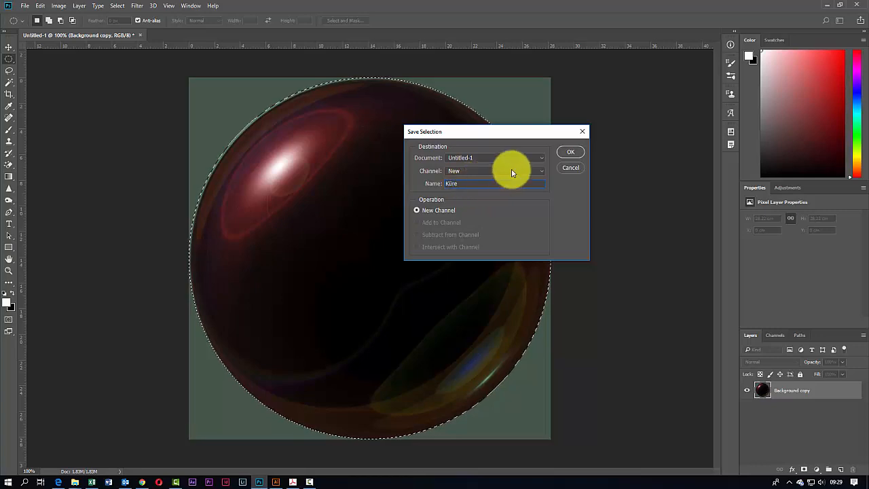
click(570, 151)
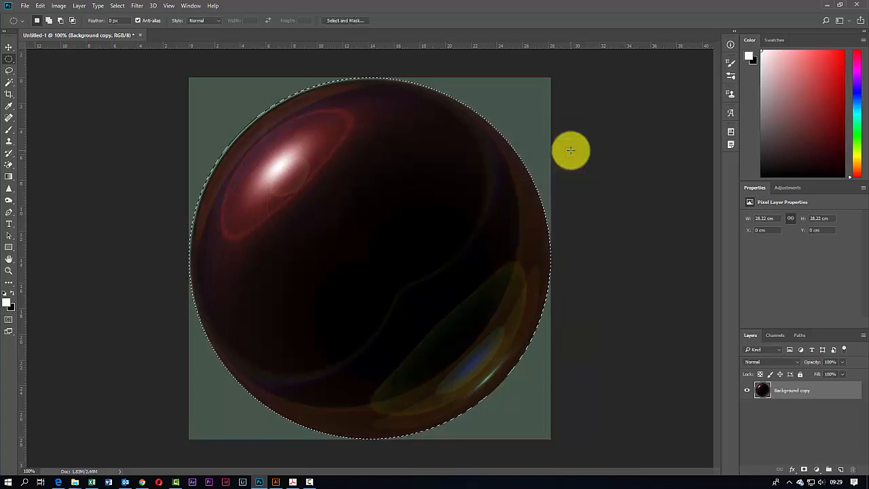
Copy the selected sphere onto its own layer and check the cutout by toggling the Background copy layer's visibility
right_click(479, 334)
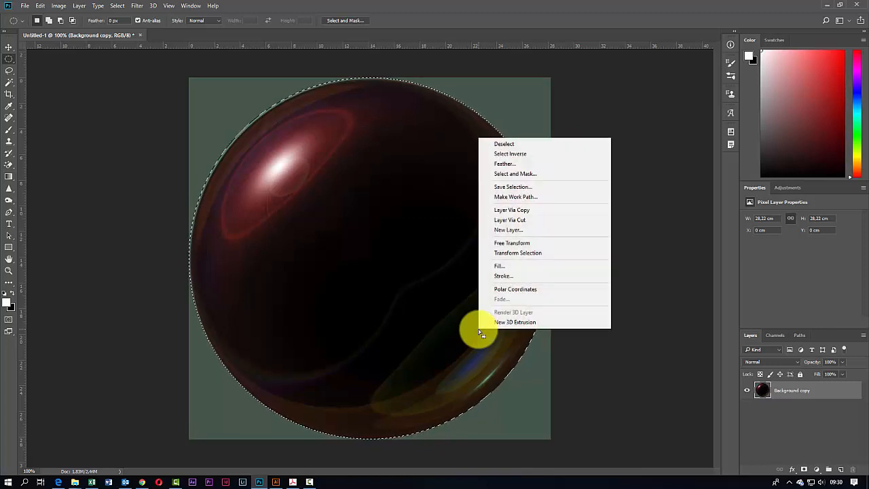
click(518, 210)
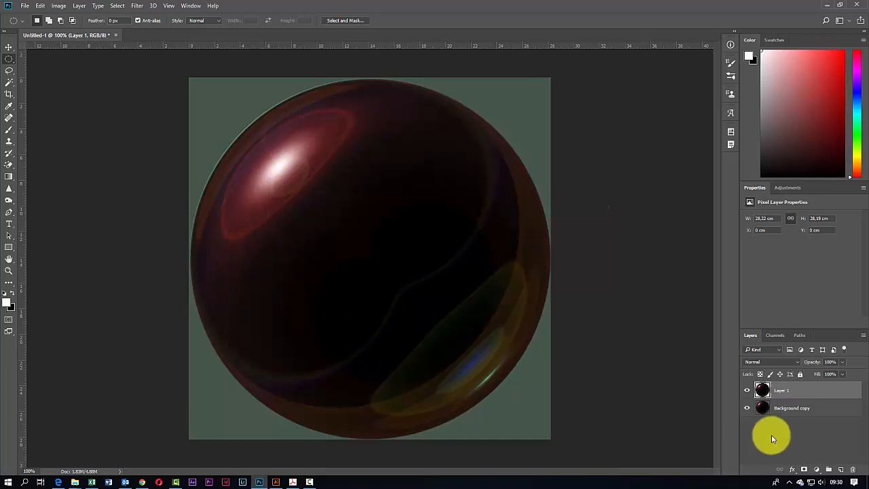
click(749, 410)
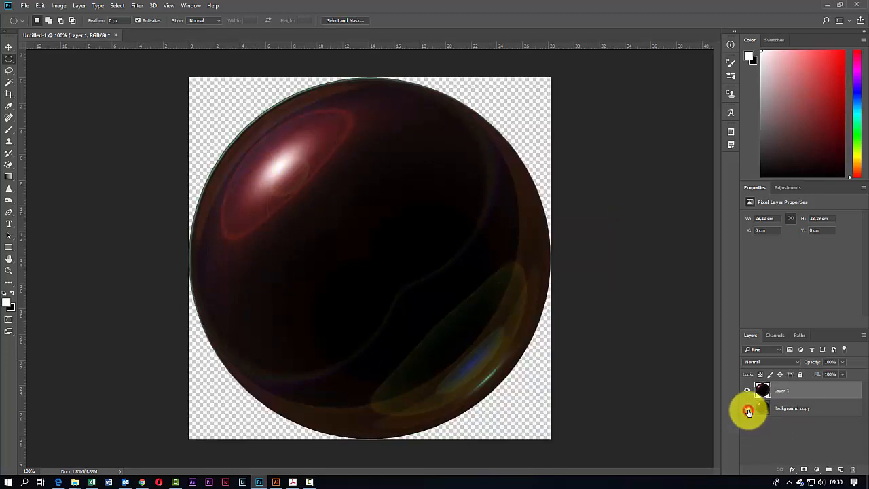
click(748, 411)
click(749, 412)
click(748, 412)
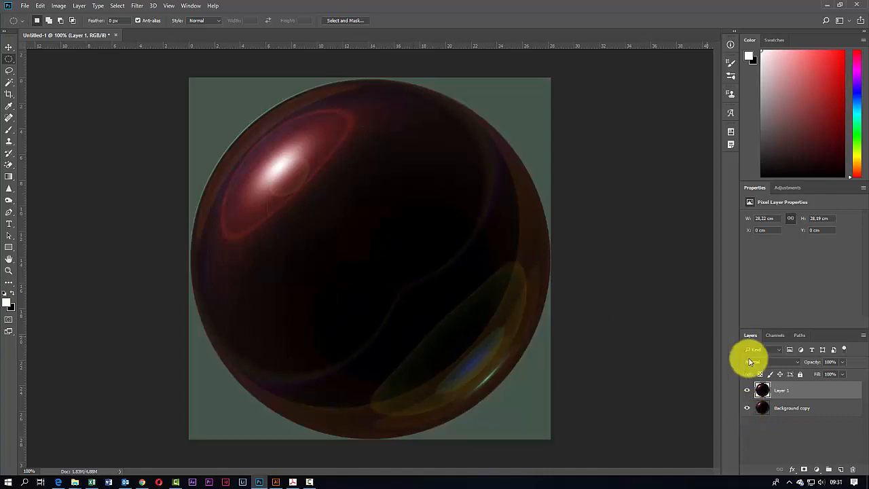
Add a new layer directly above Background copy and fill it with black
click(774, 406)
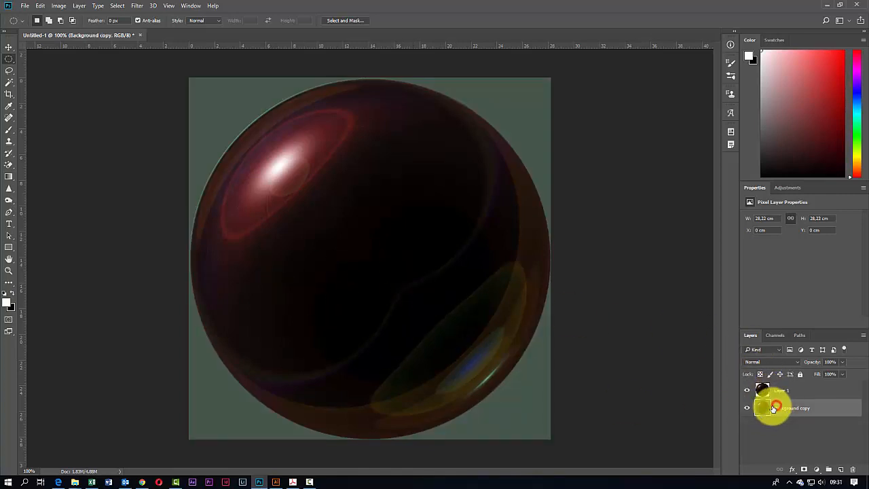
click(841, 469)
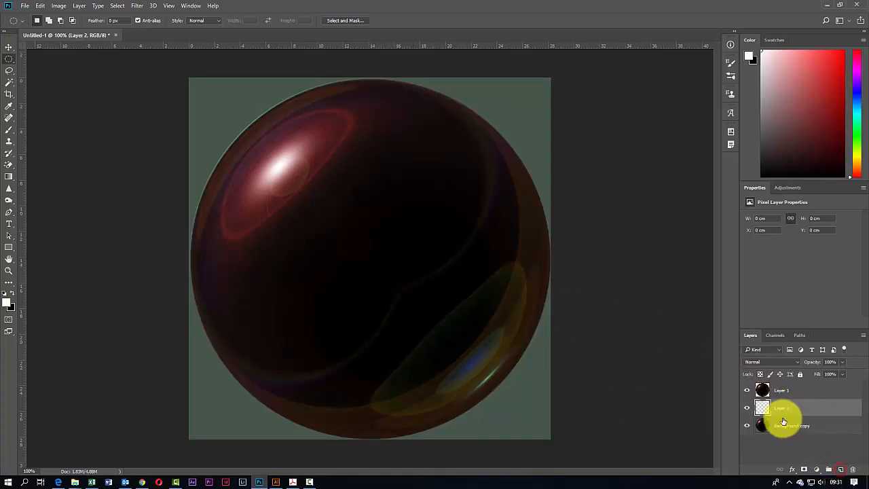
click(12, 294)
key(ctrl+BackSpace)
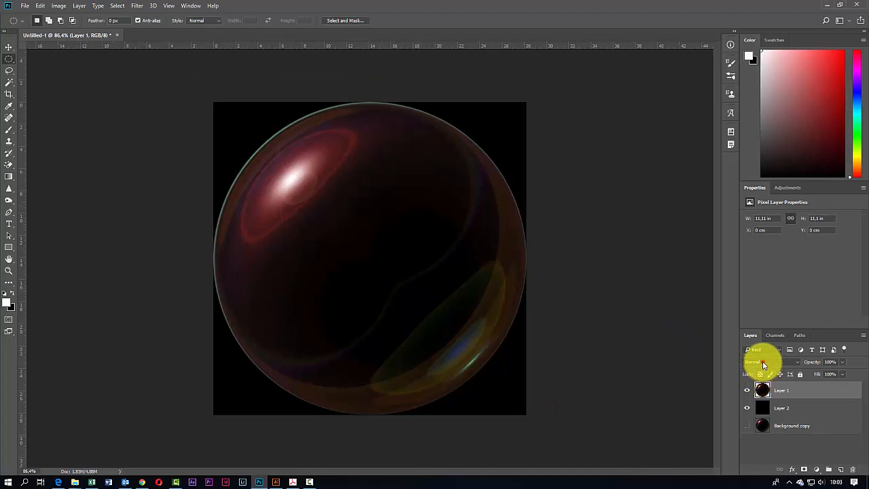
click(763, 365)
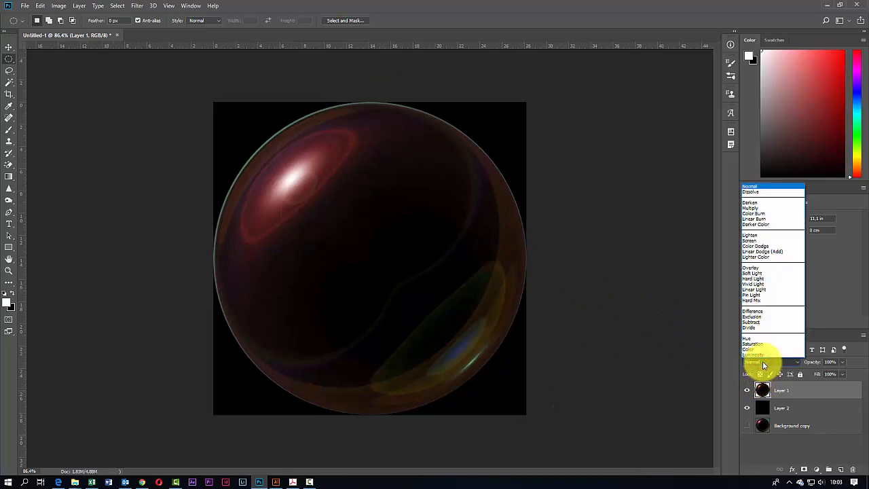
click(763, 363)
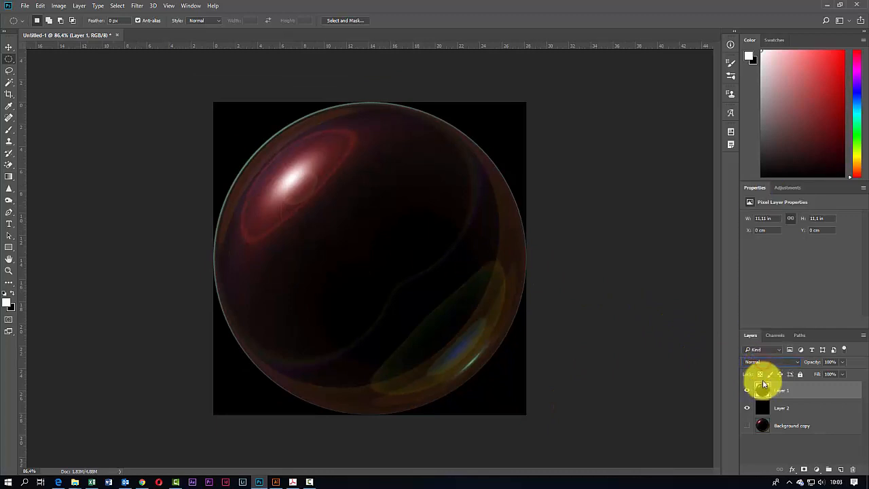
Brighten the sphere on Layer 1 with Levels by lowering the white input level to about 205
click(776, 337)
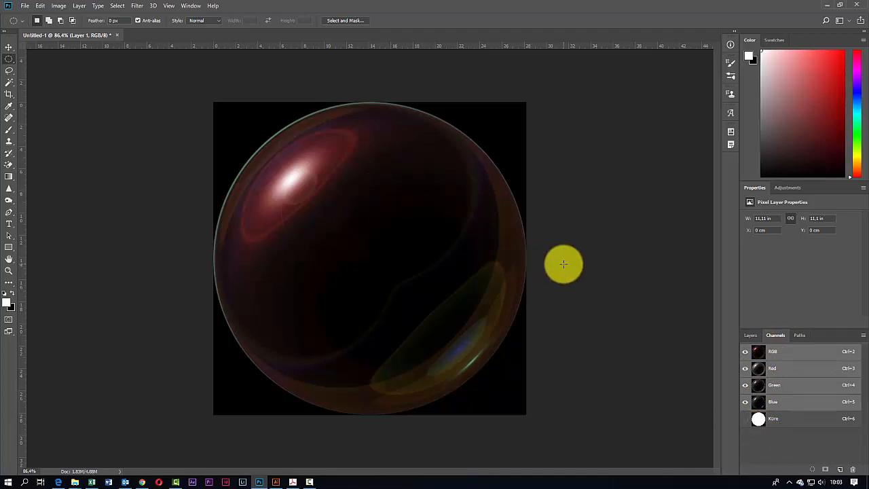
key(ctrl+l)
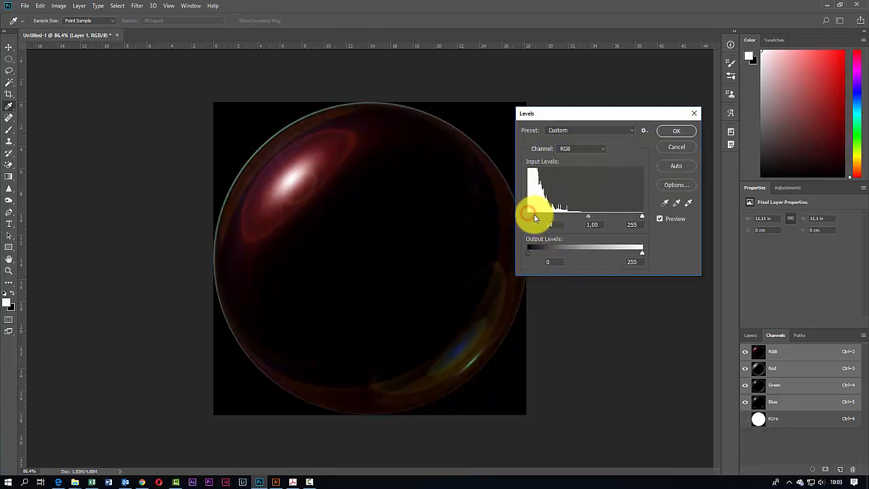
drag(533, 214, 531, 216)
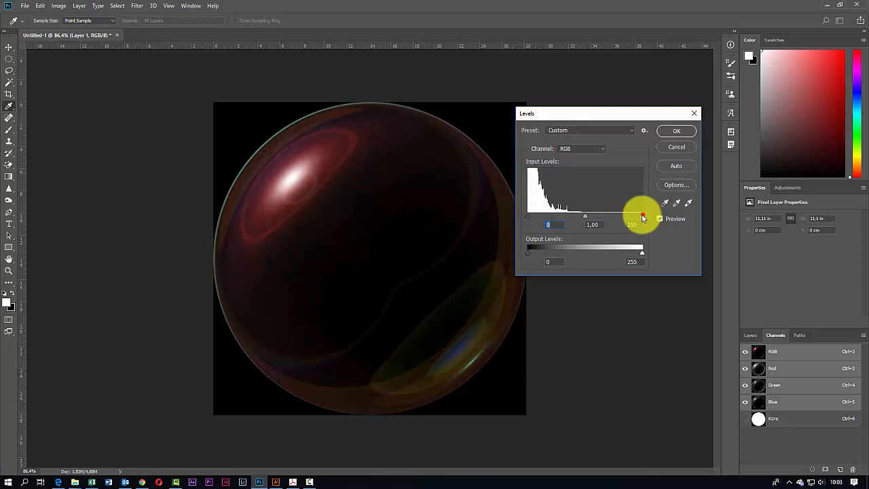
drag(642, 216, 624, 216)
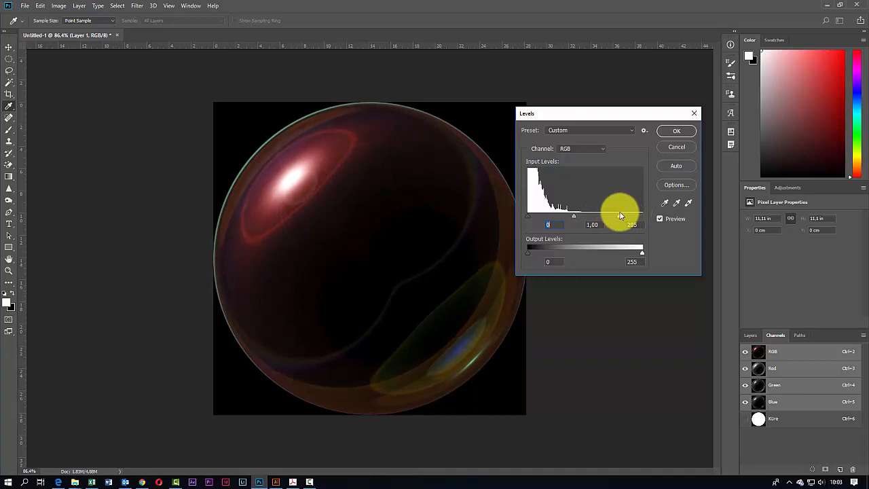
drag(621, 215, 622, 215)
click(679, 130)
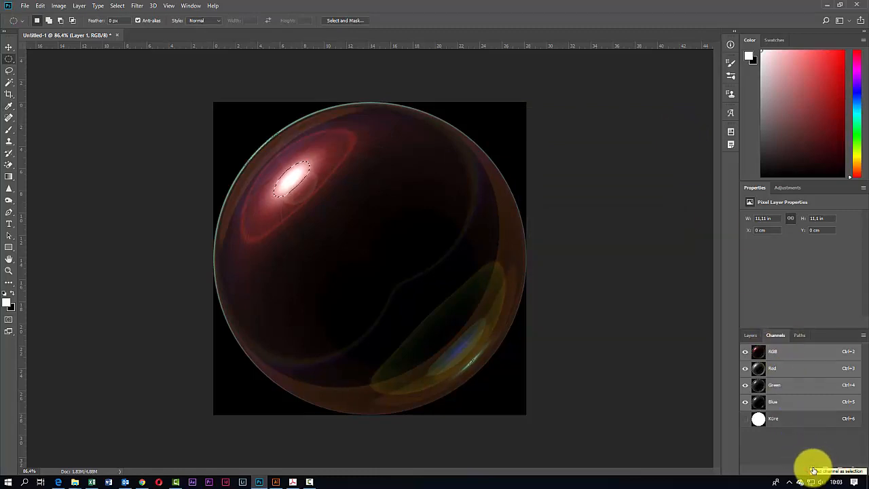
Copy the sphere's bright areas, loaded as a selection from the RGB channel, onto a new layer and hide Layer 1
click(751, 335)
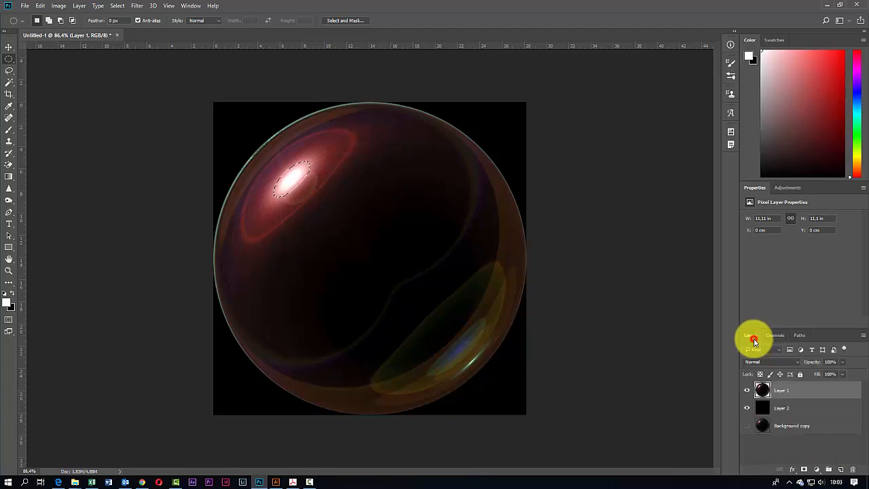
right_click(298, 181)
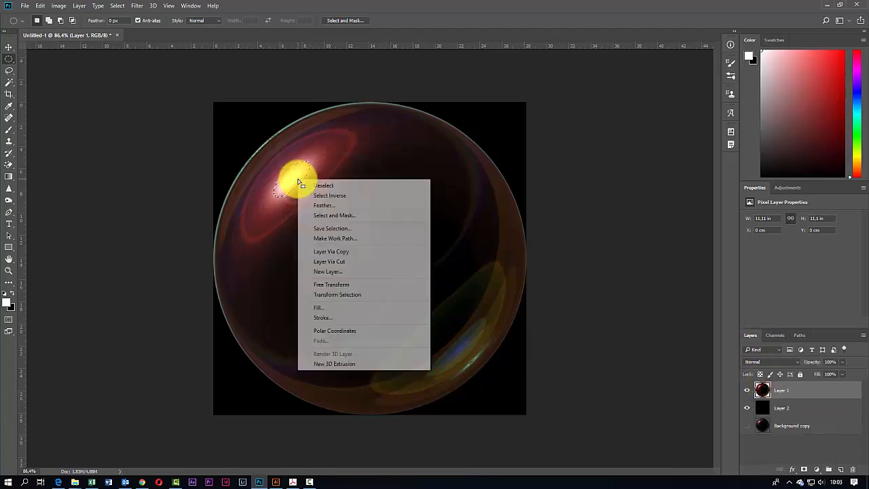
click(346, 252)
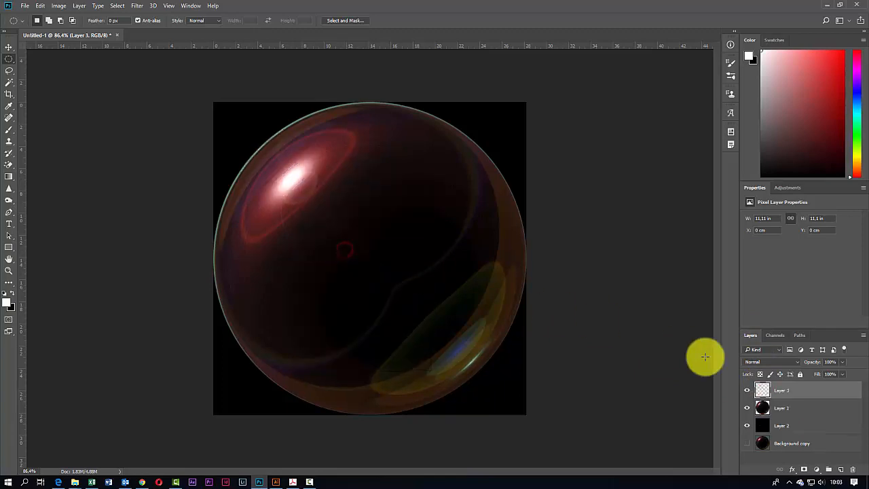
click(747, 409)
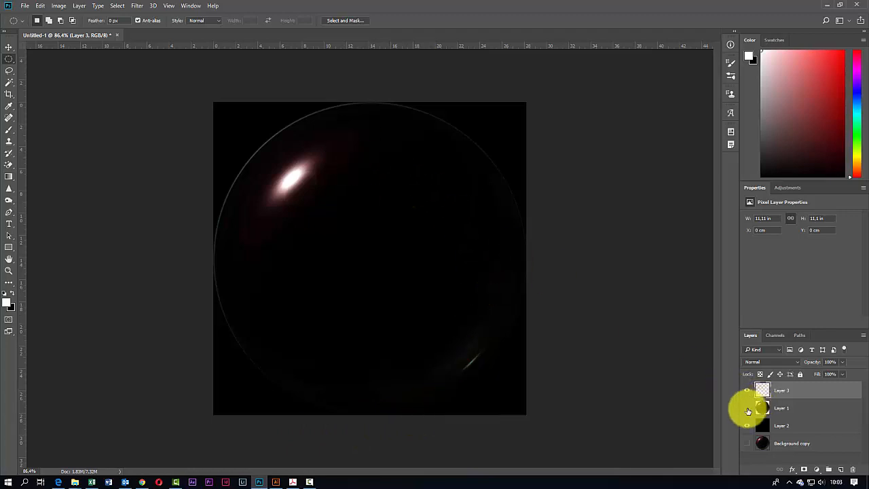
click(747, 426)
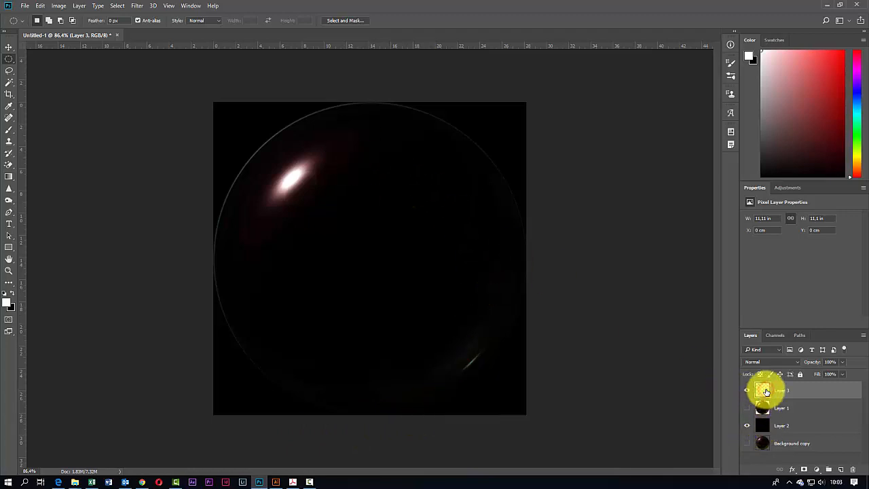
Widen the canvas to 60 cm, keeping the sphere anchored at the centre
click(59, 6)
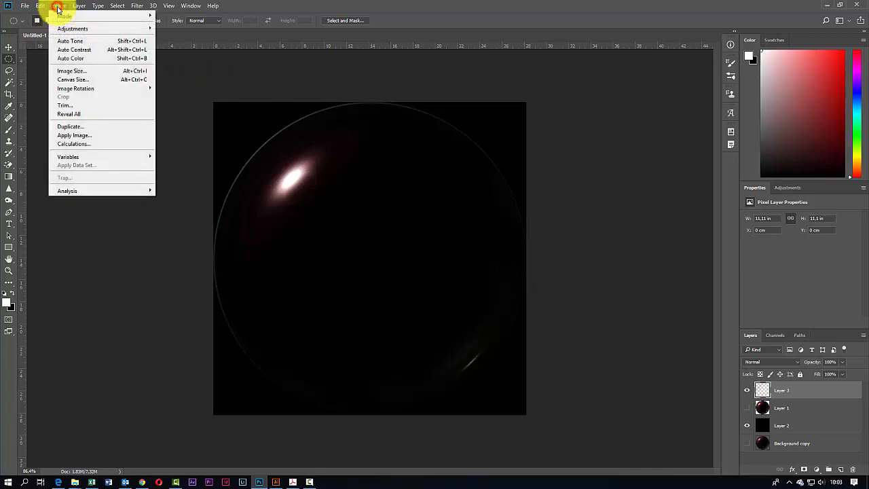
click(72, 81)
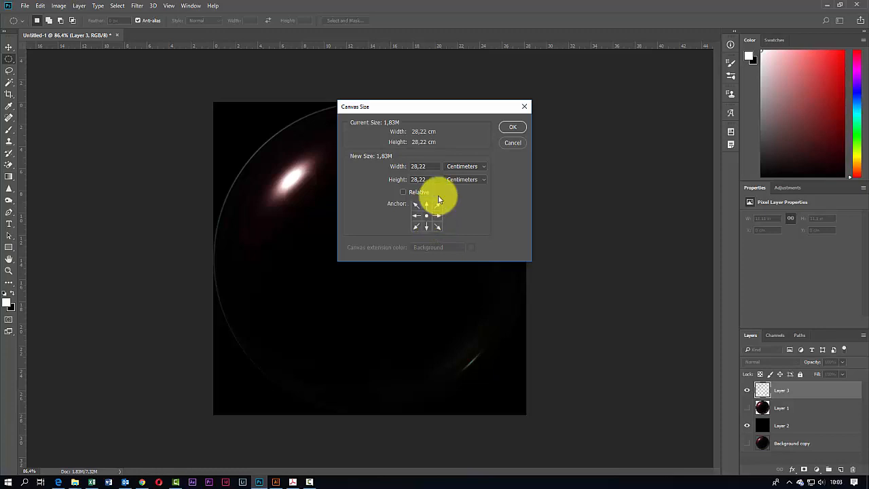
double_click(425, 168)
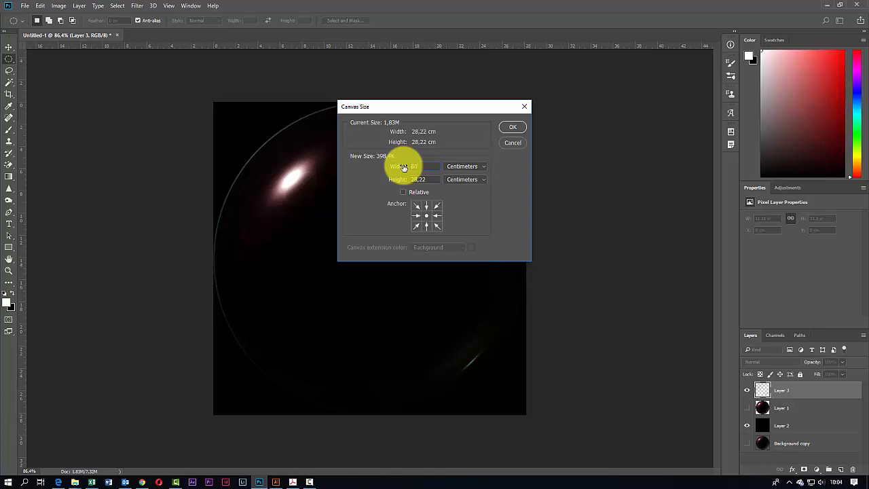
click(515, 131)
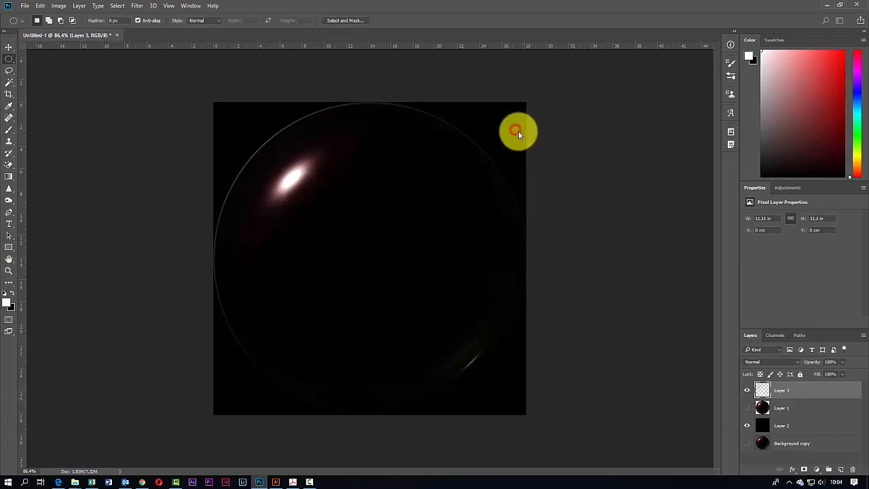
scroll(581, 255, down, 2)
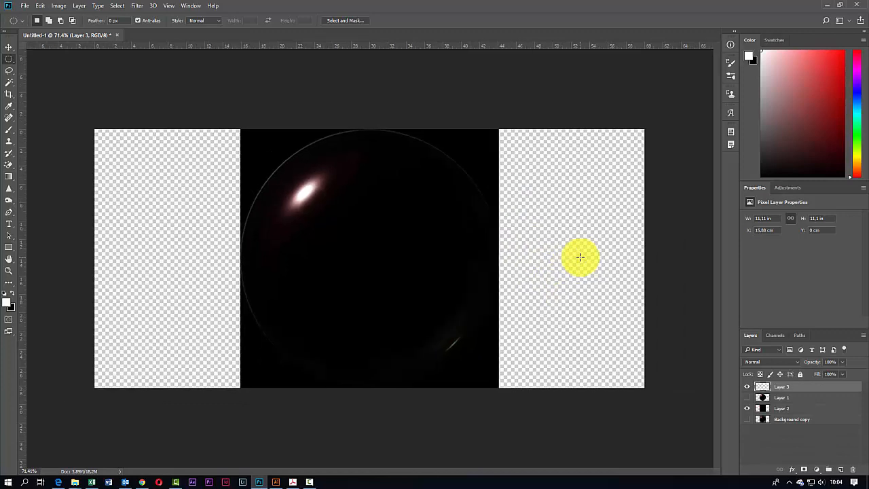
Increase the canvas height to about 35 cm with the sphere anchored at the centre
click(59, 6)
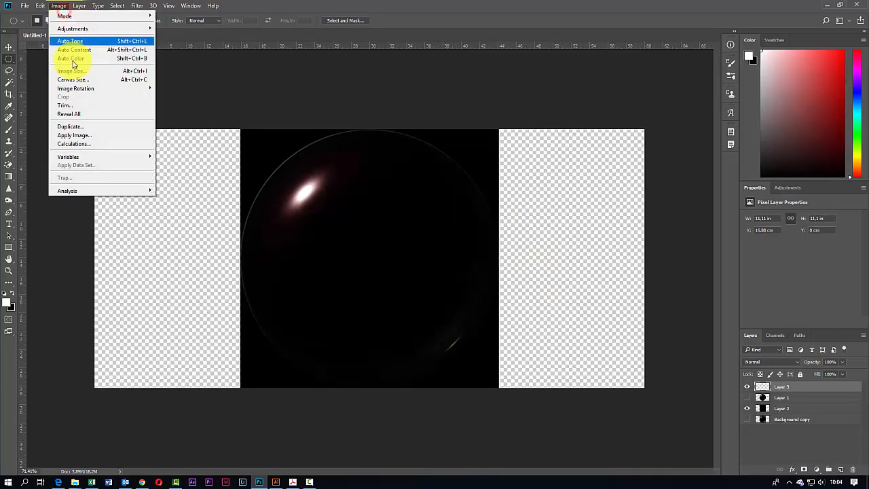
click(76, 80)
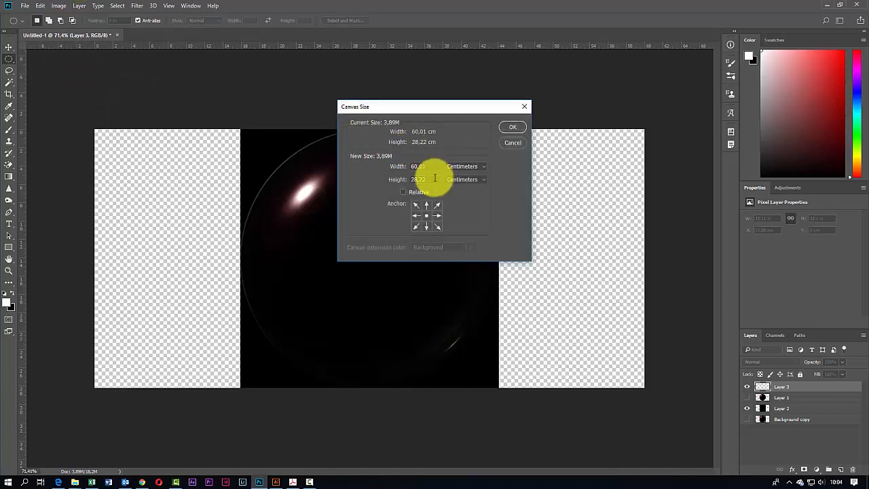
drag(430, 180, 402, 178)
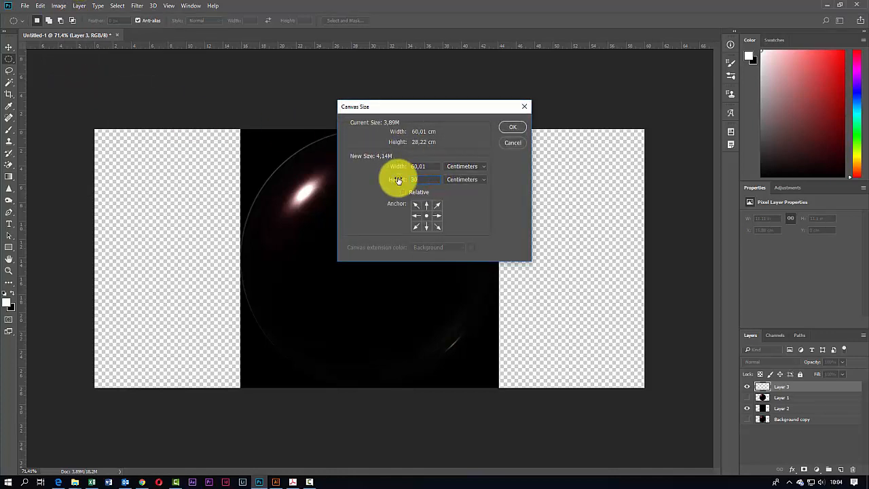
click(520, 131)
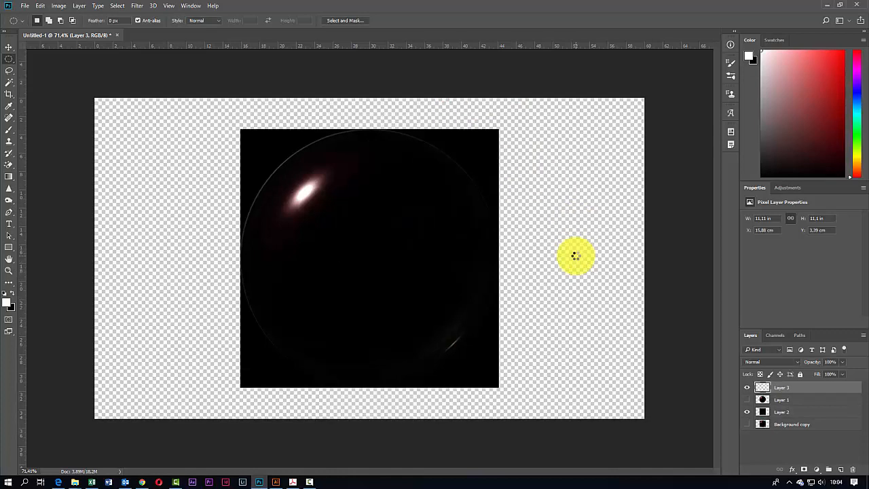
key(ctrl+minus)
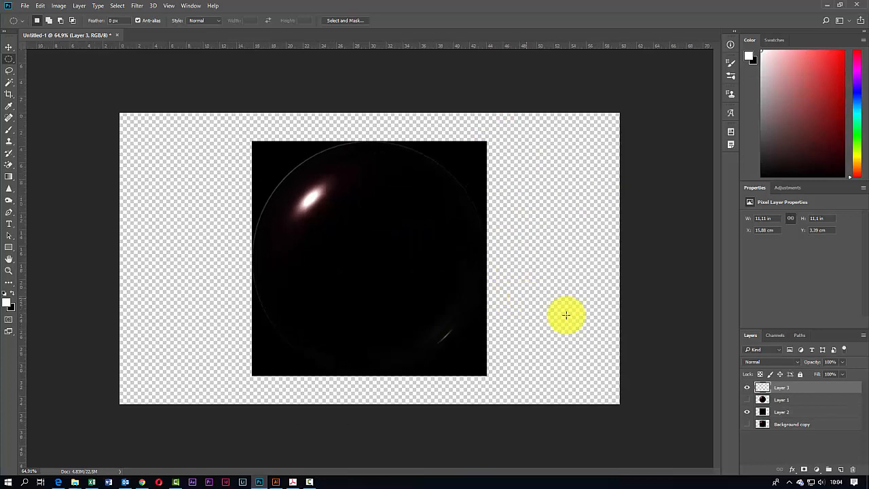
Delete Layer 2 and add a new layer filled with black directly below Layer 3
click(748, 412)
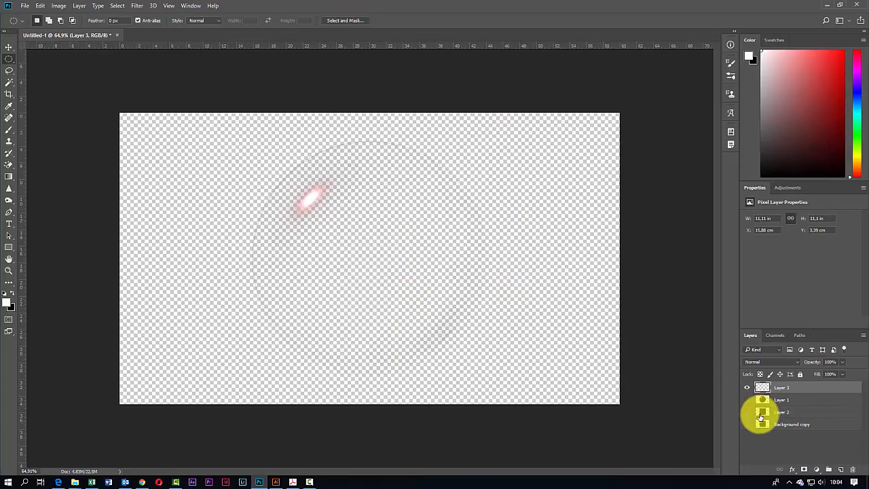
drag(764, 412, 854, 470)
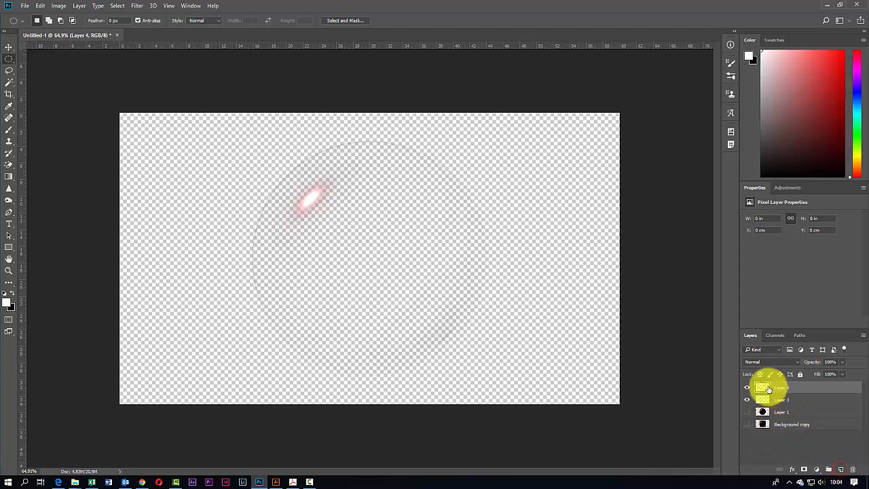
drag(772, 387, 762, 402)
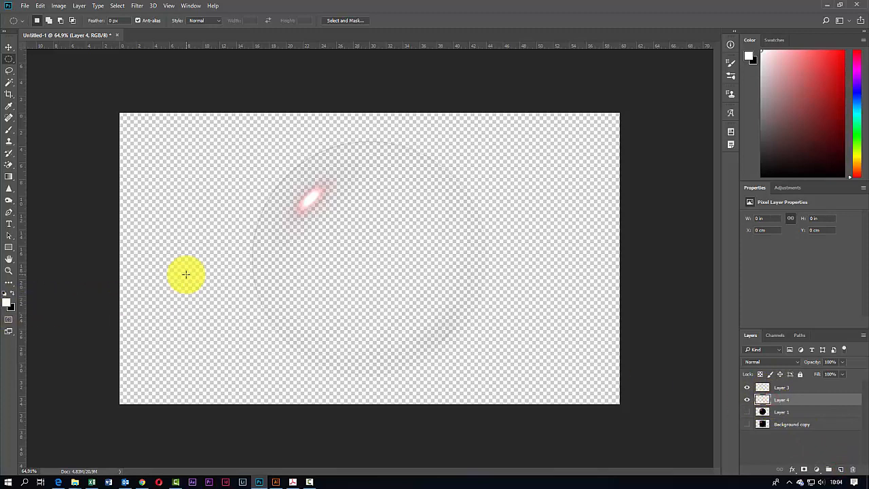
key(ctrl+BackSpace)
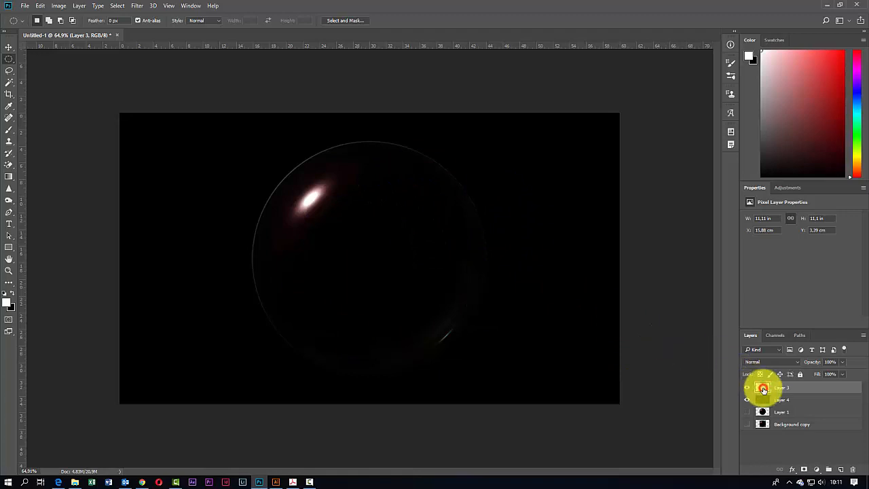
Add a Brightness/Contrast adjustment clipped to Layer 3 with Brightness set to 91
click(816, 469)
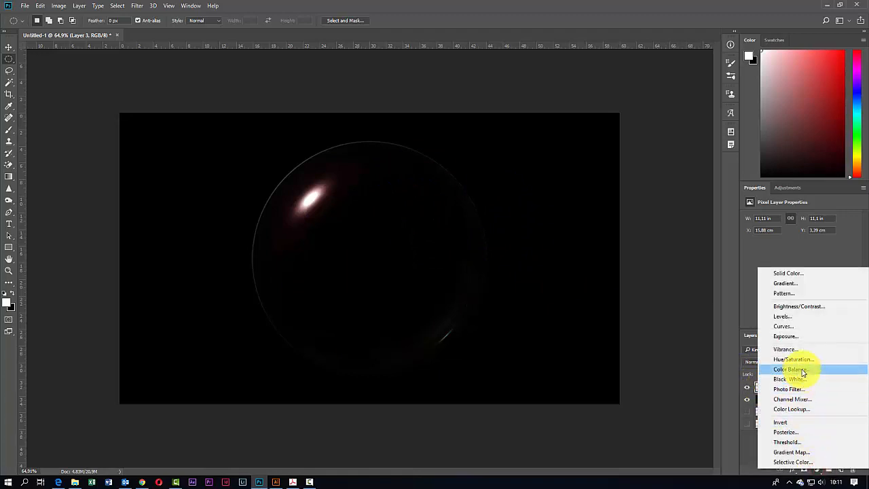
click(793, 306)
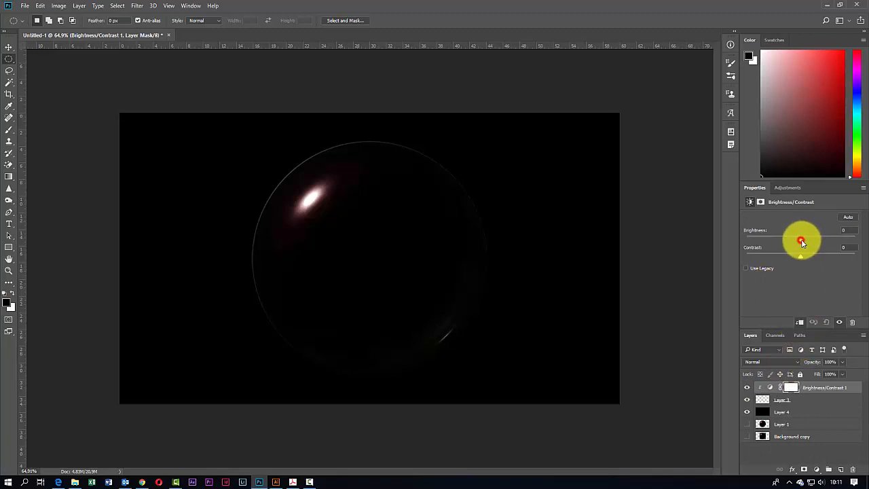
drag(828, 244, 834, 243)
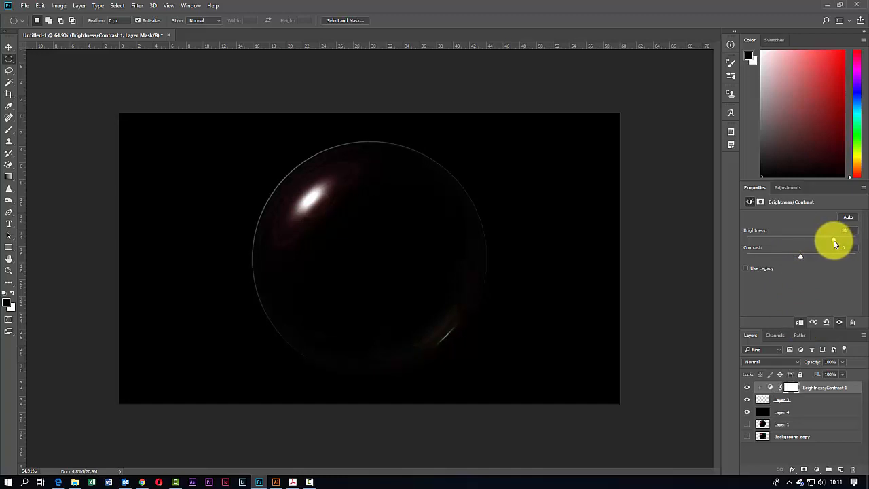
Add a Hue/Saturation adjustment clipped to Layer 3 with Saturation -62 and Lightness +40
click(768, 396)
click(816, 469)
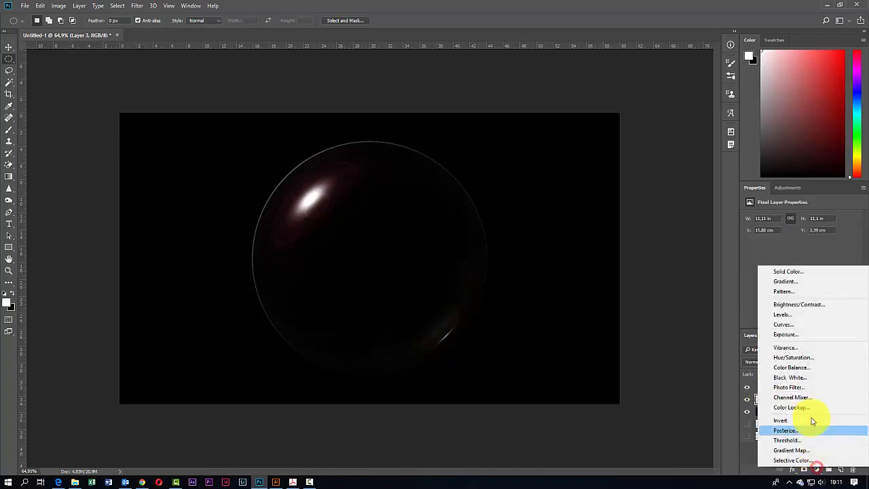
click(811, 365)
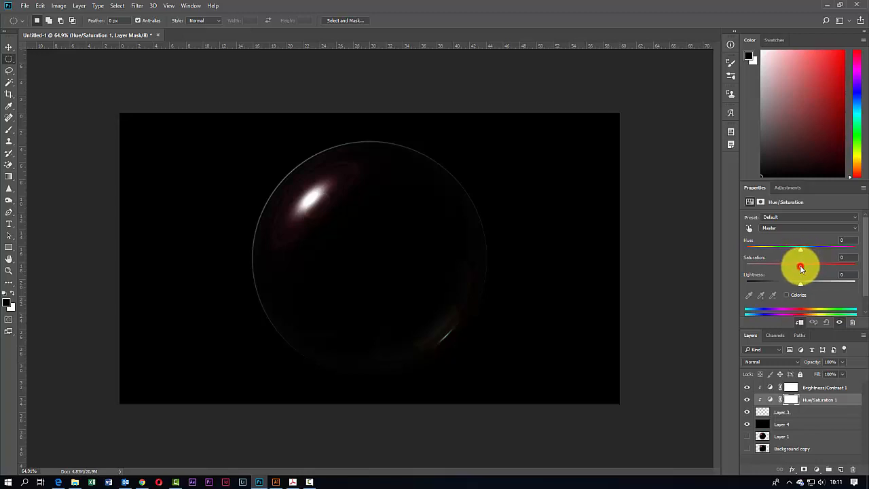
drag(768, 268, 761, 270)
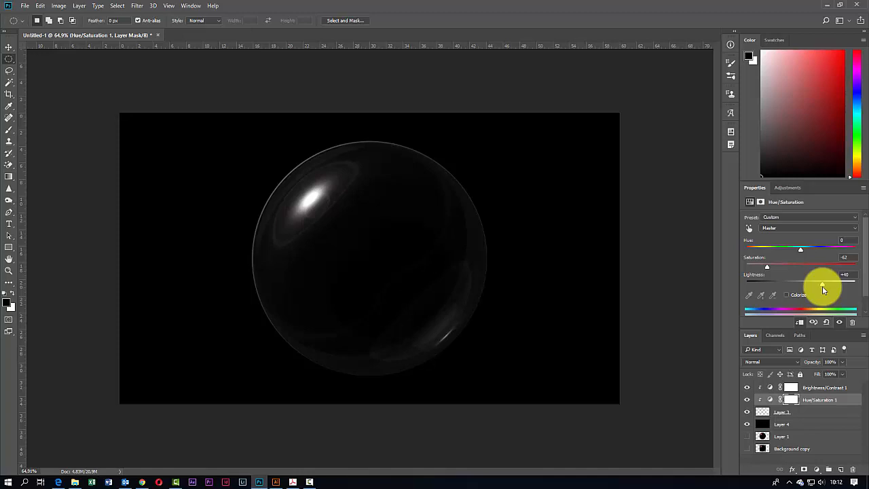
Preview the CASA NAV 3 image from folder 80 and place it in the document above the Brightness/Contrast 1 layer
click(766, 388)
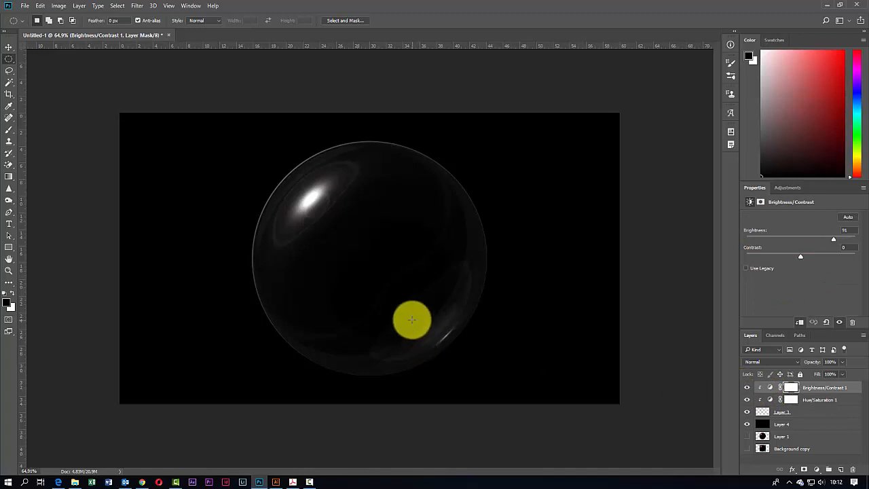
scroll(406, 331, up, 2)
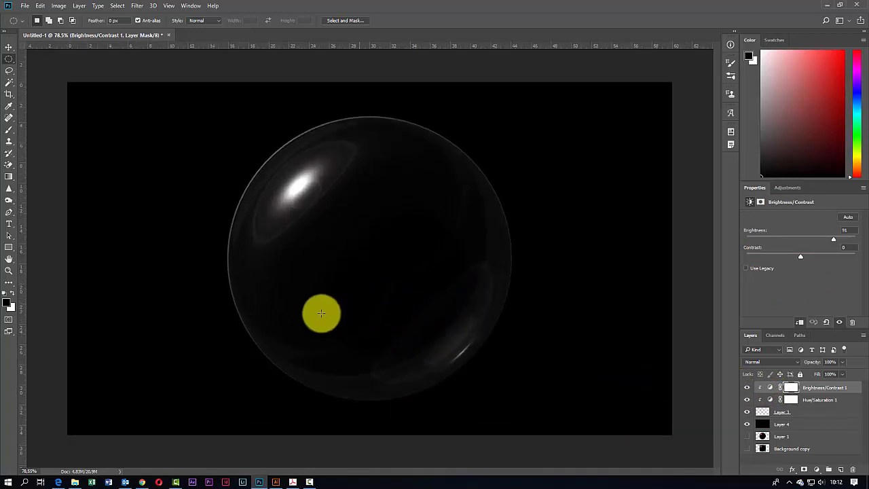
click(76, 482)
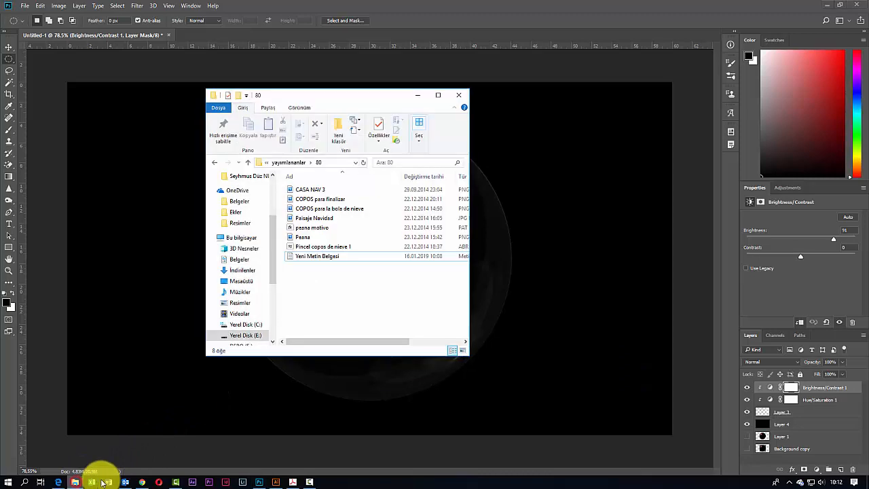
drag(335, 97, 648, 135)
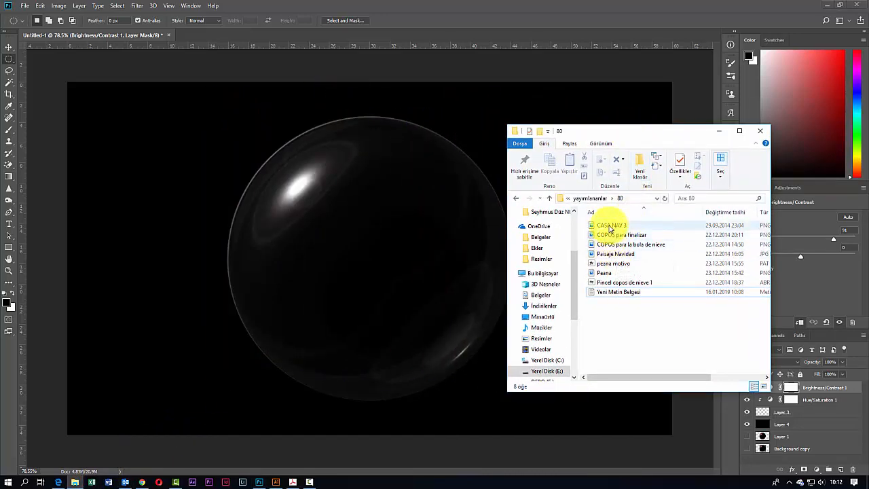
double_click(610, 227)
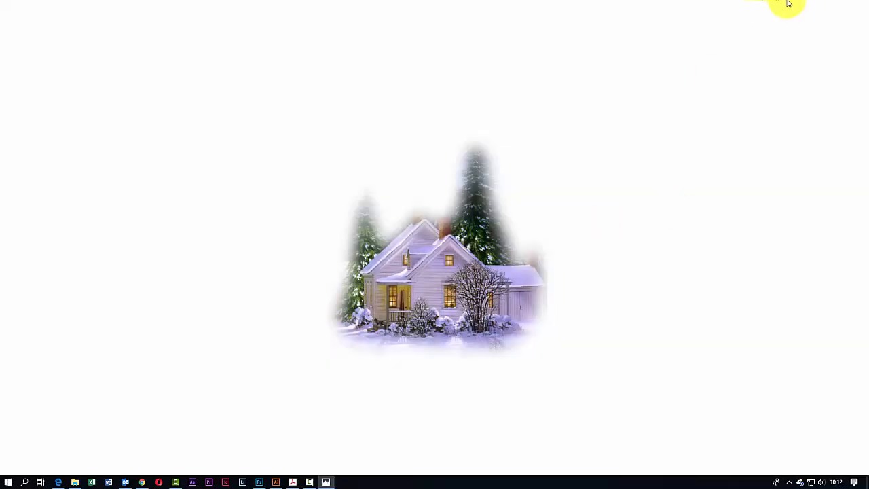
click(860, 8)
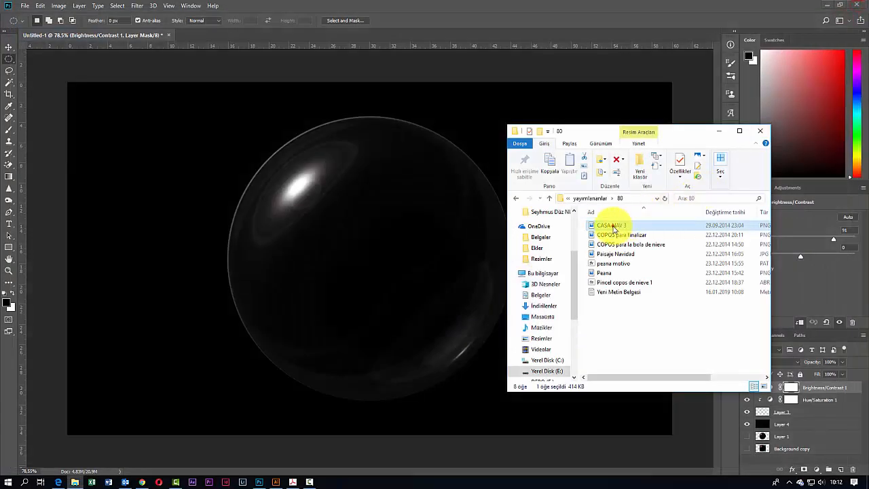
drag(608, 228, 388, 274)
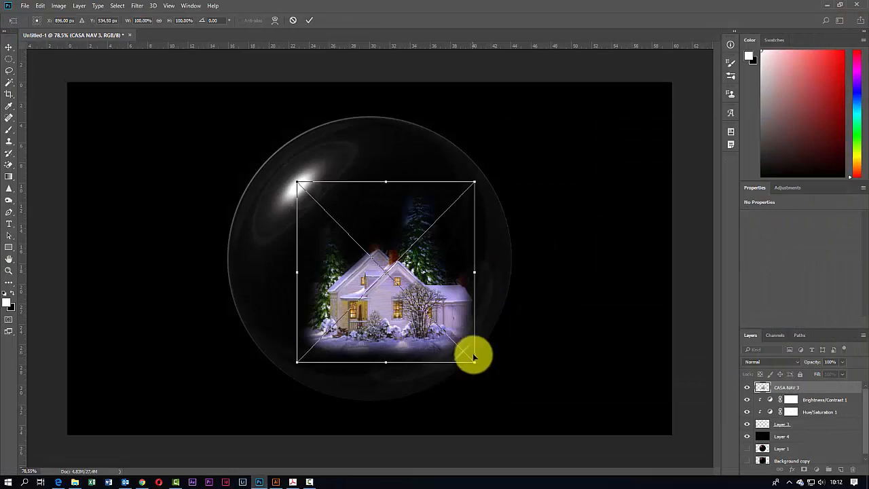
Scale the placed house image to about 141% and position it centred in the lower part of the sphere
drag(473, 360, 516, 367)
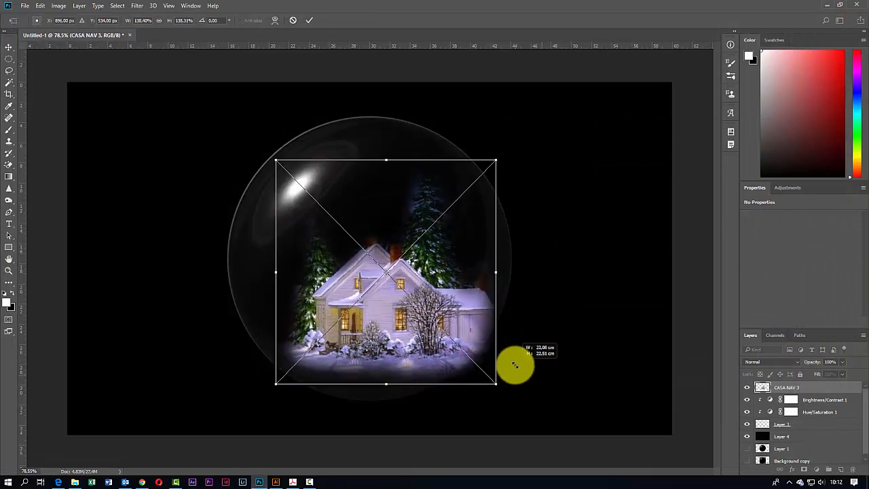
drag(410, 334, 391, 356)
drag(481, 184, 495, 168)
drag(365, 357, 363, 331)
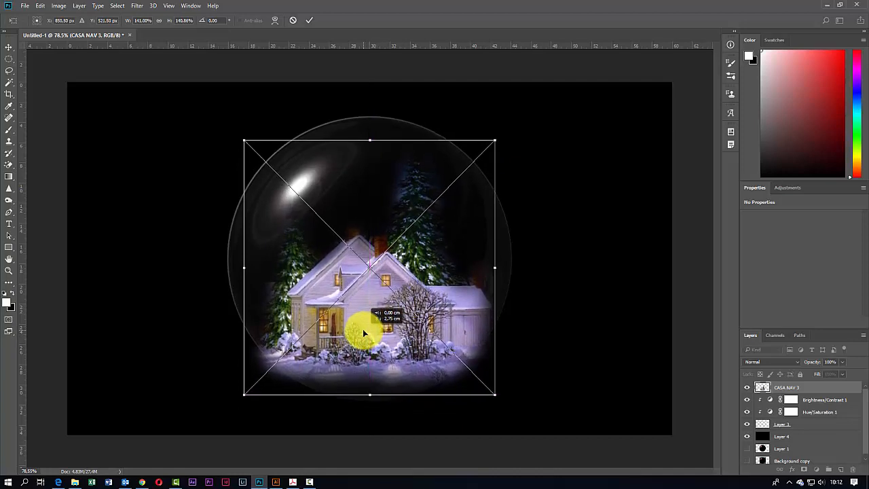
key(Return)
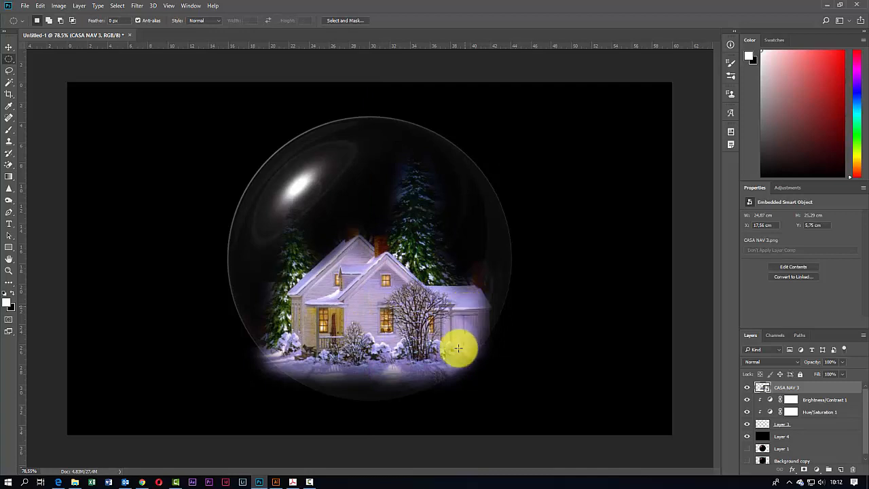
Add a layer mask to CASA NAV 3 and hide the snow beyond the sphere's lower-right edge with a black 177 px Hard Round brush
scroll(416, 418, up, 2)
scroll(625, 401, down, 2)
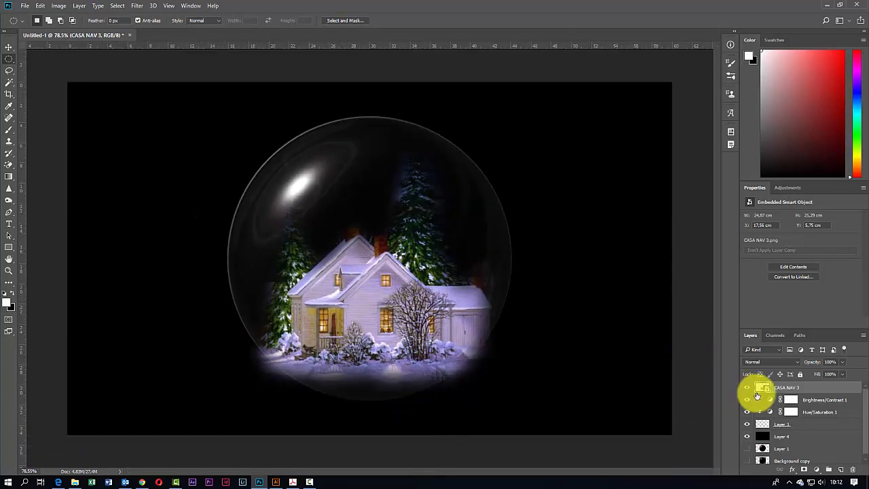
click(804, 469)
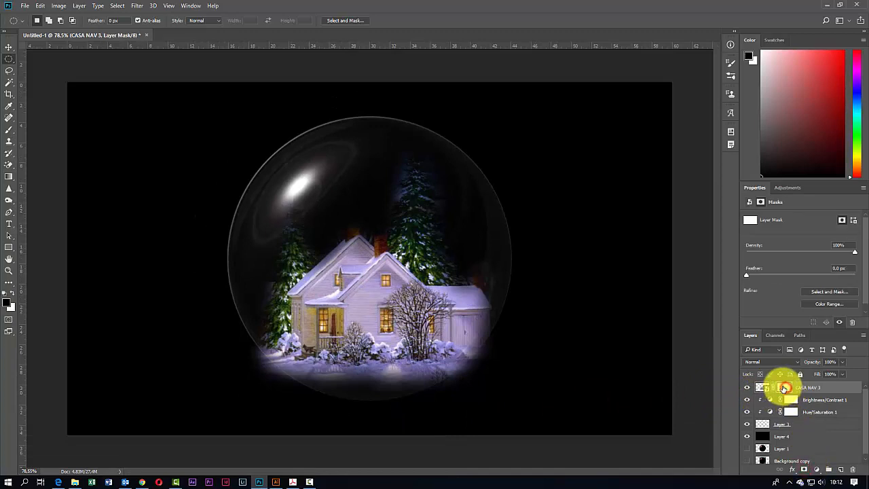
click(9, 129)
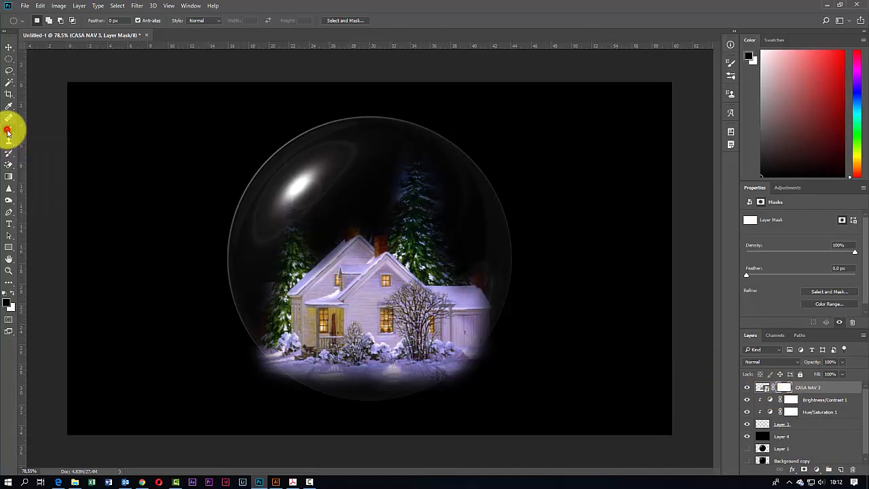
right_click(505, 379)
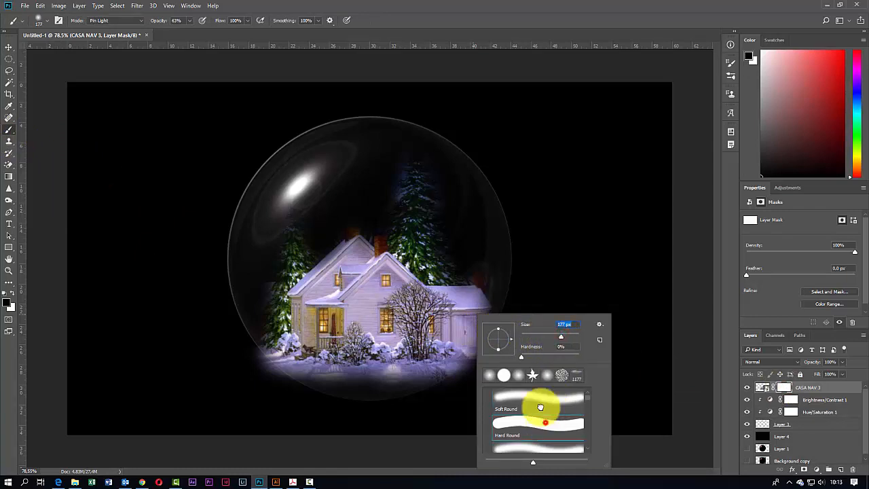
click(572, 257)
scroll(565, 331, up, 5)
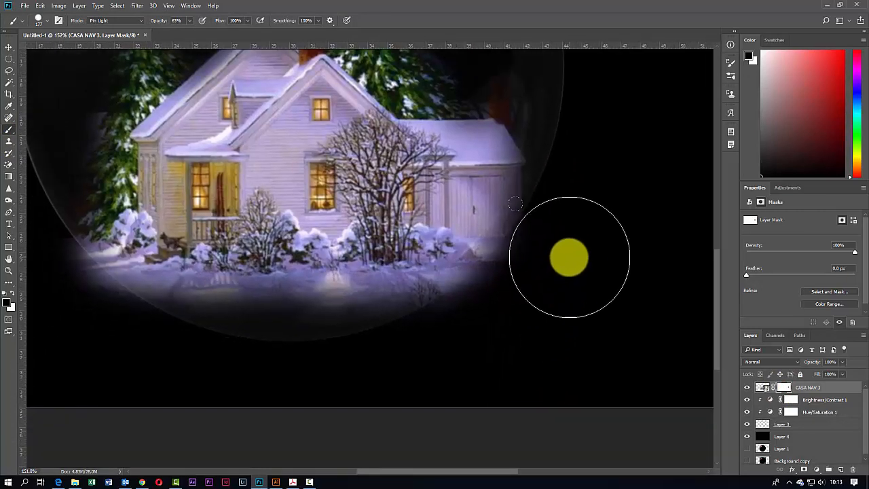
mouse_move(569, 257)
mouse_down()
mouse_move(528, 305)
mouse_move(538, 295)
mouse_up()
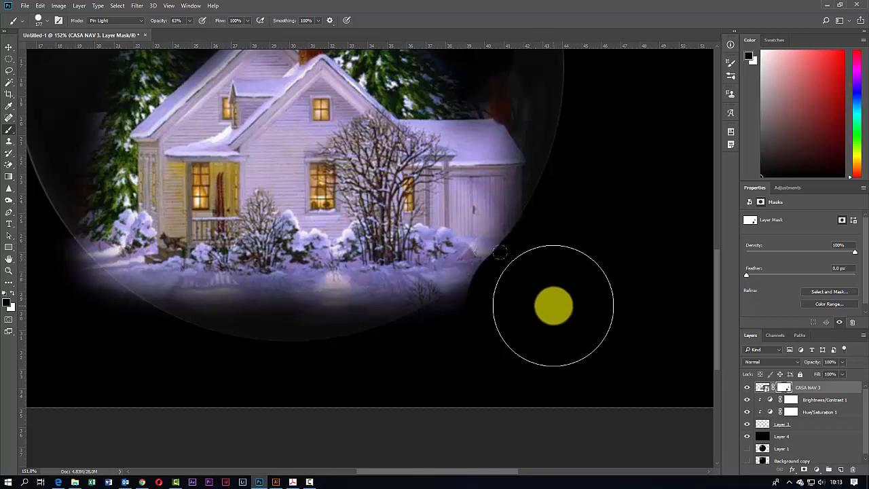
scroll(552, 302, down, 2)
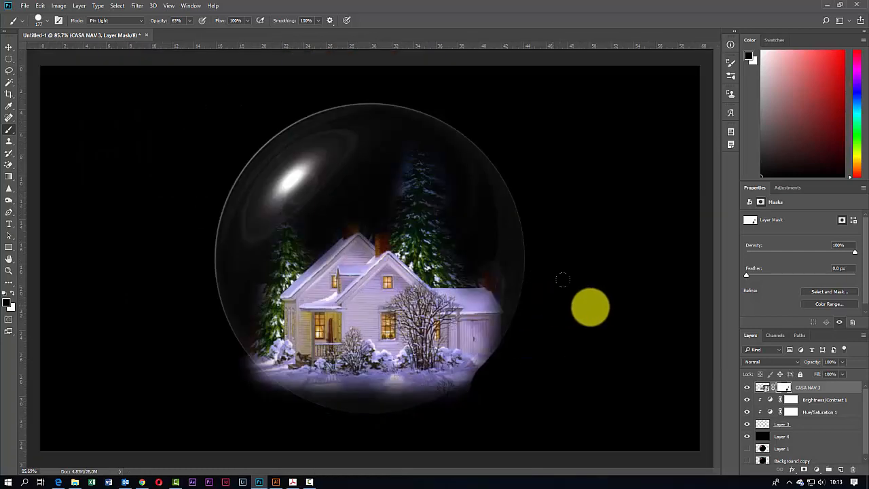
Load the sphere's outline as a new selection while keeping the CASA NAV 3 mask active
click(120, 6)
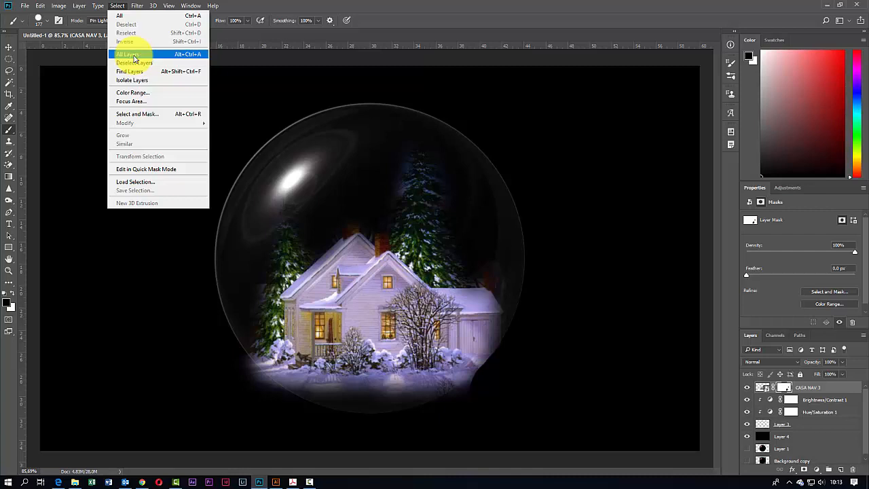
click(137, 181)
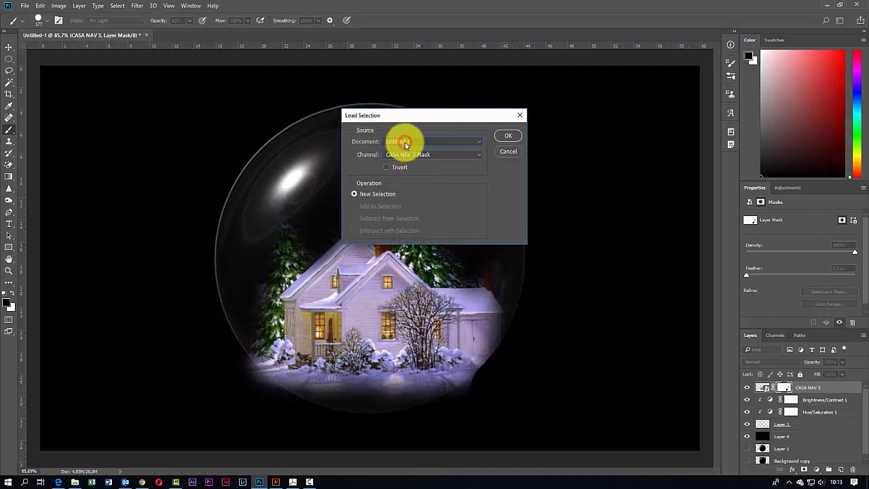
click(403, 154)
click(385, 183)
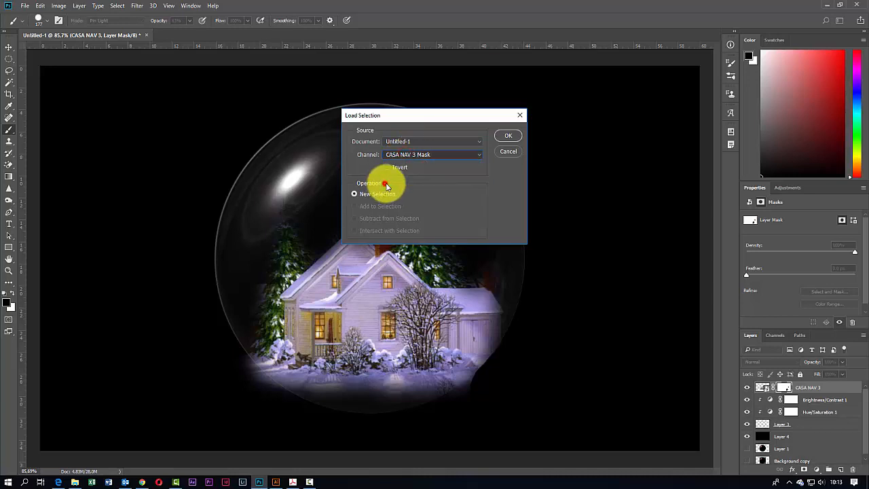
click(503, 138)
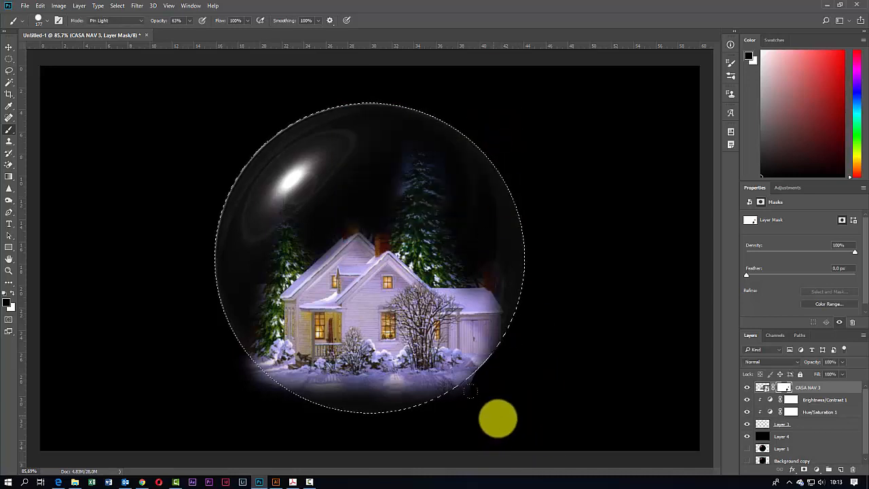
scroll(433, 343, down, 2)
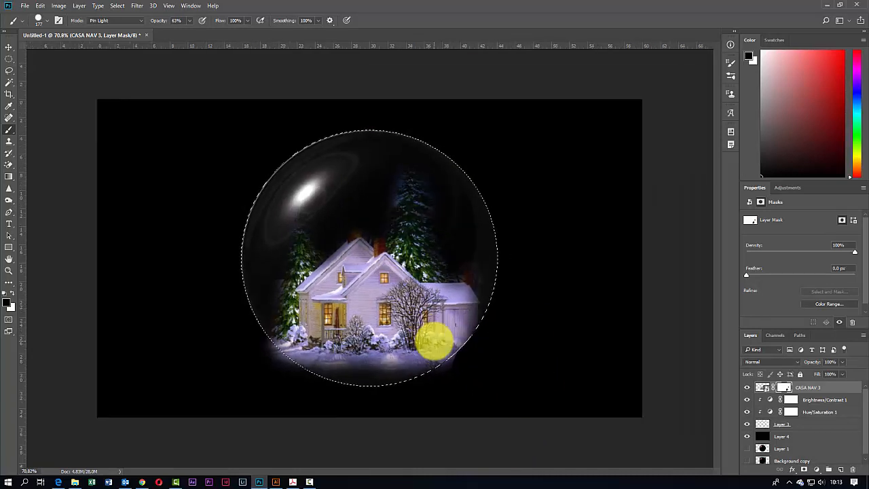
Invert the selection and paint black on the CASA NAV 3 mask to hide the snow spilling outside the sphere
click(117, 6)
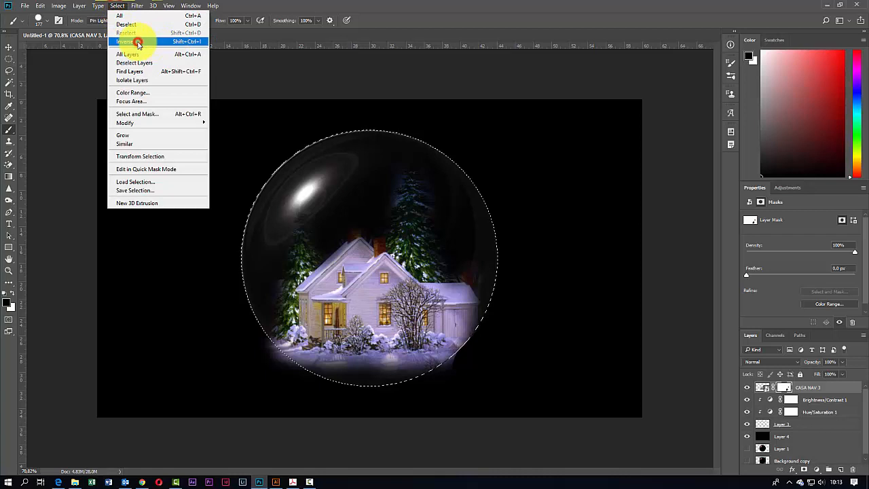
click(137, 42)
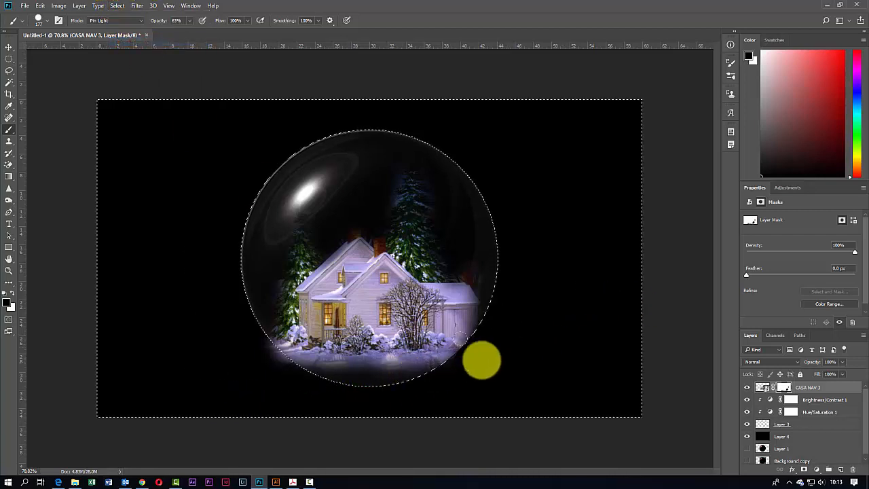
mouse_move(482, 360)
mouse_down()
mouse_move(375, 390)
mouse_move(265, 376)
mouse_move(202, 299)
mouse_move(238, 307)
mouse_move(240, 326)
mouse_move(263, 342)
mouse_move(240, 339)
mouse_move(388, 384)
mouse_move(462, 355)
mouse_up()
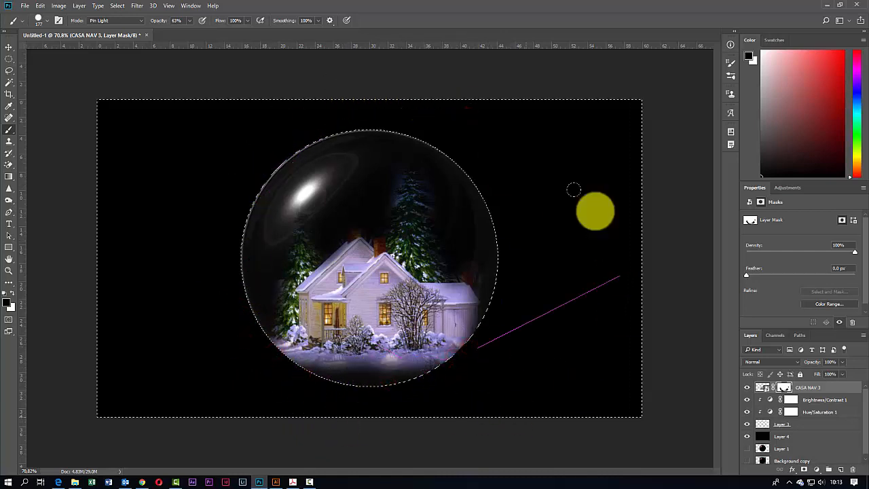
Finish painting black on the CASA NAV 3 mask around the sphere's outside and clear the selection
mouse_move(596, 212)
mouse_down()
mouse_move(384, 357)
mouse_move(481, 219)
mouse_move(382, 379)
mouse_up()
scroll(381, 383, up, 2)
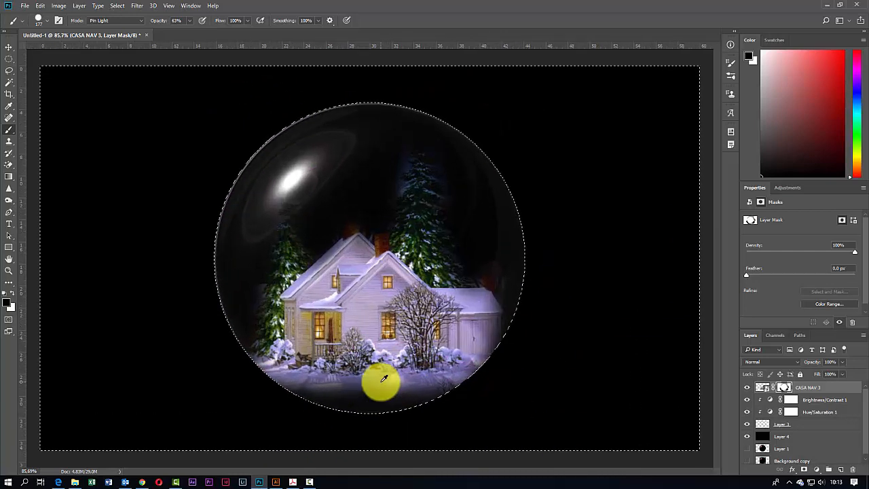
scroll(384, 379, down, 2)
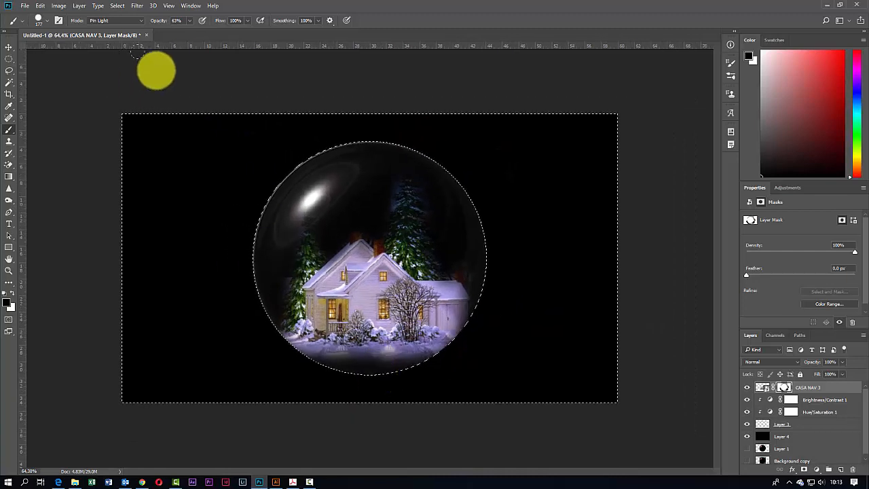
click(119, 6)
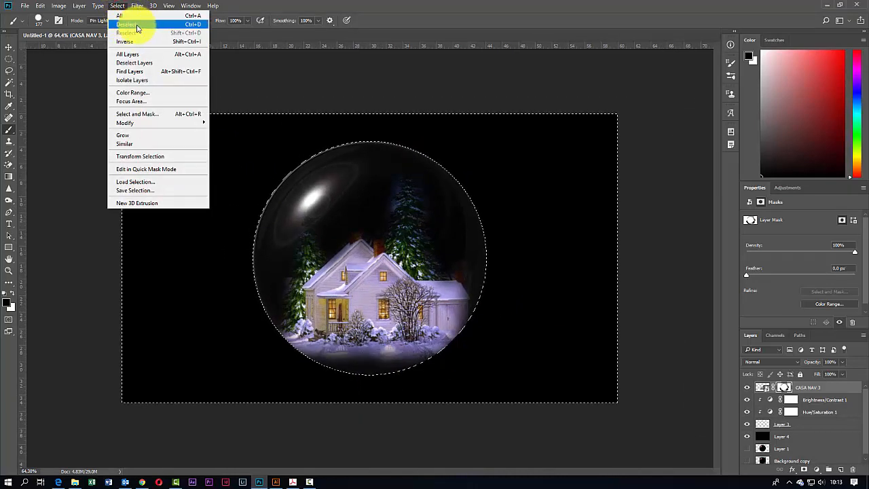
click(137, 26)
scroll(307, 349, up, 1)
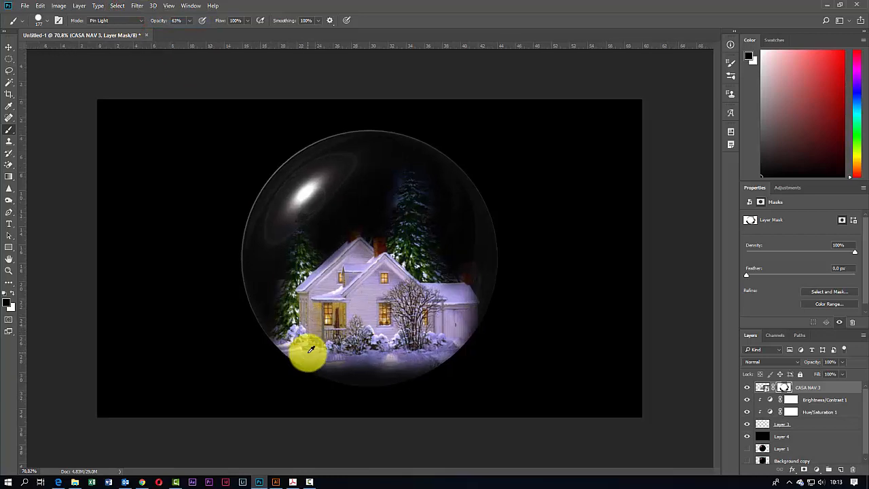
scroll(310, 349, up, 1)
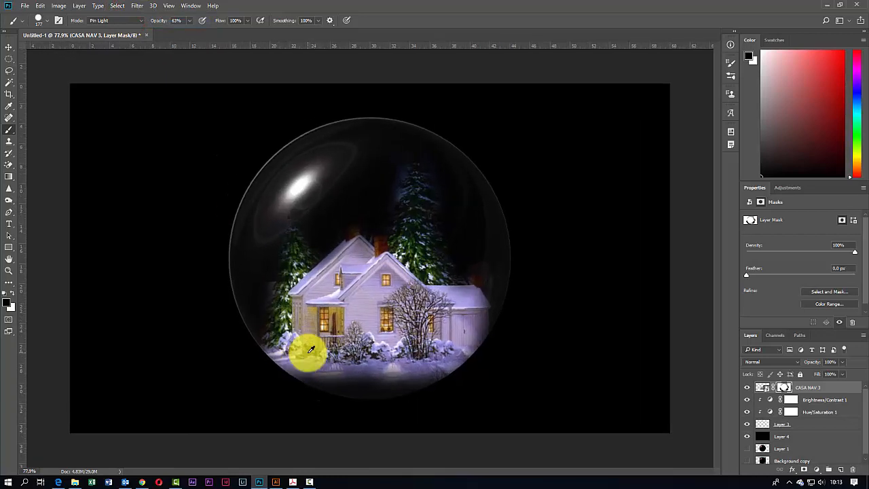
scroll(310, 349, up, 1)
scroll(310, 349, down, 1)
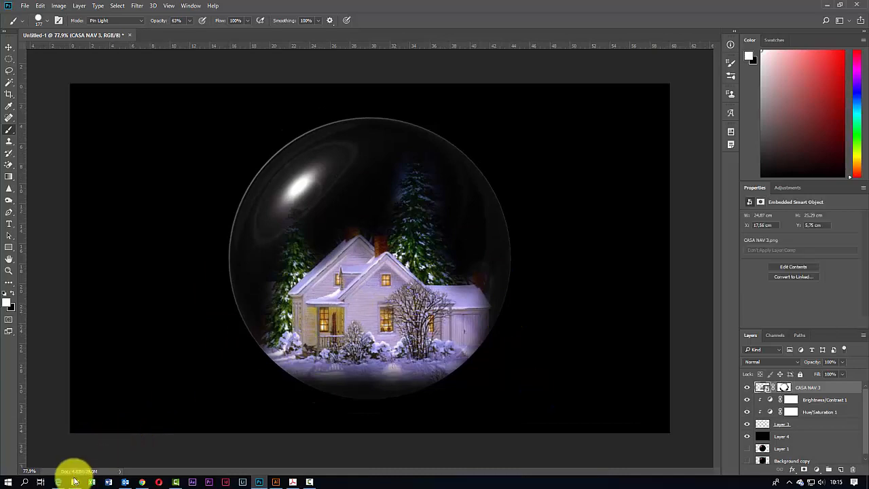
Place the snowflake image COPOS para la bola de nieve from File Explorer over the sphere at about 99% scale
click(75, 482)
drag(607, 244, 449, 250)
scroll(334, 372, up, 2)
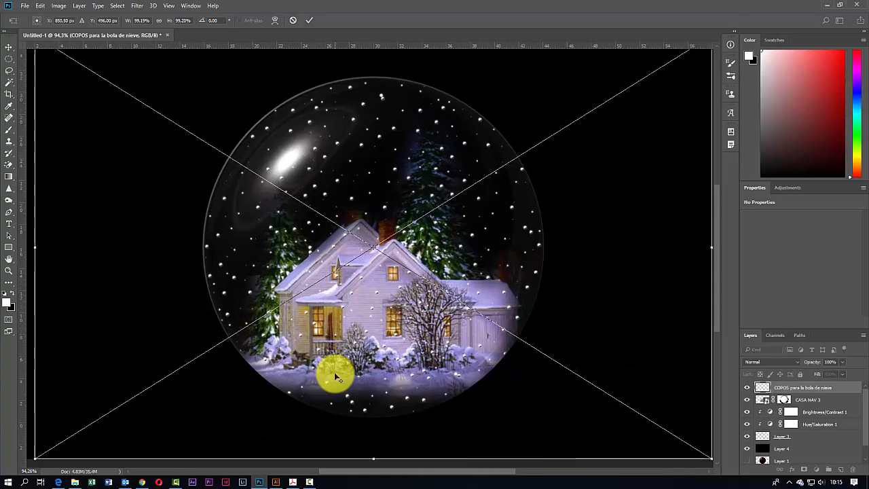
scroll(334, 372, down, 2)
scroll(334, 372, down, 1)
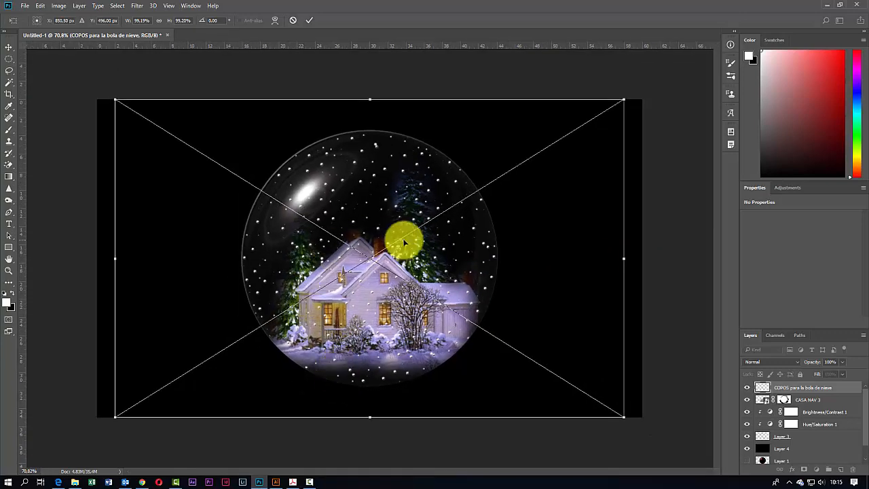
key(Return)
key(b)
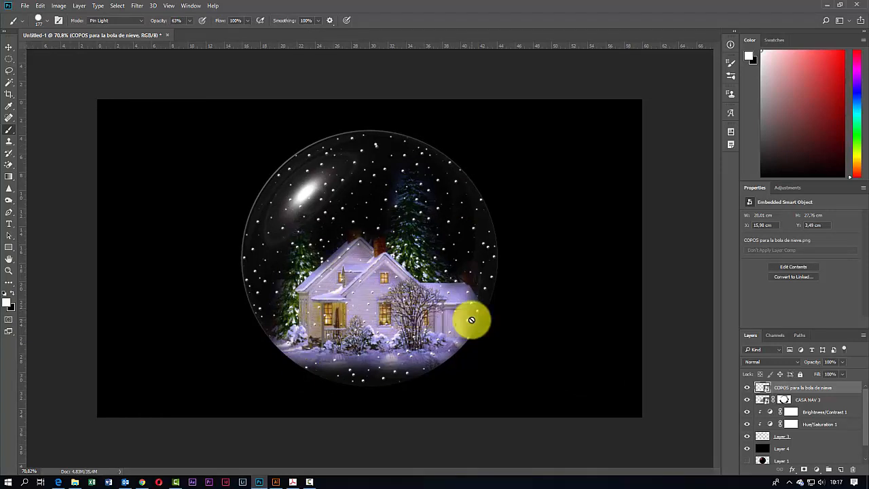
Extend the canvas downward to a height of 45 cm, keeping the existing artwork anchored at the top centre
scroll(472, 320, down, 2)
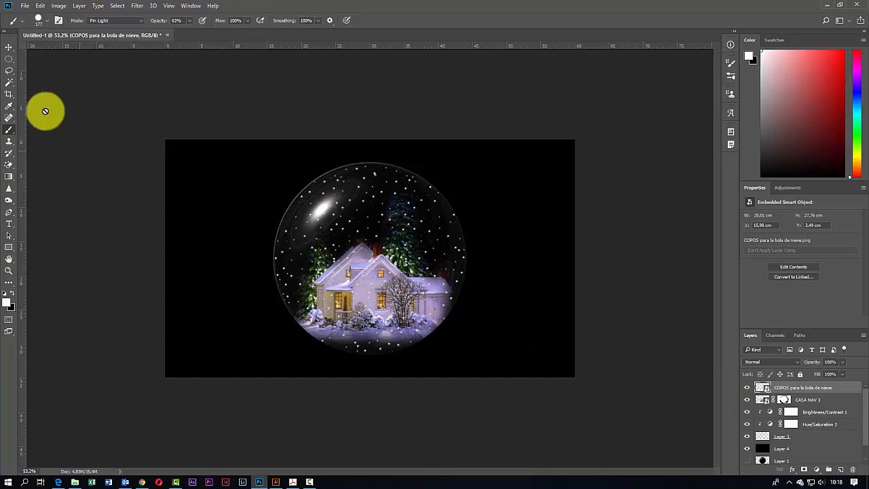
click(60, 5)
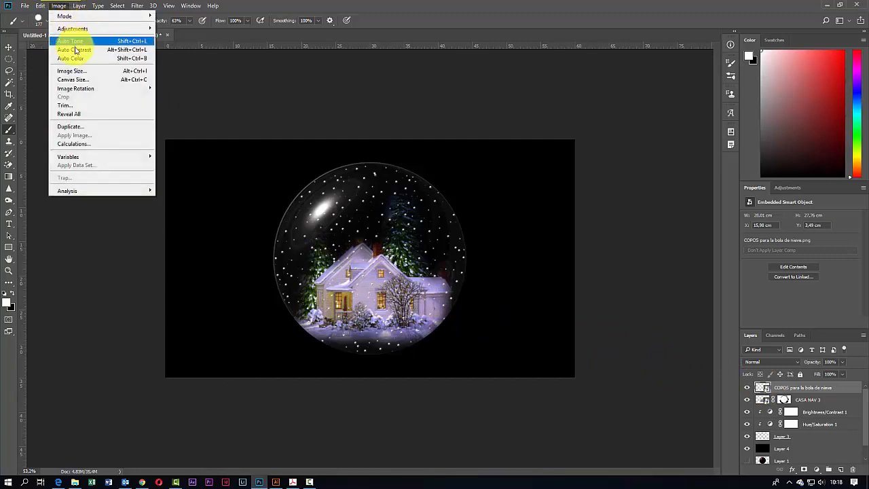
click(76, 79)
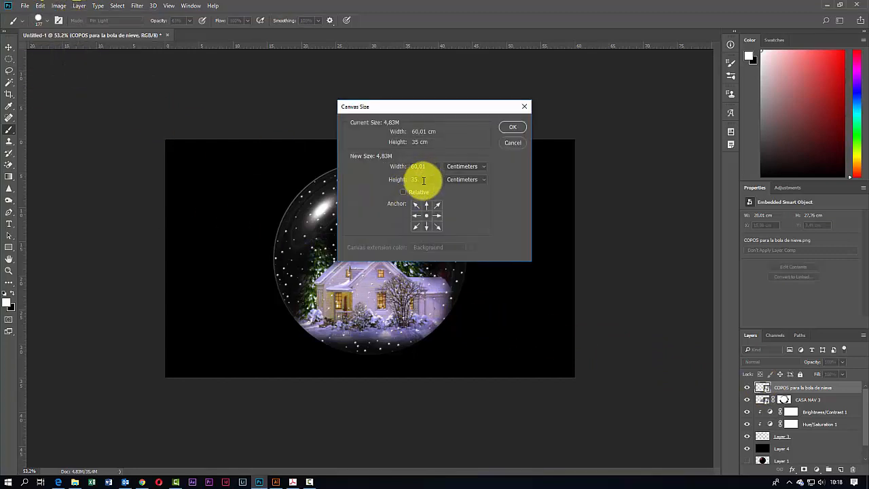
click(422, 180)
click(427, 204)
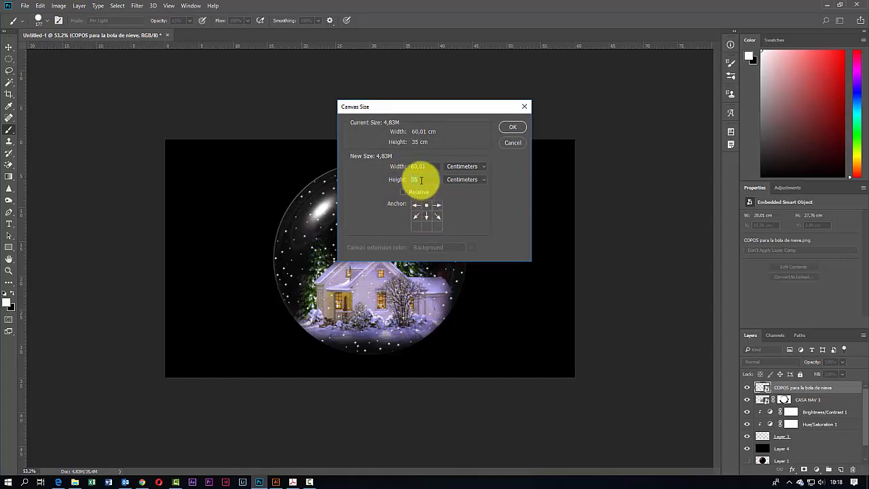
click(511, 128)
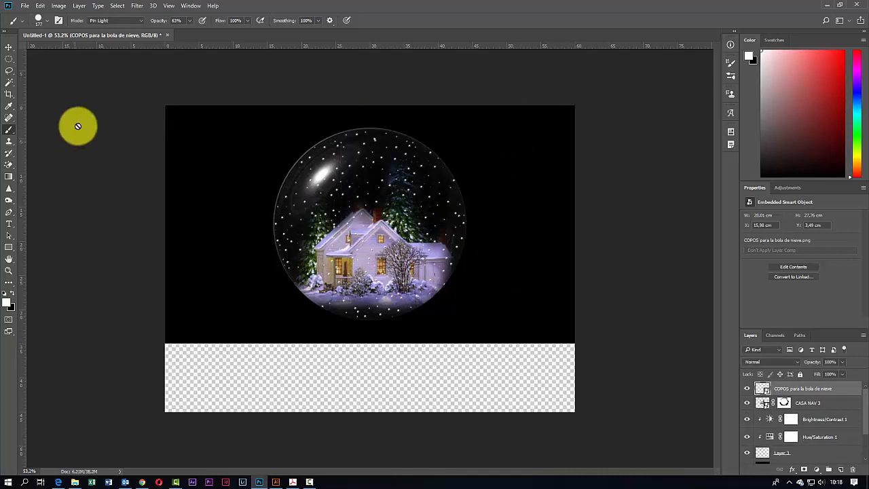
Stretch the black background on Layer 4 down to about 45 cm high so it fills the added canvas area
click(10, 49)
scroll(766, 446, down, 2)
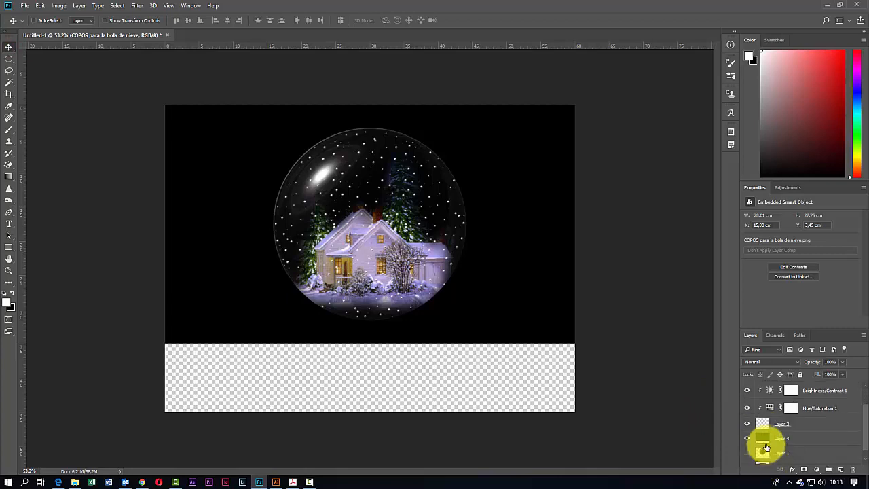
click(764, 440)
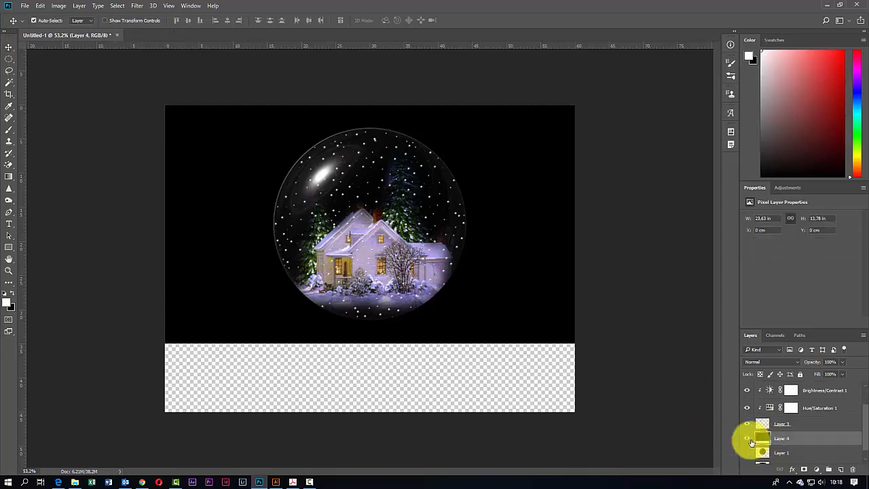
key(ctrl+t)
drag(370, 343, 370, 411)
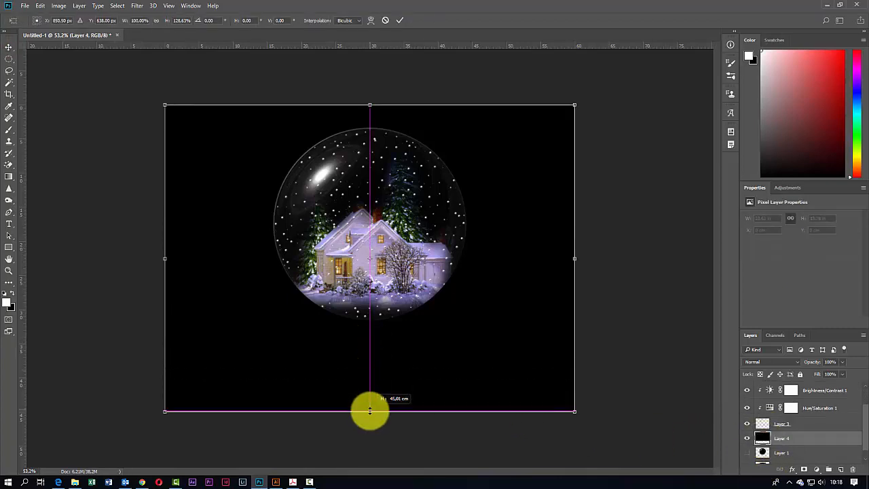
click(9, 47)
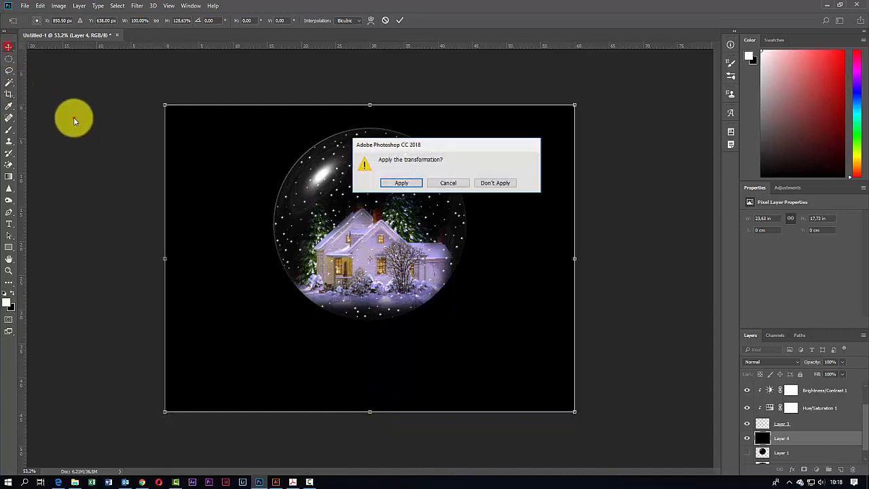
click(402, 184)
key(ctrl+0)
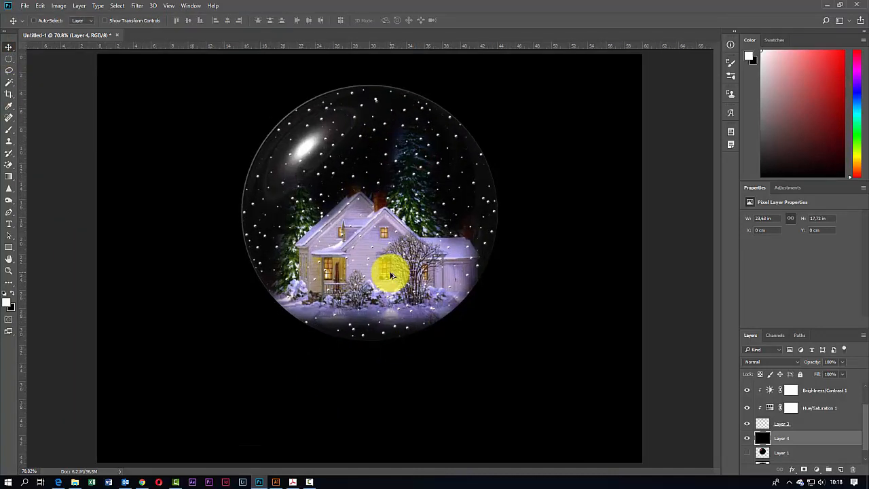
key(ctrl+0)
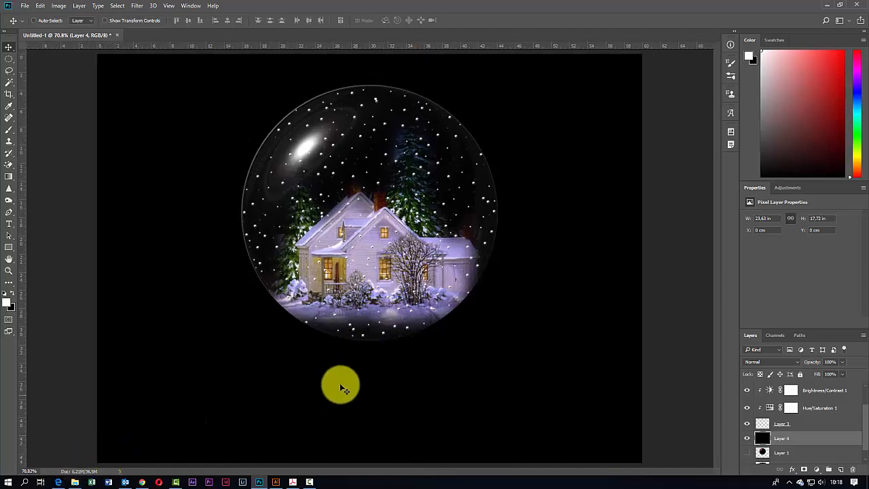
Place the Peana stand image from File Explorer, enlarge it to about 339% and position it beneath the sphere
click(76, 480)
drag(604, 273, 392, 291)
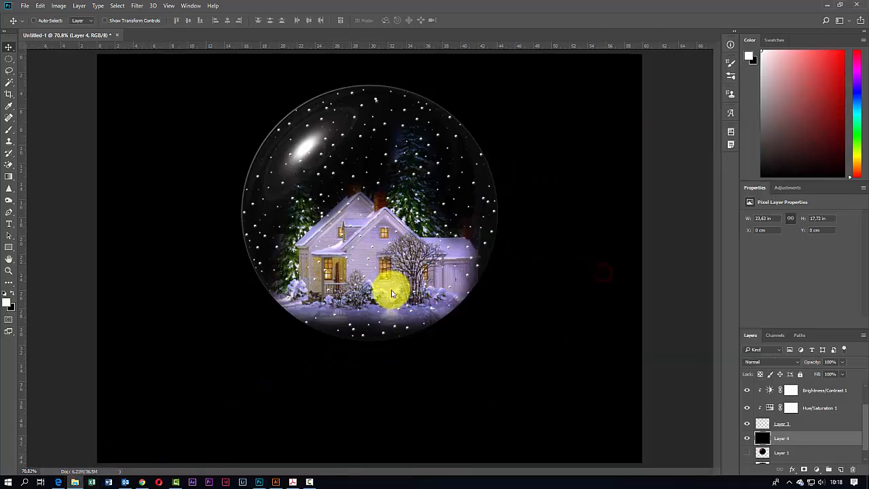
drag(433, 315, 536, 374)
drag(438, 343, 426, 409)
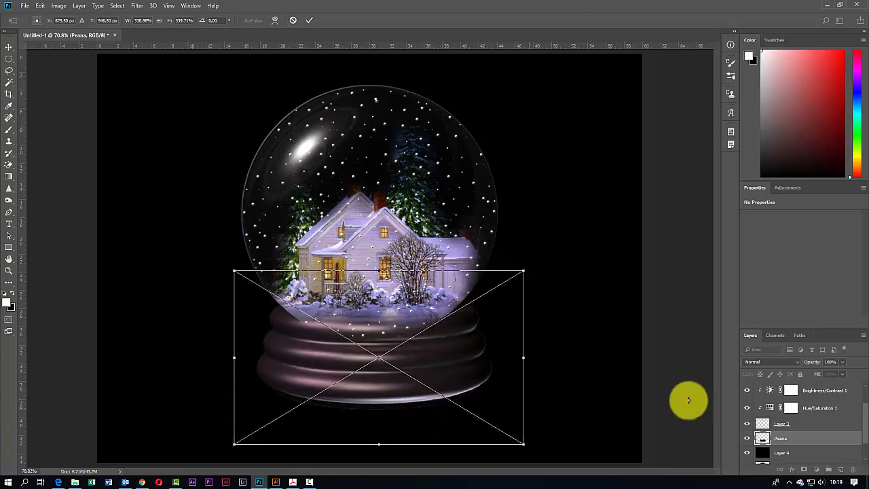
Apply the Peana placement and move its layer to the top of the stack, above COPOS para la bola de nieve
scroll(770, 442, up, 1)
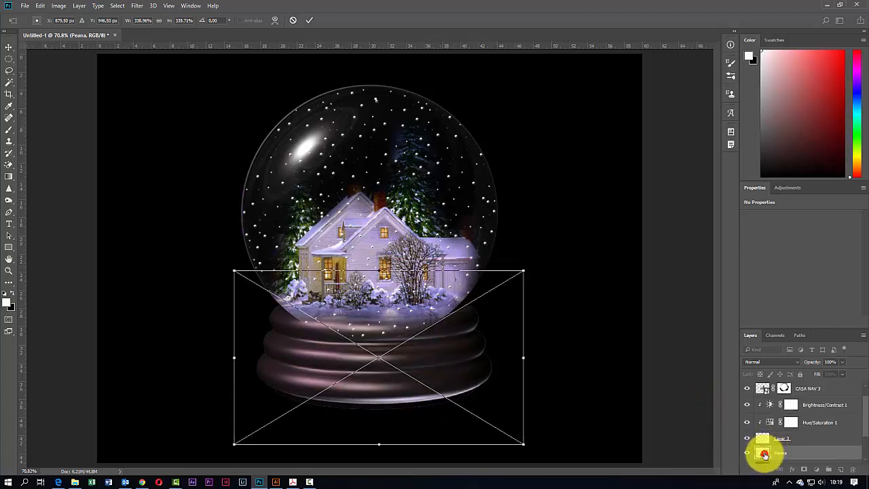
click(764, 455)
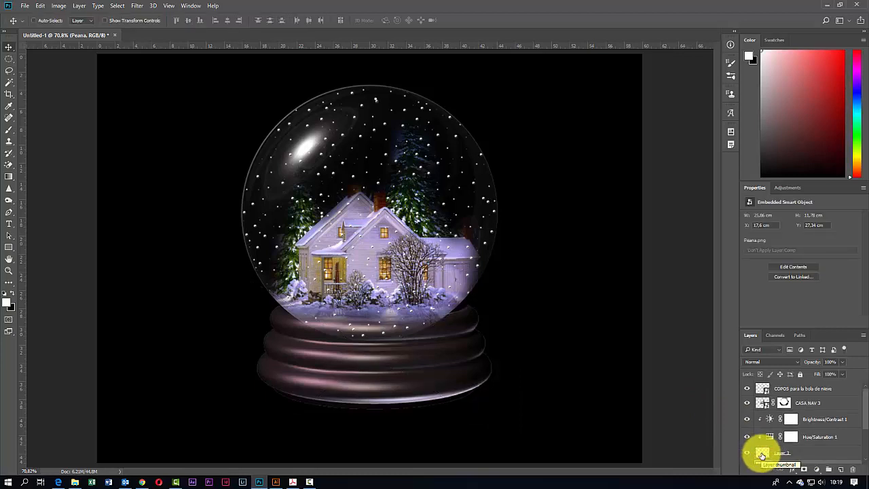
drag(765, 453, 742, 384)
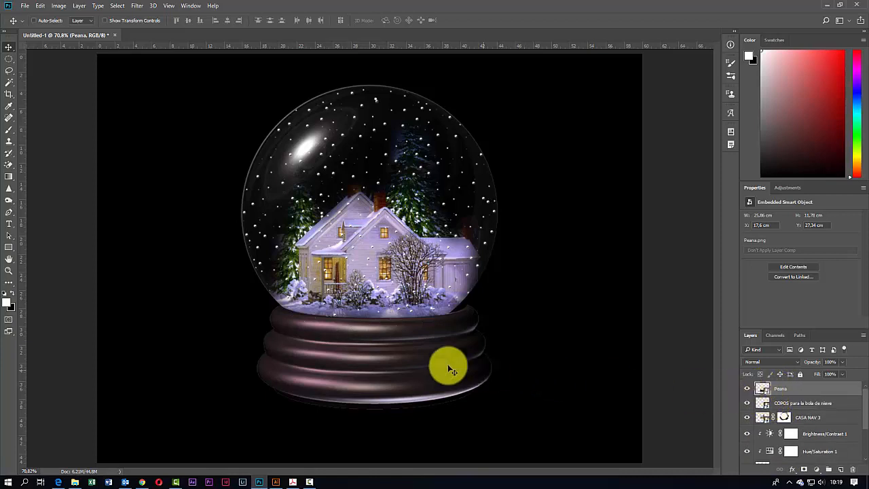
Scale the Peana stand down to about 276% and centre it under the sphere's lower edge
key(ctrl+t)
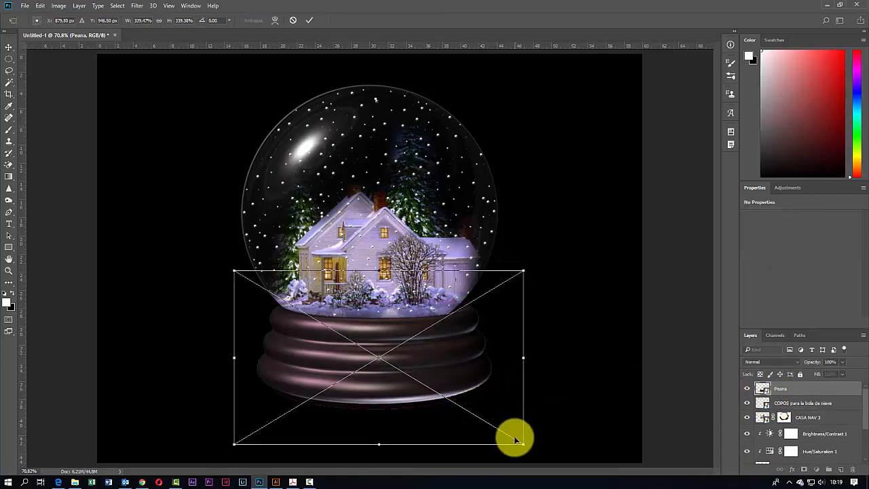
drag(520, 444, 466, 429)
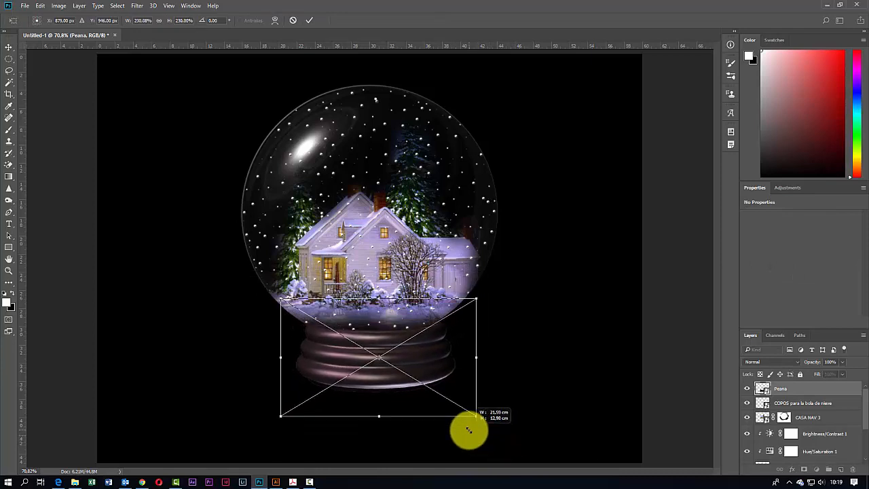
mouse_move(428, 364)
mouse_down()
mouse_move(418, 377)
mouse_move(423, 366)
mouse_up()
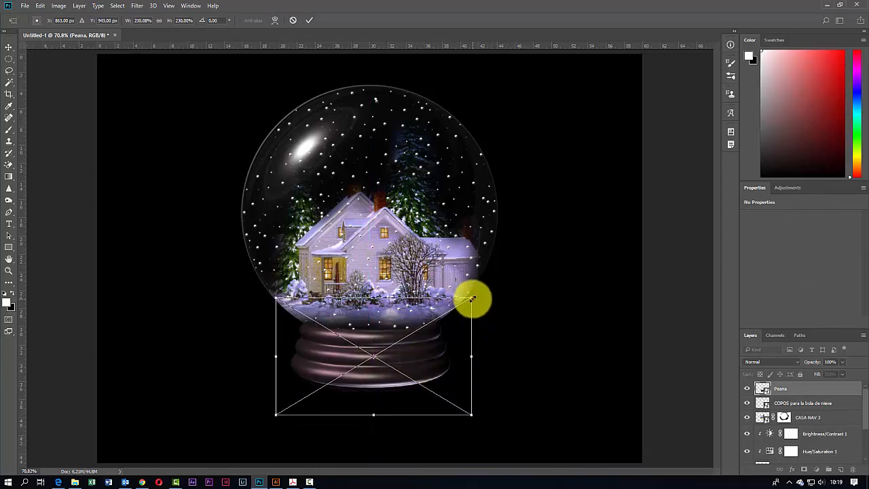
drag(471, 297, 490, 285)
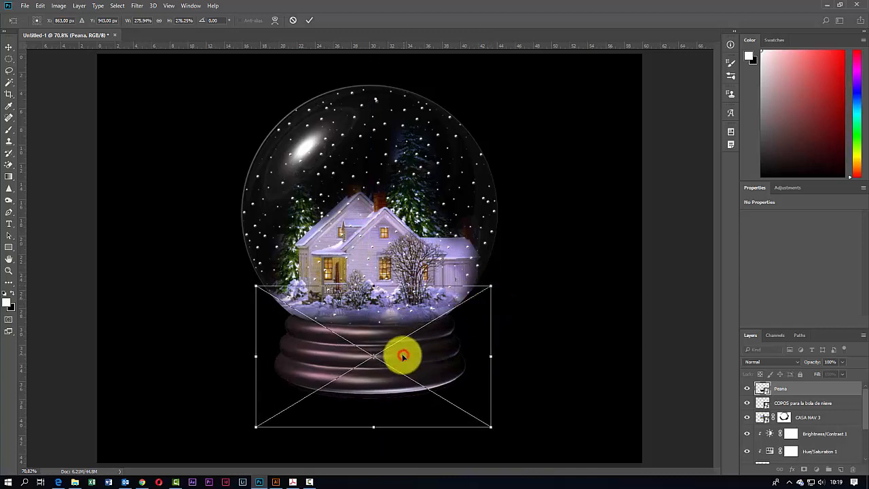
drag(401, 359, 403, 357)
Nudge the Peana stand sideways to centre it under the sphere, widen it to about 277%, and apply the transform
scroll(323, 336, up, 5)
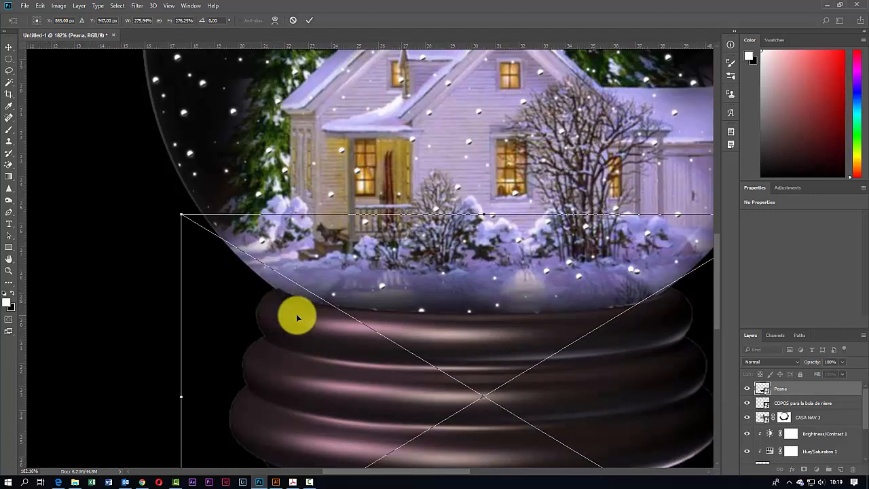
drag(296, 316, 292, 314)
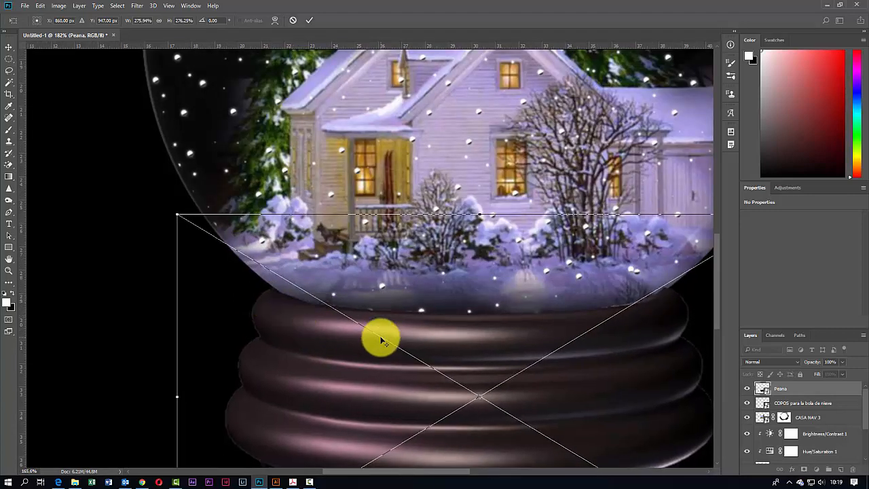
scroll(380, 339, down, 1)
scroll(666, 320, down, 1)
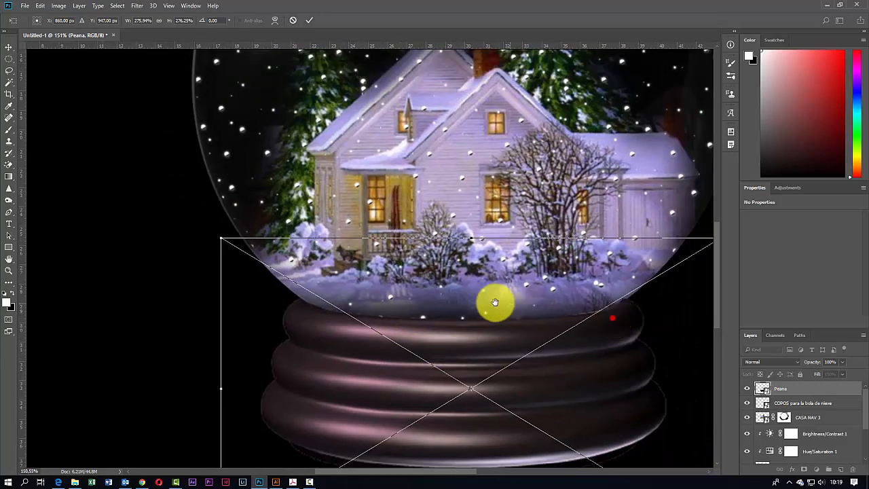
drag(497, 291, 287, 272)
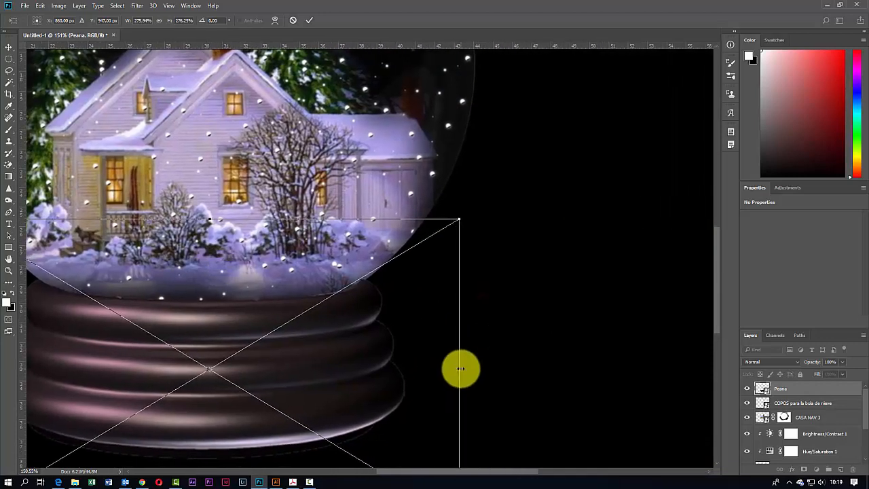
drag(462, 369, 463, 367)
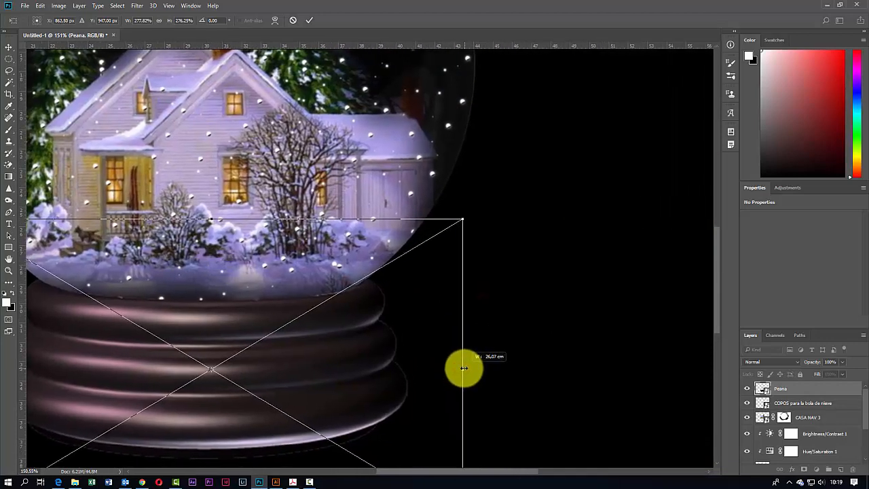
scroll(463, 368, down, 1)
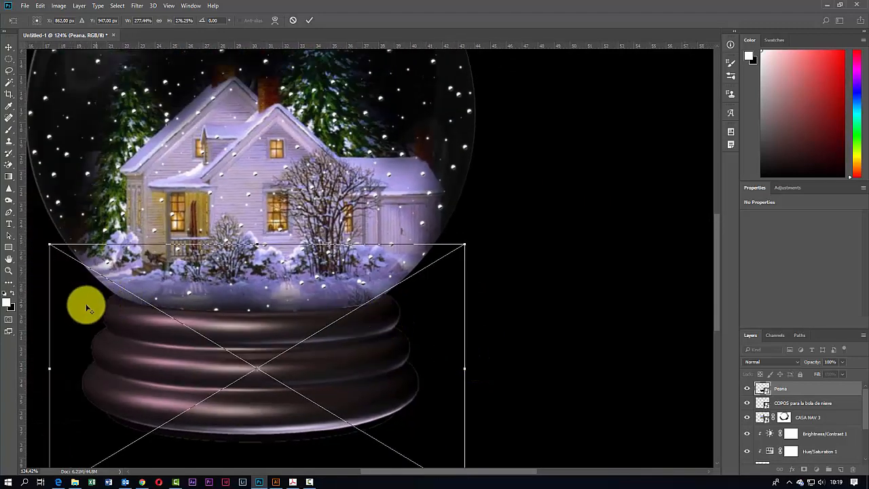
scroll(80, 304, down, 4)
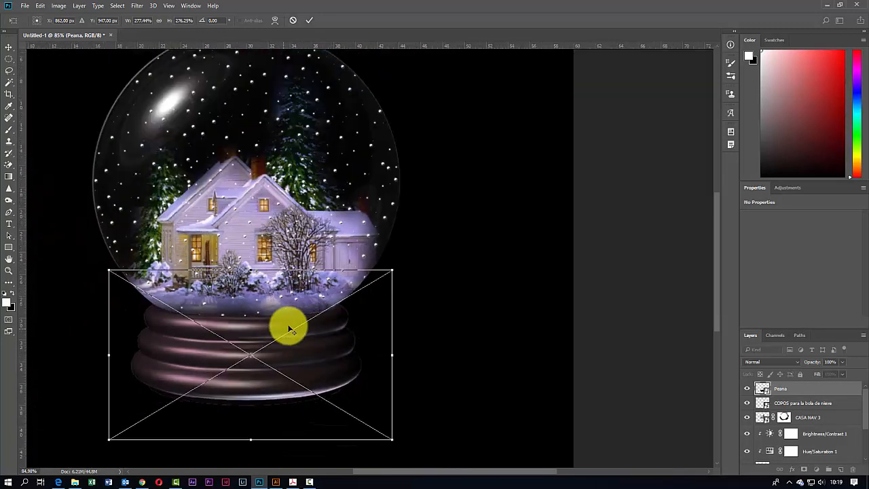
scroll(433, 349, up, 1)
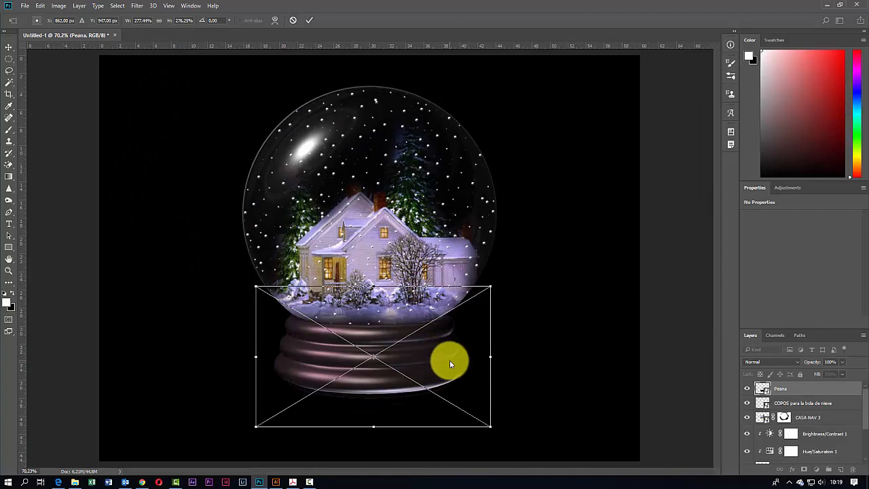
key(alt+space)
key(Escape)
key(Return)
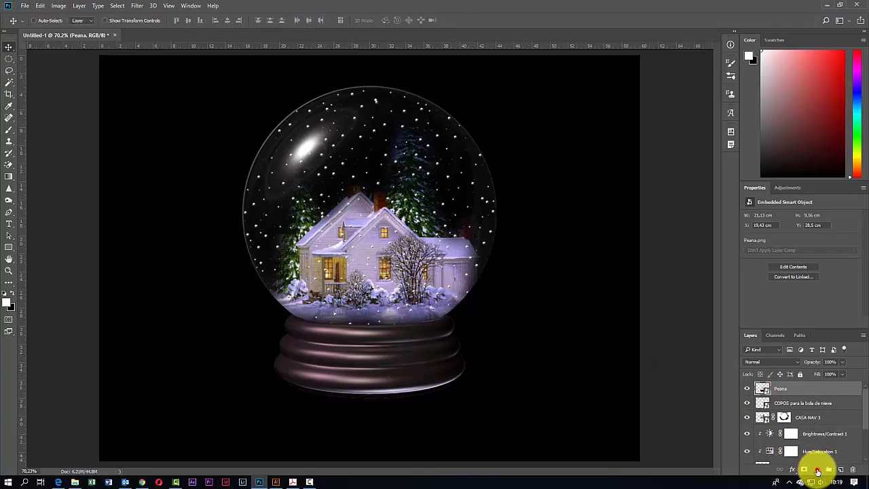
Add a Color Balance adjustment above the Peana layer, shift its midtones toward magenta, and clip it to the stand
click(818, 472)
click(790, 372)
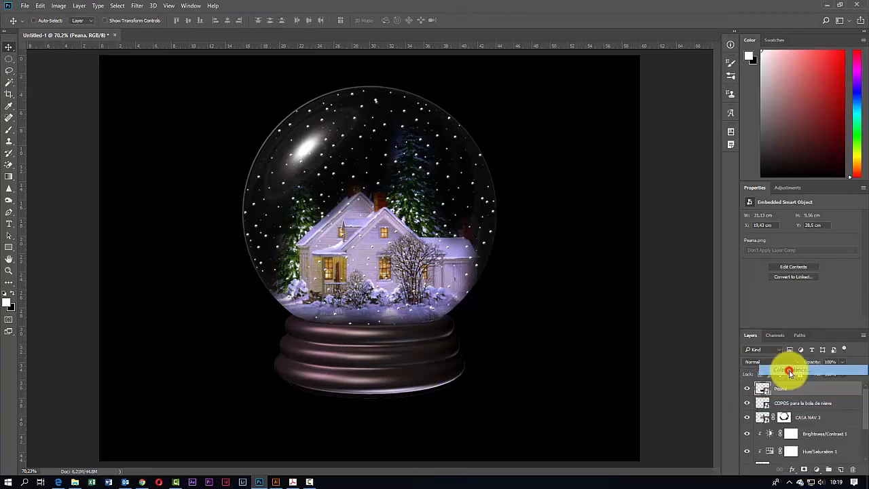
drag(786, 254, 772, 253)
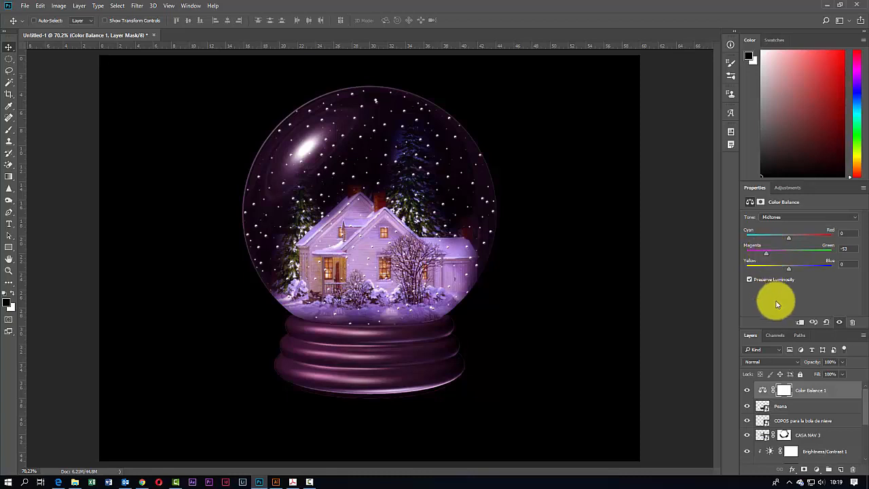
click(800, 322)
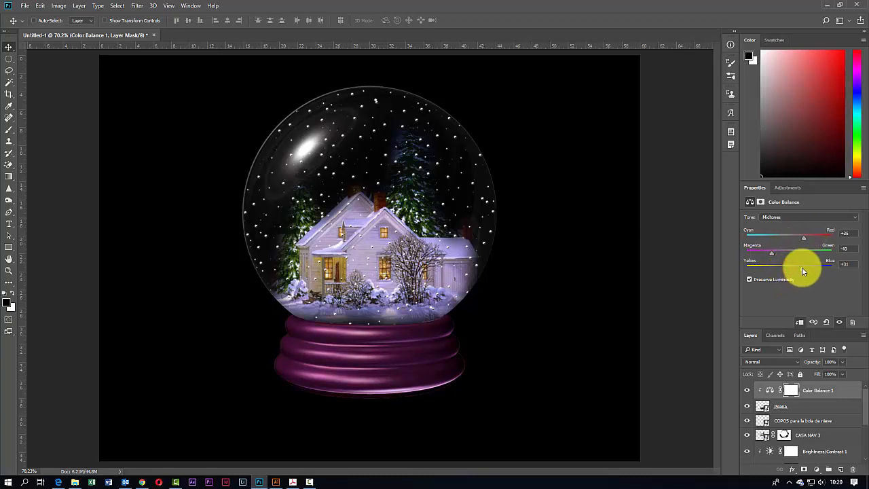
Recolour the stand bronze-brown with midtone color balance values of +41 cyan–red, +36 magenta–green and -16 yellow–blue
drag(802, 268, 787, 265)
drag(774, 254, 789, 255)
mouse_move(795, 271)
mouse_down()
mouse_move(778, 266)
mouse_move(804, 258)
mouse_up()
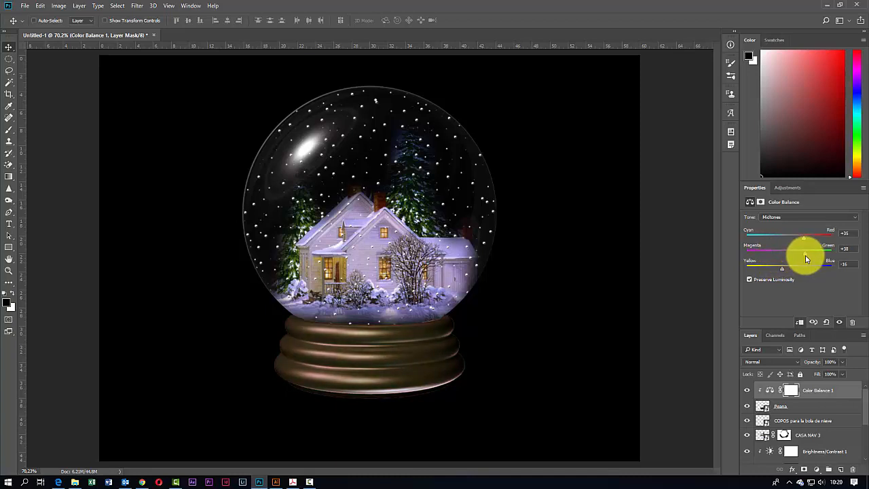
drag(805, 256, 803, 239)
scroll(402, 288, down, 1)
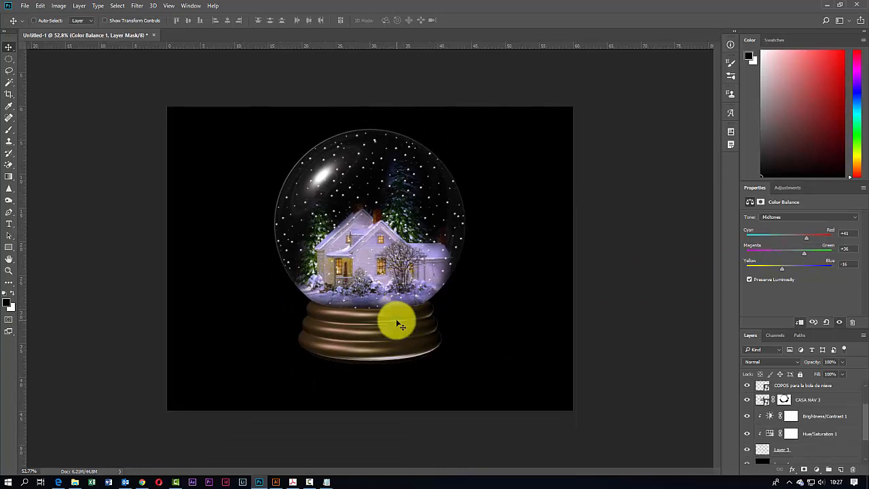
Place the tulips-2091616 image from File Explorer, enlarge it to about 164% so it covers the canvas, and apply it
click(75, 482)
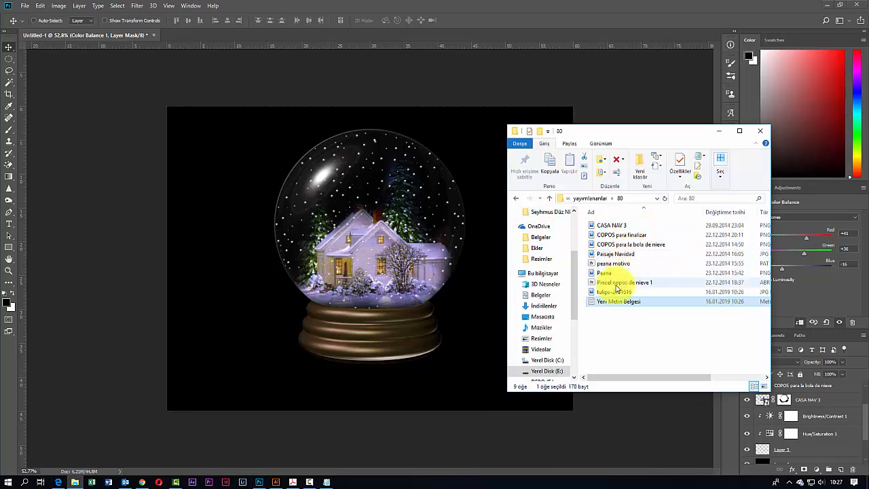
click(413, 342)
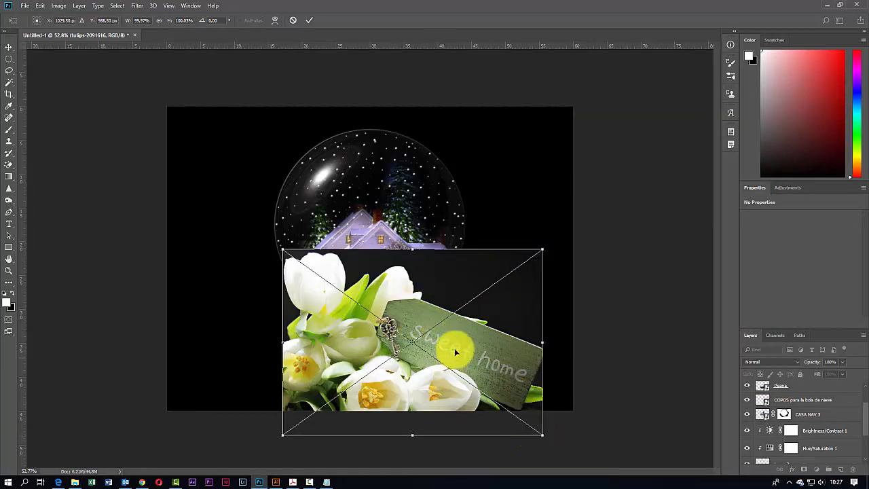
drag(453, 346, 339, 200)
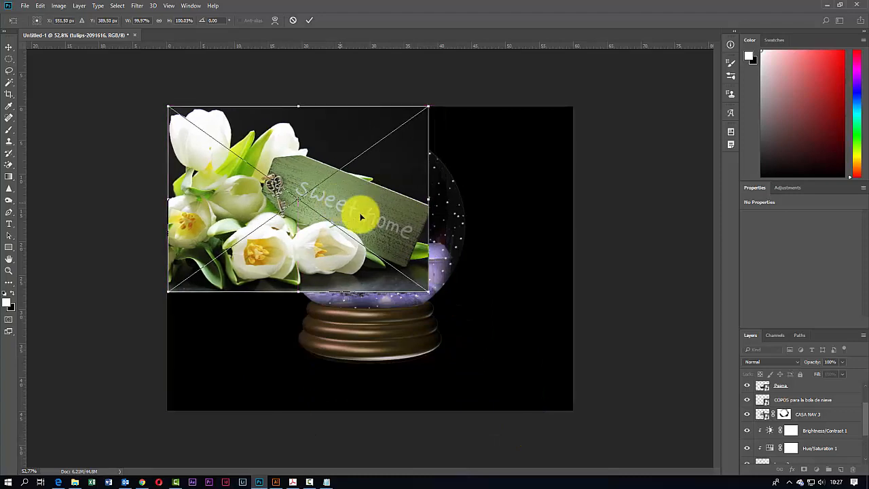
click(428, 292)
drag(518, 380, 577, 436)
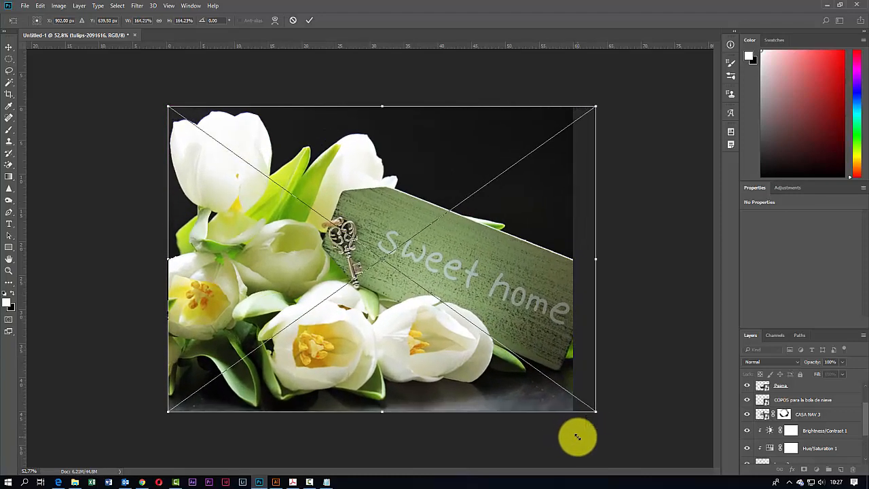
key(Return)
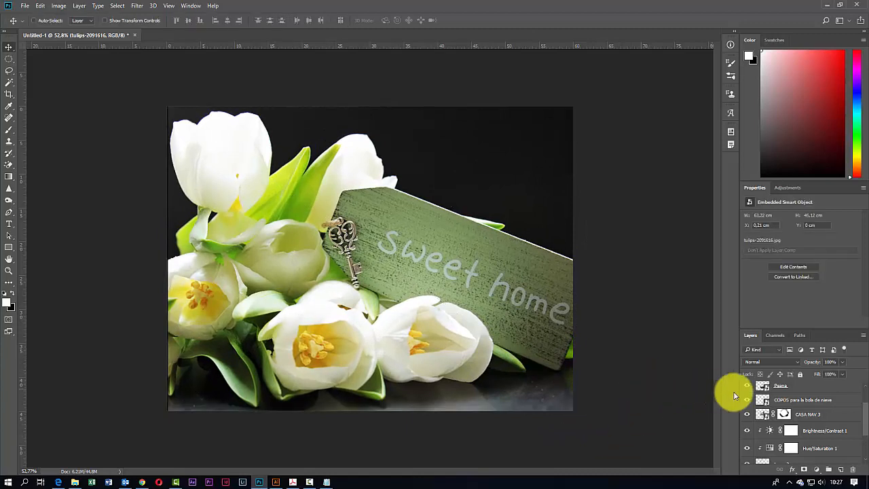
Move the tulips-2091616 layer down between Layer 3 and Layer 4, and hide the black Layer 4
scroll(776, 399, up, 2)
drag(768, 393, 780, 428)
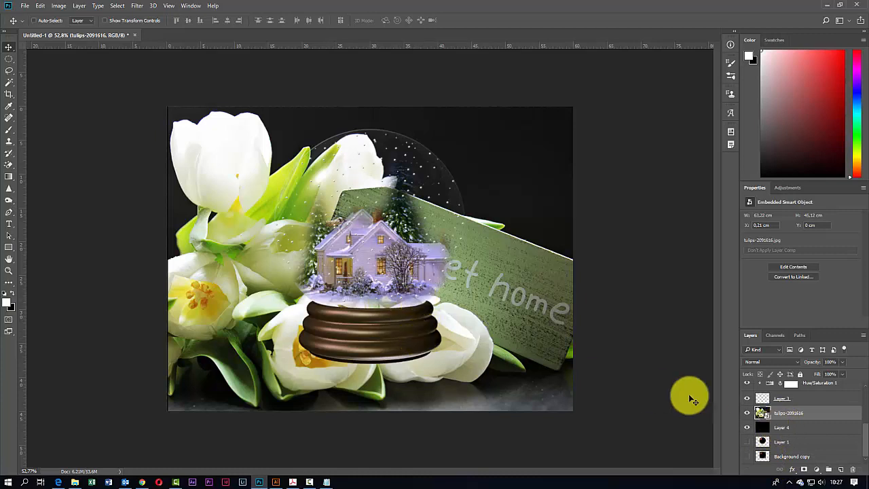
click(747, 429)
click(747, 428)
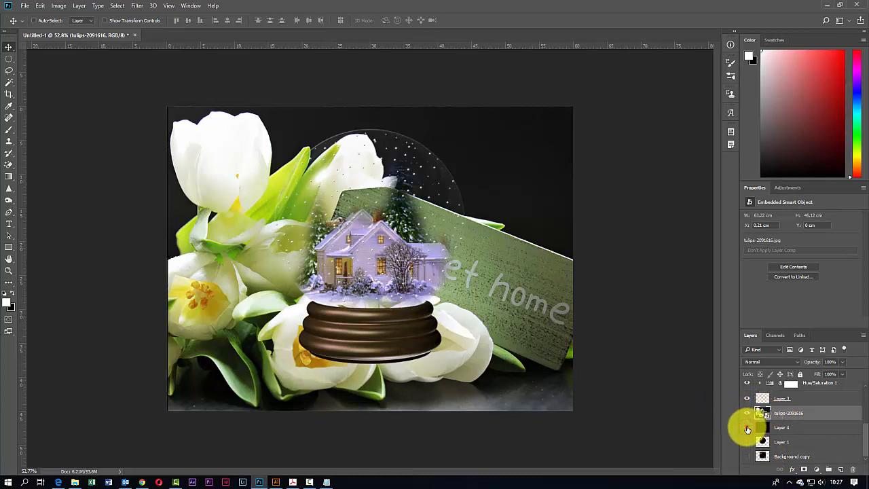
click(747, 428)
Shift the tulips image flush with the canvas's left edge at X 0 cm
drag(465, 316, 463, 317)
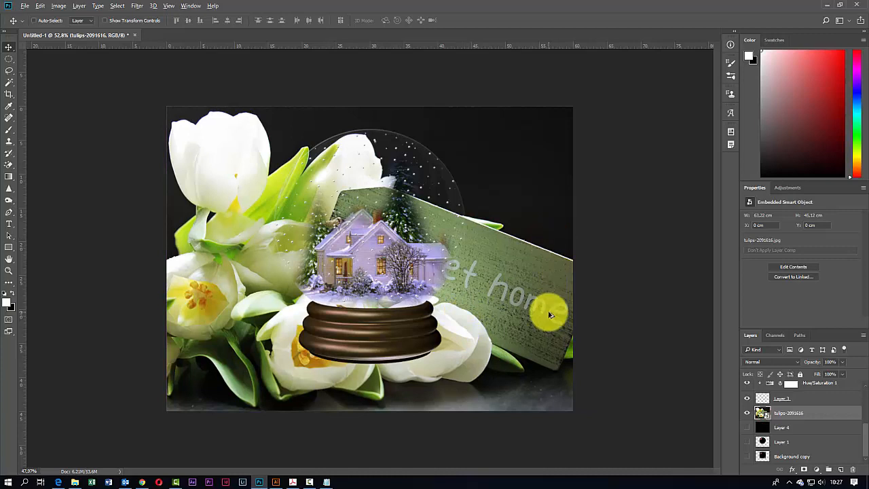
scroll(555, 314, down, 1)
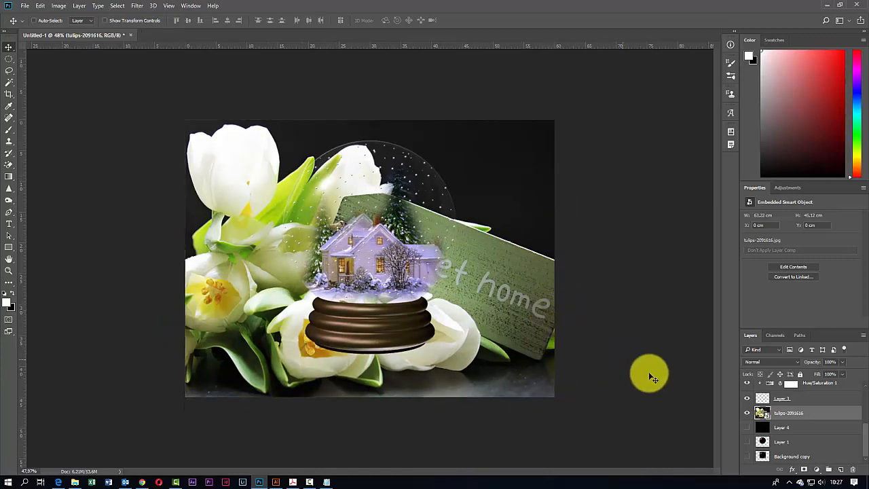
Group all the snow globe layers from Layer 3 up to Color Balance 1, and toggle the group's visibility to check it
scroll(788, 411, up, 2)
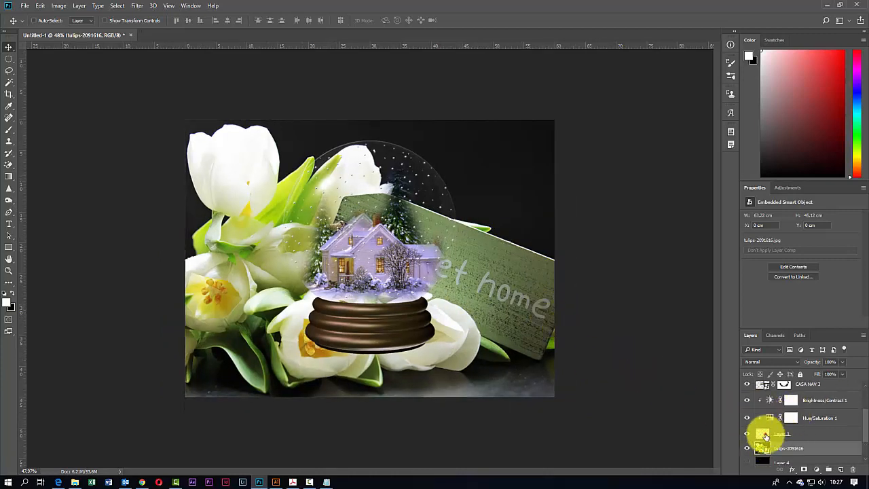
scroll(766, 432, up, 3)
click(769, 391)
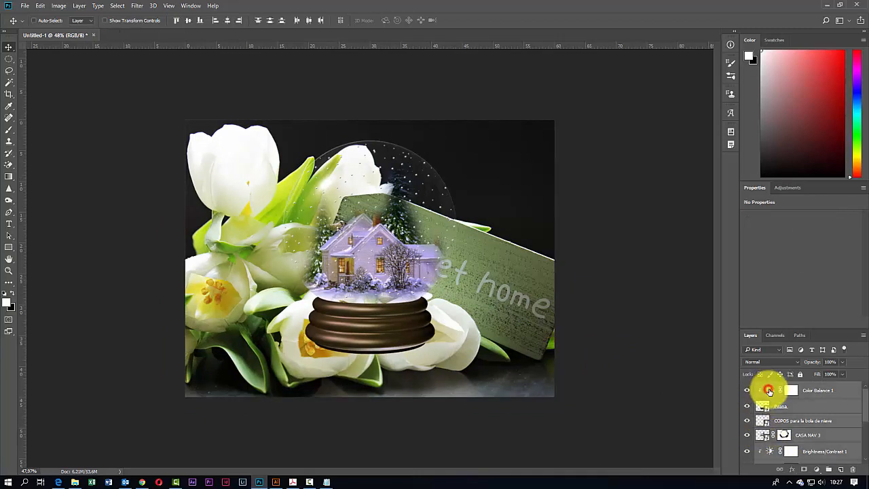
key(ctrl+g)
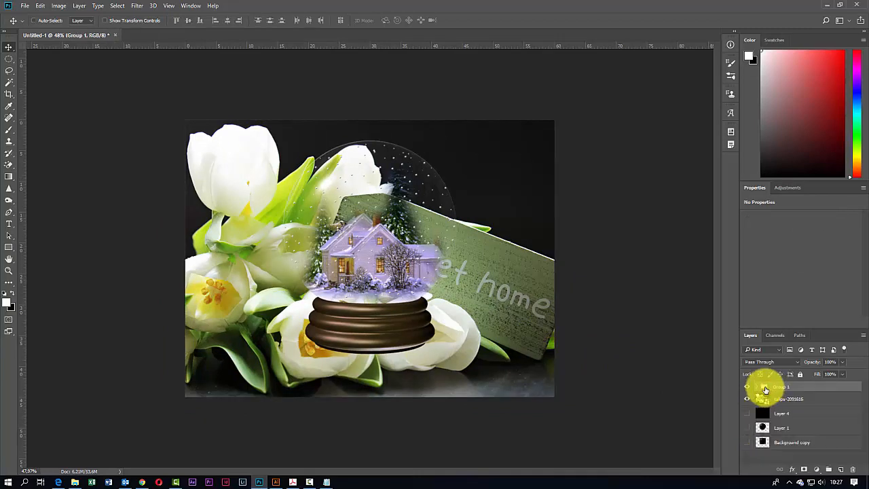
click(748, 387)
click(748, 387)
Move the snow globe group about 15 cm right and 10 cm down, in front of the wooden sign
click(764, 388)
drag(375, 291, 478, 395)
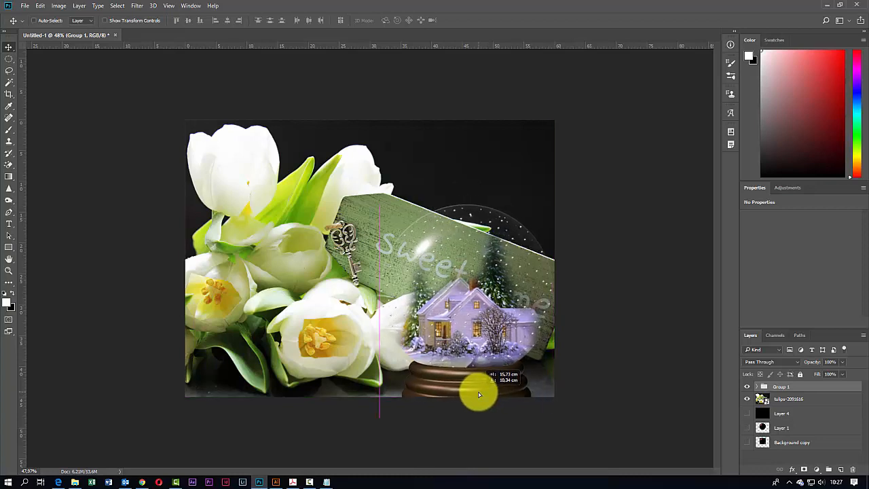
drag(477, 394, 472, 392)
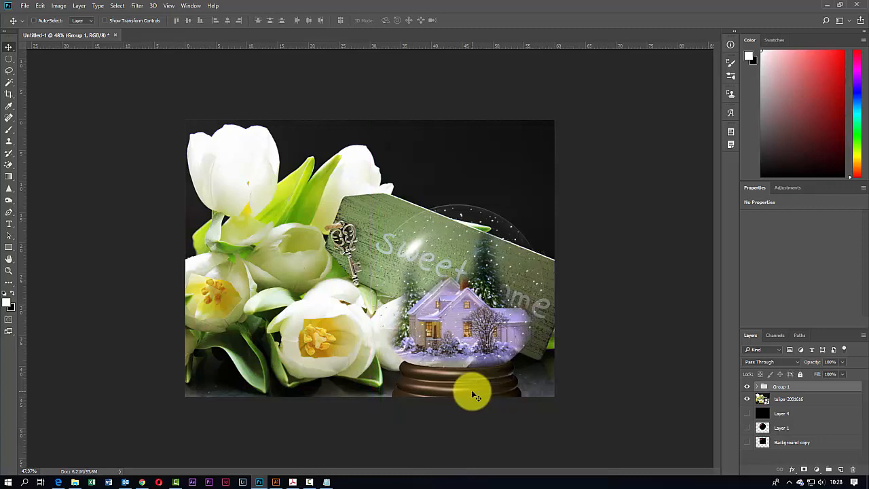
Add a Brightness/Contrast adjustment clipped to the tulips layer, with brightness about -40 and contrast 41
click(764, 402)
click(817, 469)
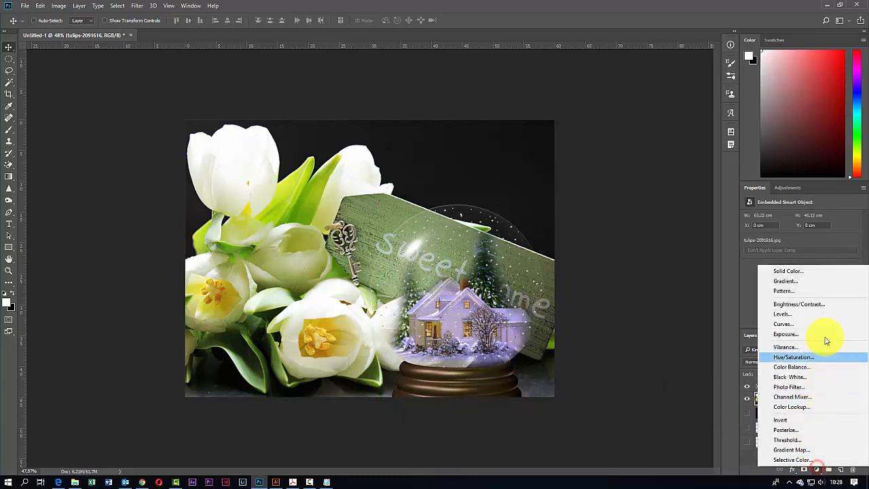
click(802, 304)
drag(801, 253, 786, 240)
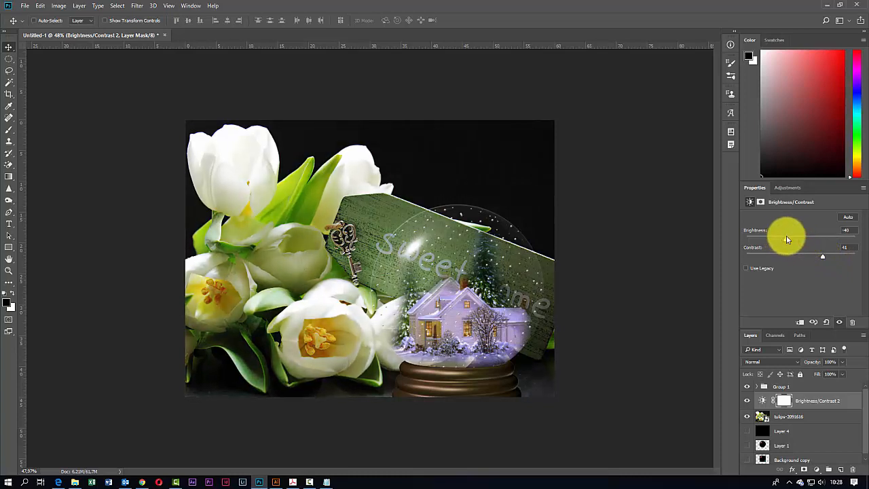
click(800, 323)
Add a Color Balance adjustment directly above the tulips layer with midtones +65 cyan–red, -40 magenta–green and +12 yellow–blue
click(765, 417)
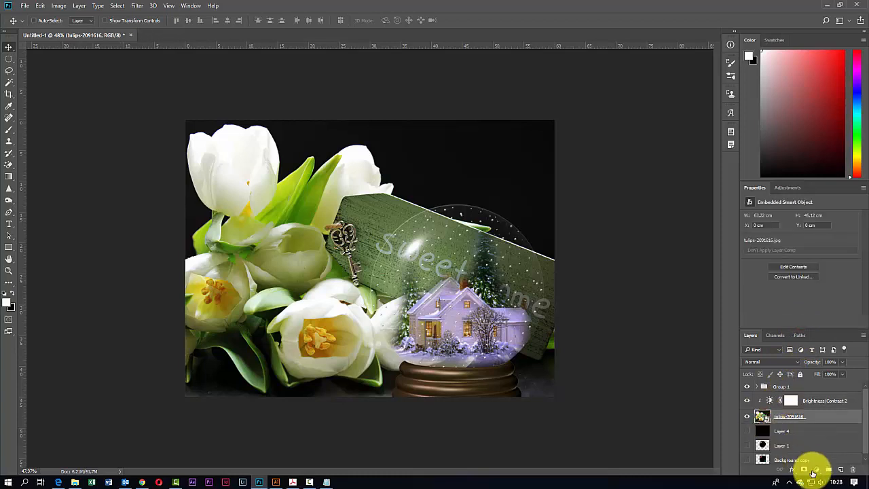
click(818, 471)
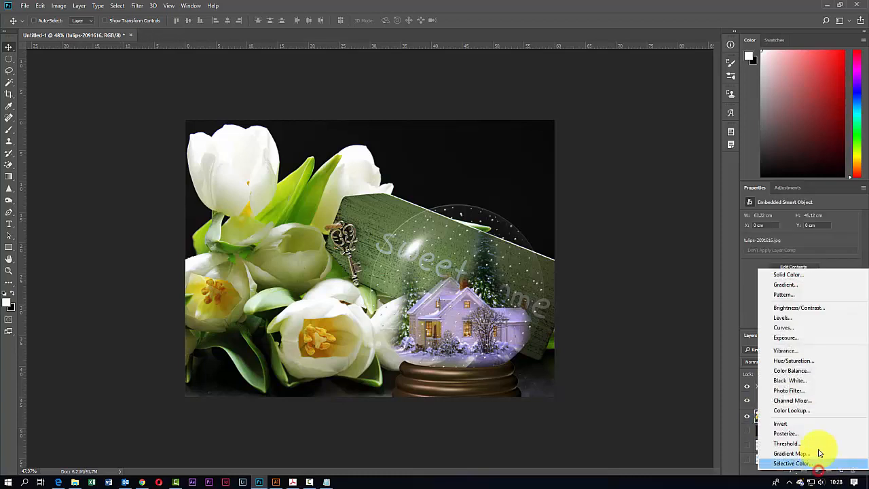
click(795, 378)
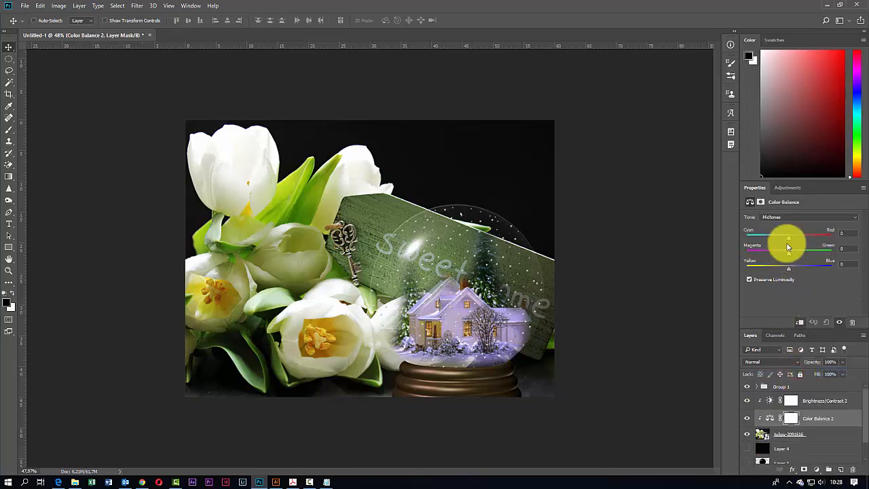
drag(788, 242, 808, 242)
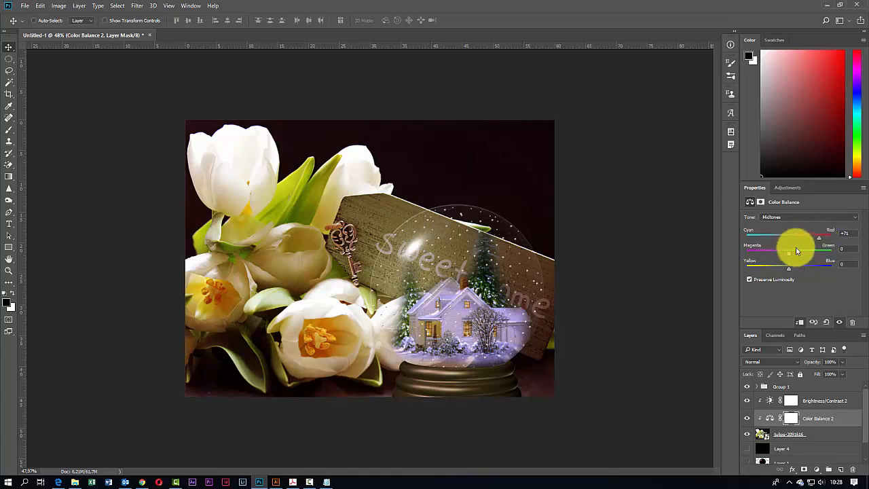
drag(789, 254, 814, 270)
drag(819, 237, 809, 238)
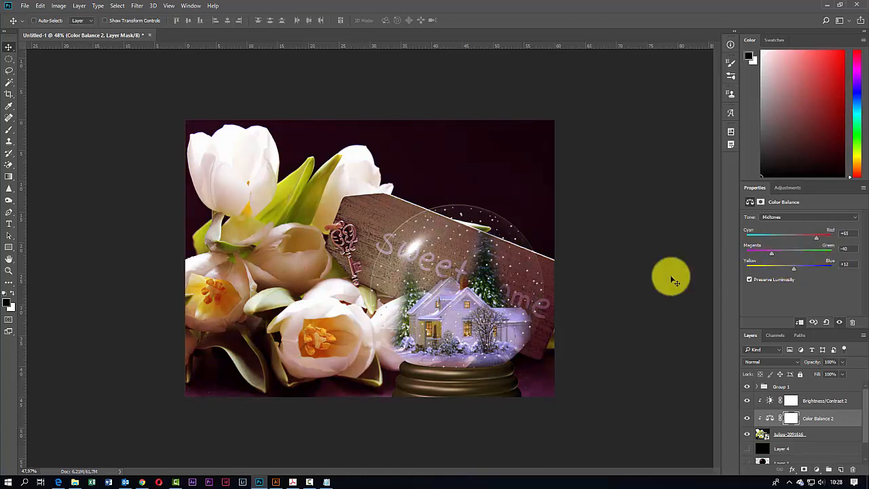
Add a Color Lookup adjustment directly above the tulips layer, beneath its Color Balance adjustment
scroll(438, 395, up, 1)
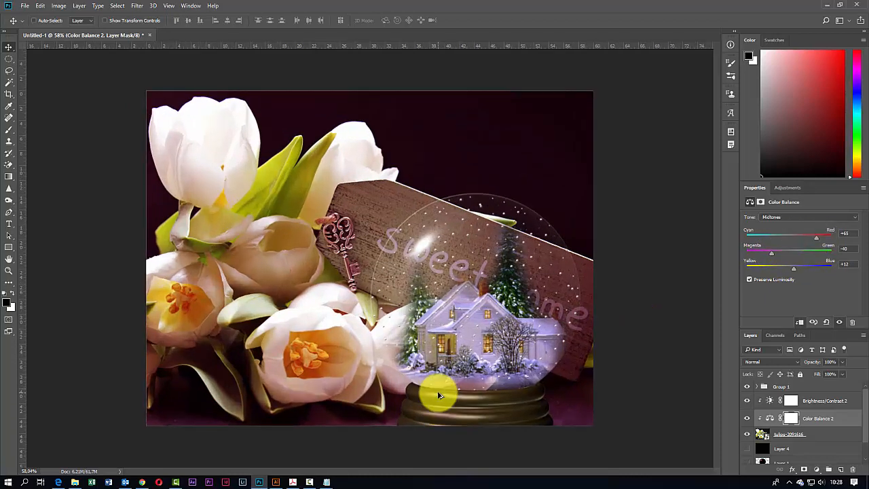
scroll(439, 395, down, 2)
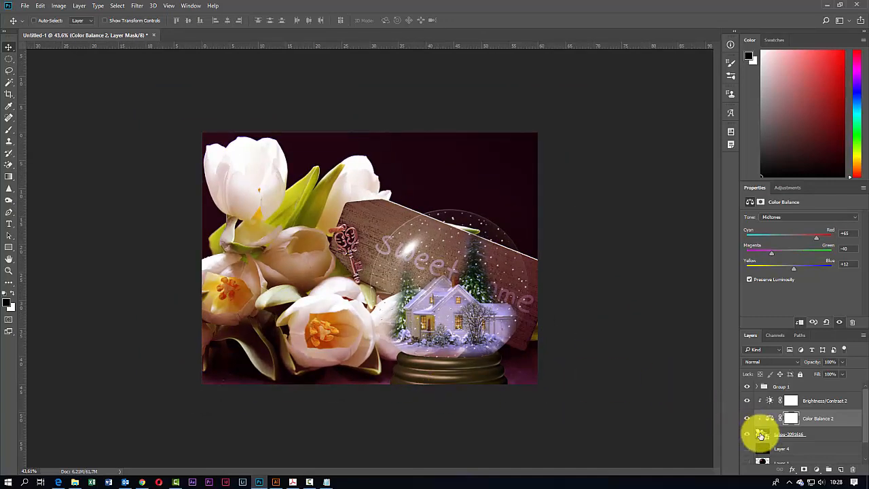
click(761, 436)
click(816, 470)
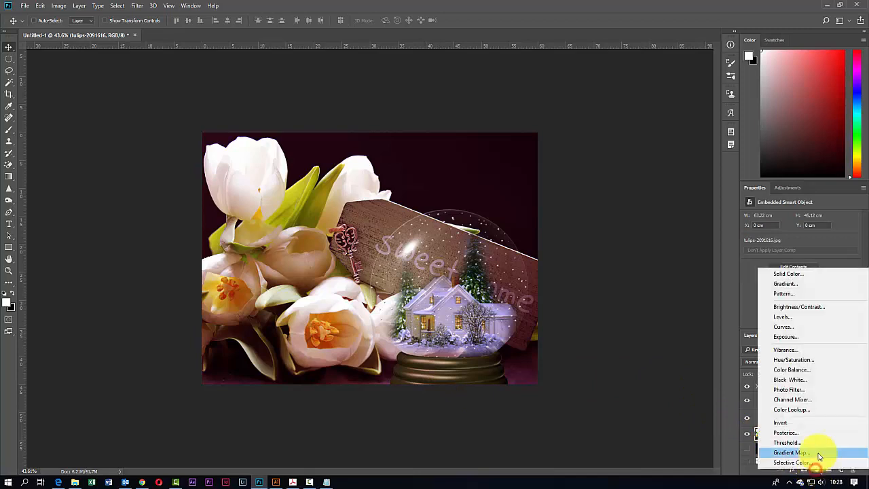
click(794, 410)
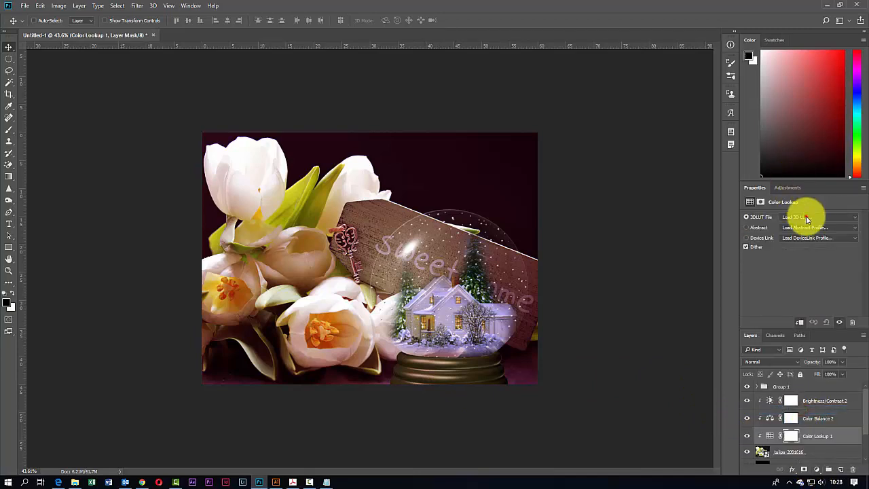
Try the Bleach Bypass.look, Fuji ETERNA 250D Fuji 3510 and Fuji ETERNA 250D Kodak 2395 3DLUT files on the Color Lookup adjustment
click(806, 219)
click(771, 269)
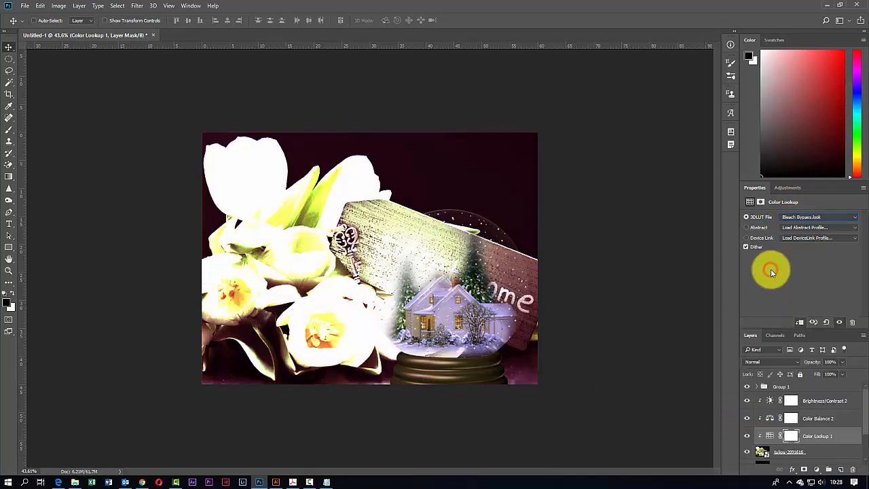
click(812, 216)
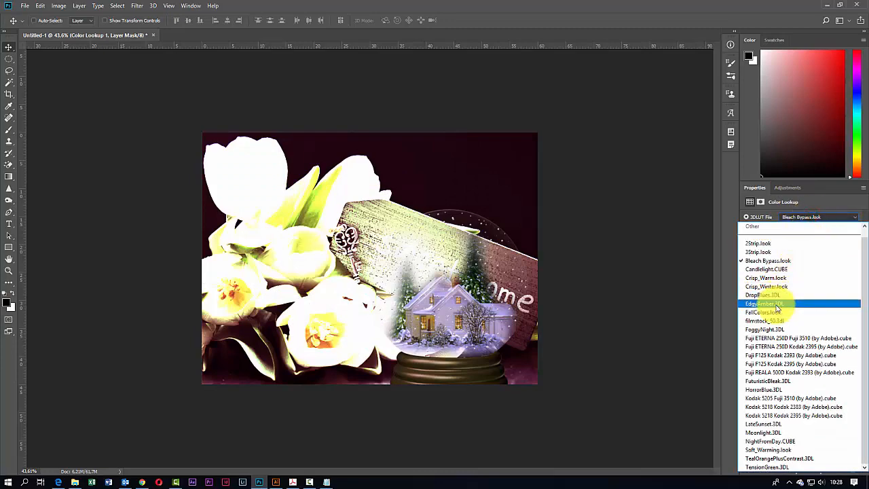
click(779, 338)
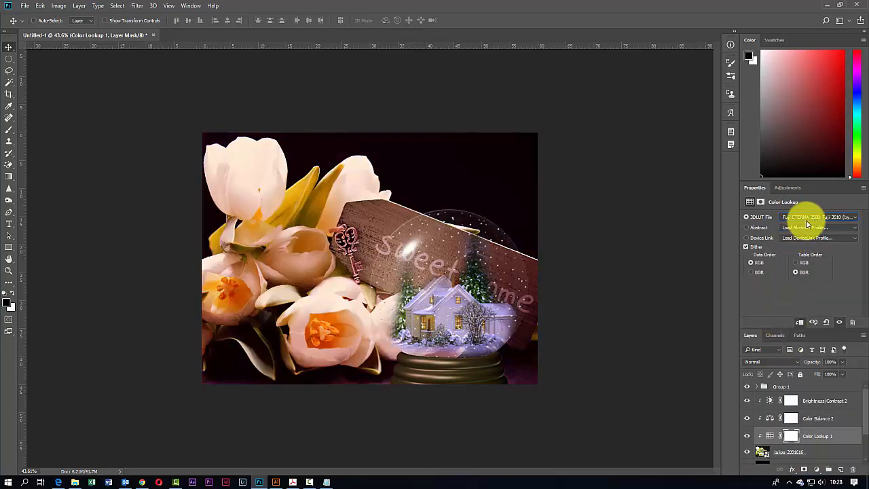
click(809, 221)
click(805, 287)
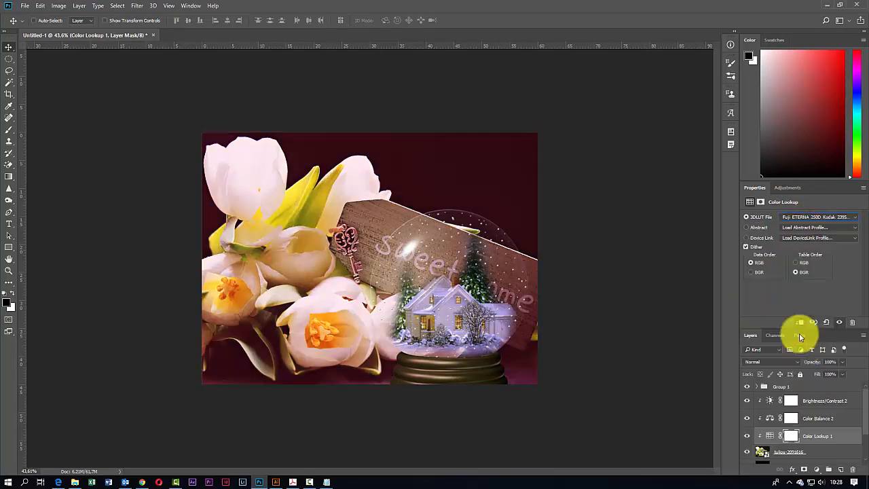
Set the Color Lookup adjustment's 3DLUT file to Fuji F125 Kodak 2393 (by Adobe)
click(808, 219)
click(805, 360)
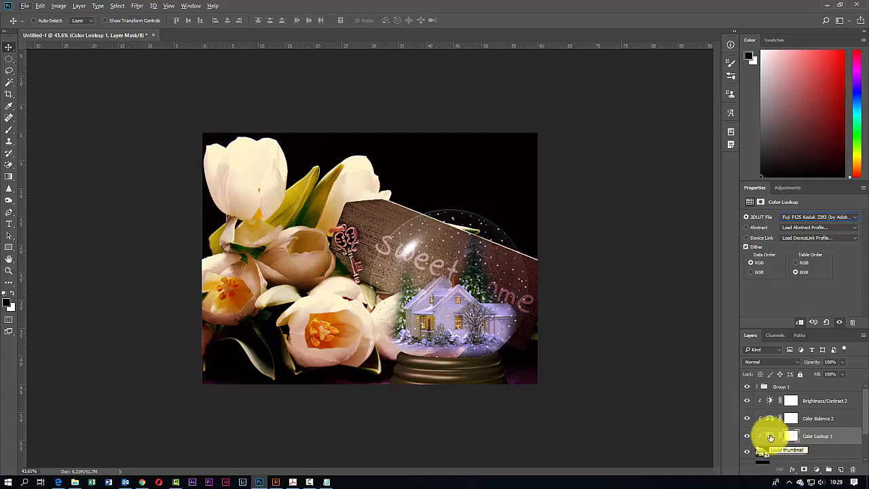
Group the tulips layer with its three clipped adjustment layers, and toggle the new group's visibility to check the effect
click(770, 400)
shift+click(766, 453)
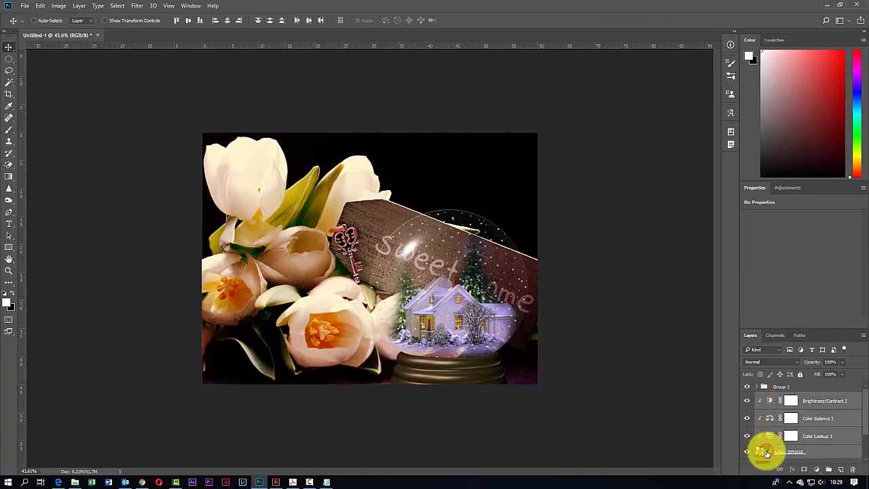
key(ctrl+g)
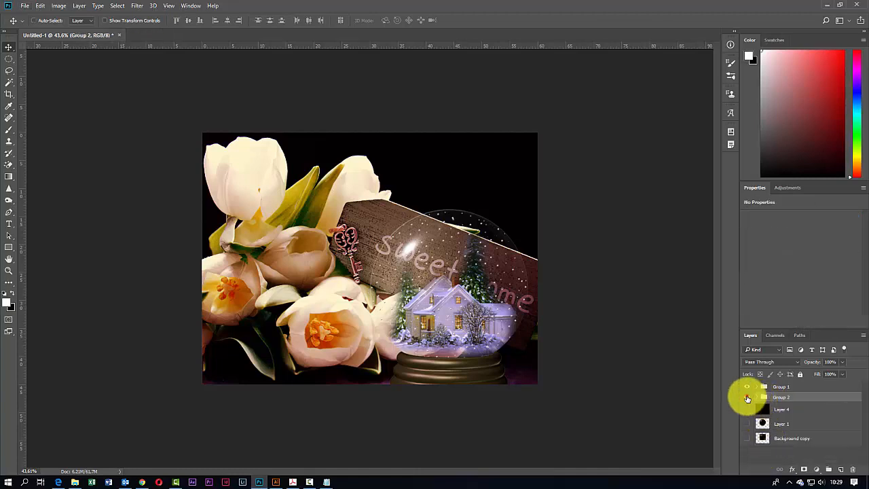
click(747, 397)
click(747, 397)
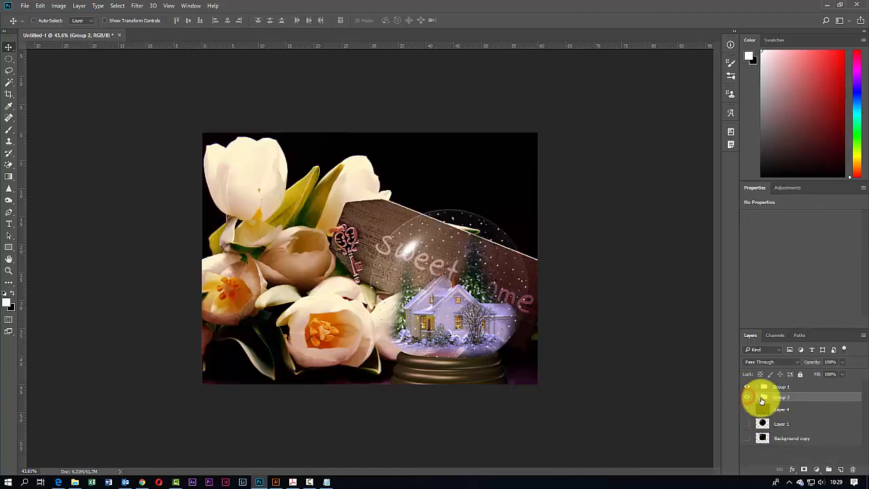
Add a new empty layer between the two groups and choose the Brush tool with black as the foreground colour
click(841, 471)
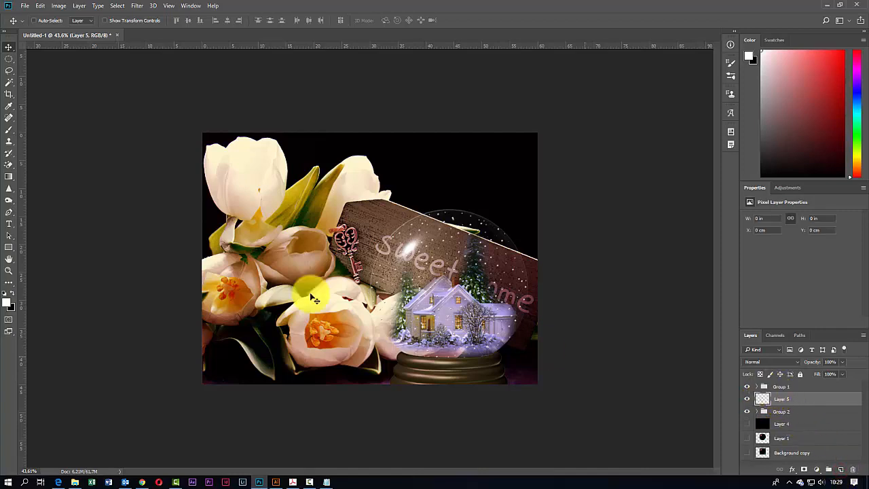
click(13, 293)
click(8, 134)
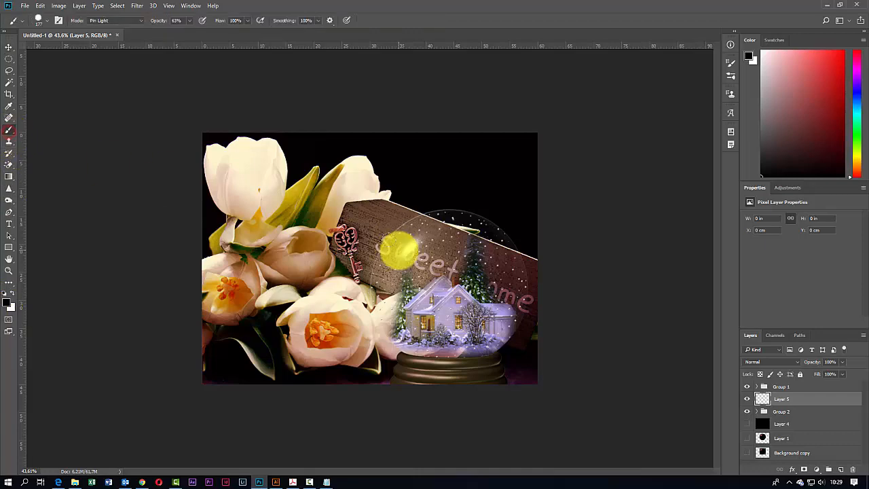
Try painting a 20 px hard round black stroke along the globe's lower-left edge, starting at the stand
scroll(401, 255, up, 5)
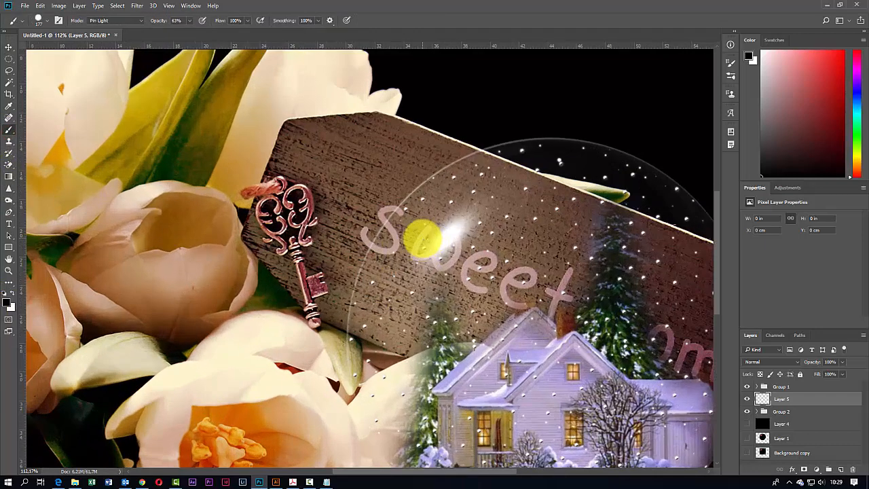
right_click(422, 239)
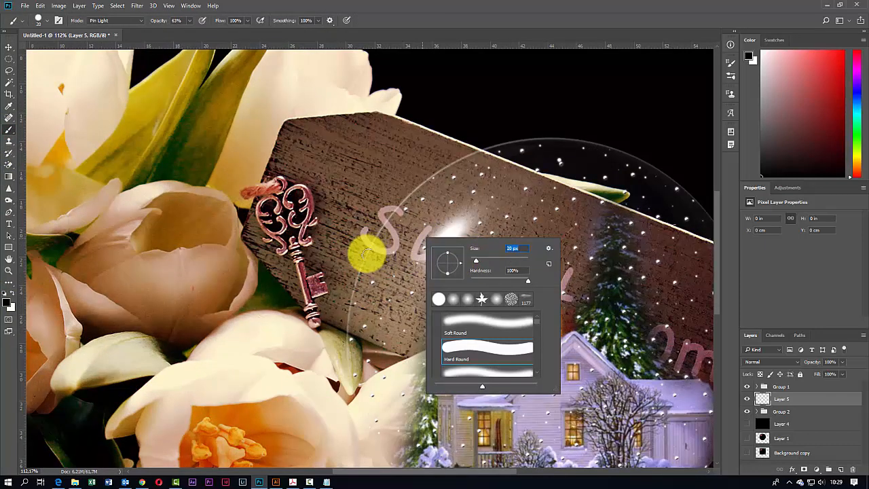
alt+click(376, 307)
click(421, 179)
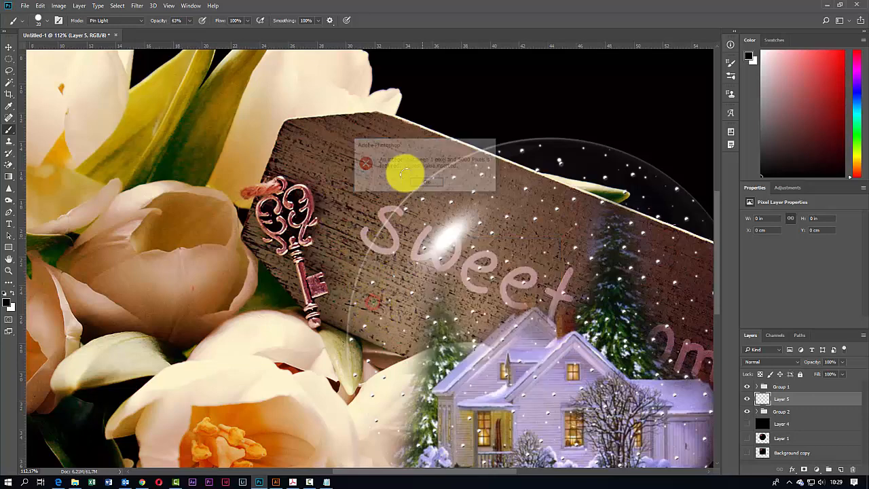
drag(404, 295, 364, 208)
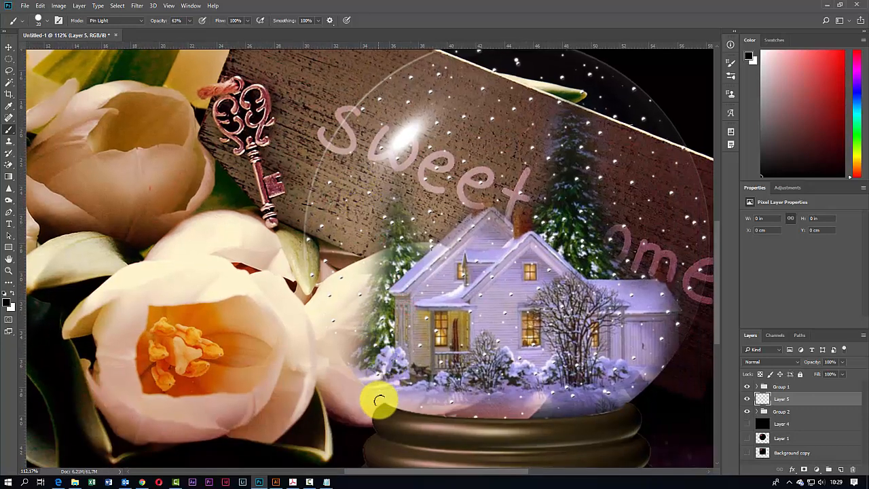
drag(383, 402, 351, 370)
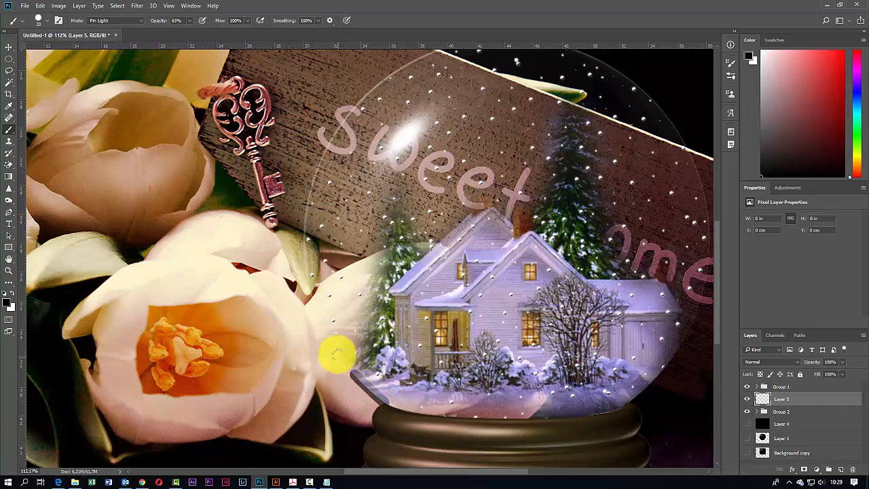
Paint a black line with a 7 px hard round brush from the stand up along the globe's lower-left edge
scroll(373, 393, up, 5)
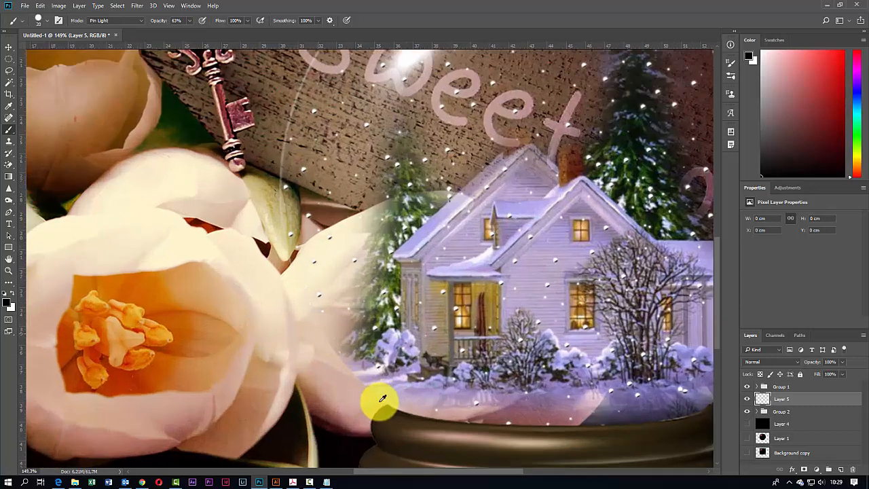
right_click(391, 382)
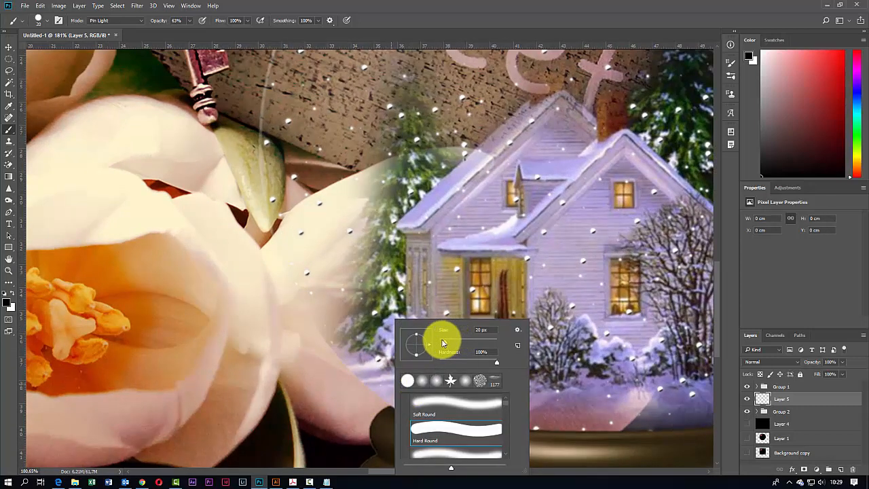
drag(442, 343, 440, 342)
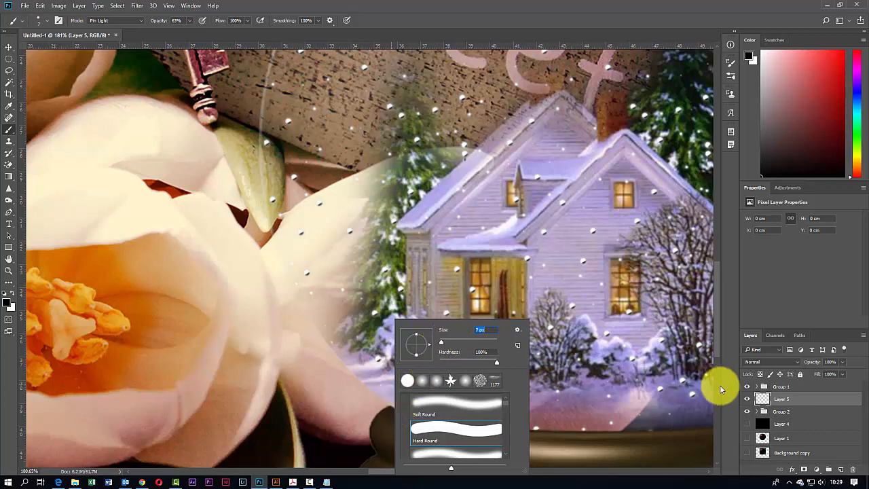
click(389, 406)
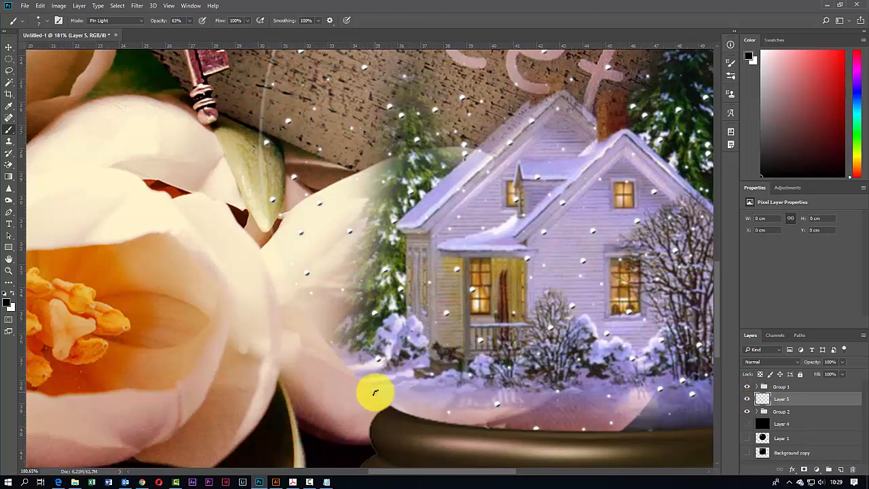
right_click(378, 396)
click(423, 403)
click(370, 394)
click(375, 394)
click(389, 405)
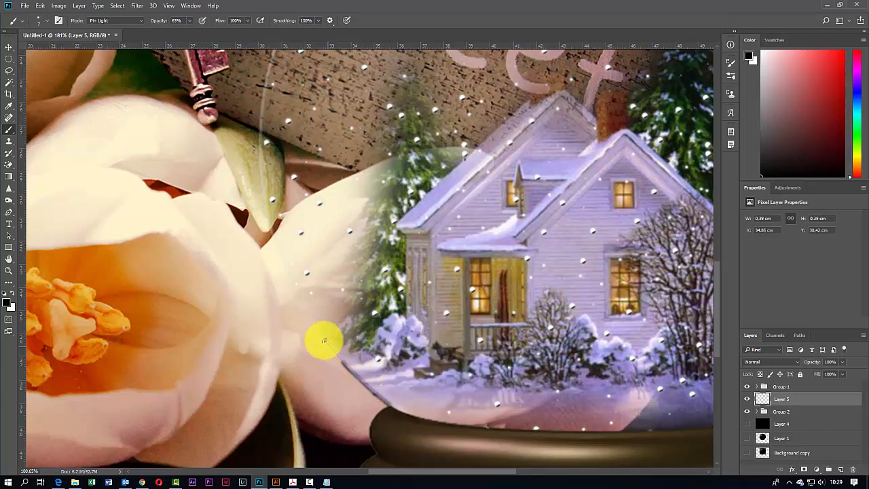
drag(324, 341, 302, 303)
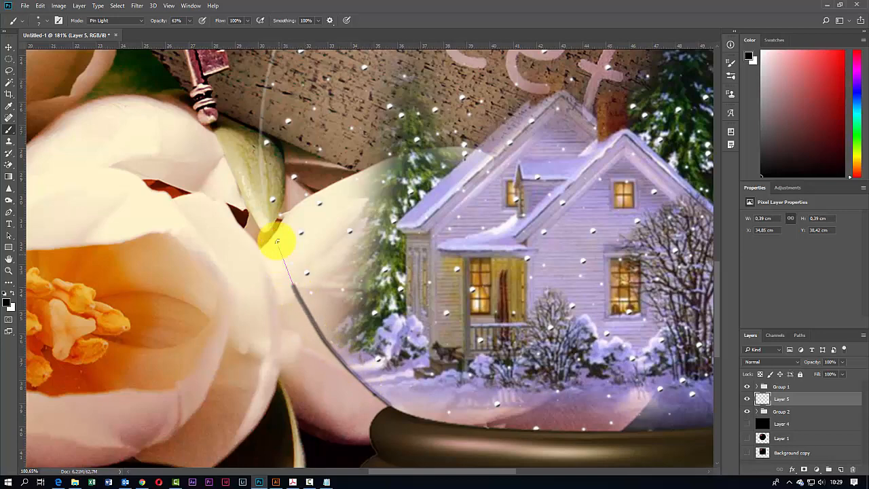
Lower Layer 5's opacity to 21% and extend the painted outline up the globe's left edge across the tulips and wooden sign
scroll(267, 218, down, 6)
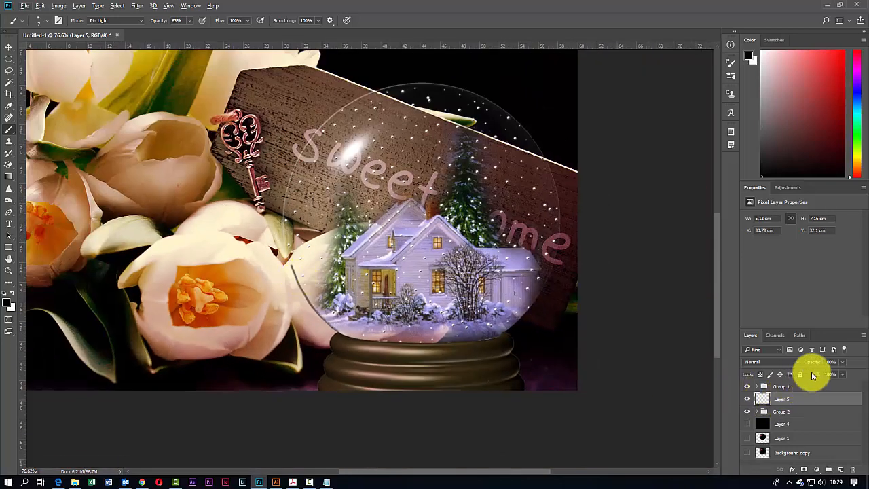
drag(813, 365, 815, 364)
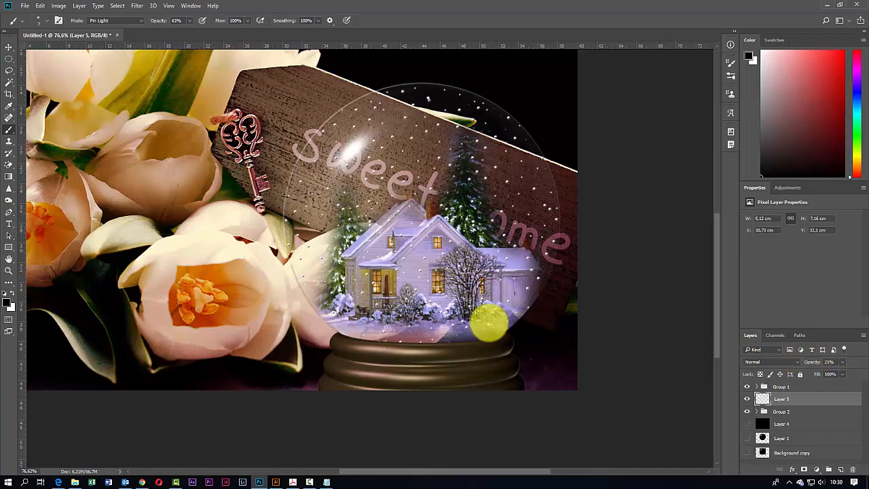
scroll(294, 249, up, 6)
scroll(214, 286, up, 1)
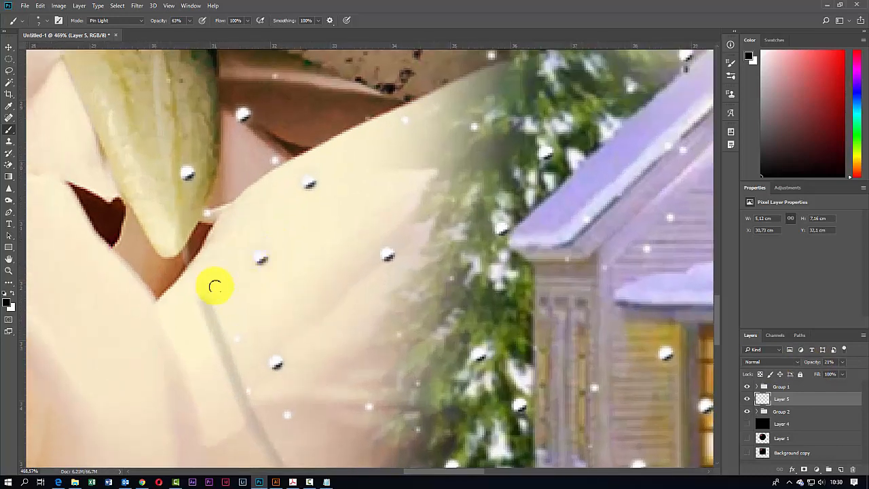
drag(204, 297, 179, 221)
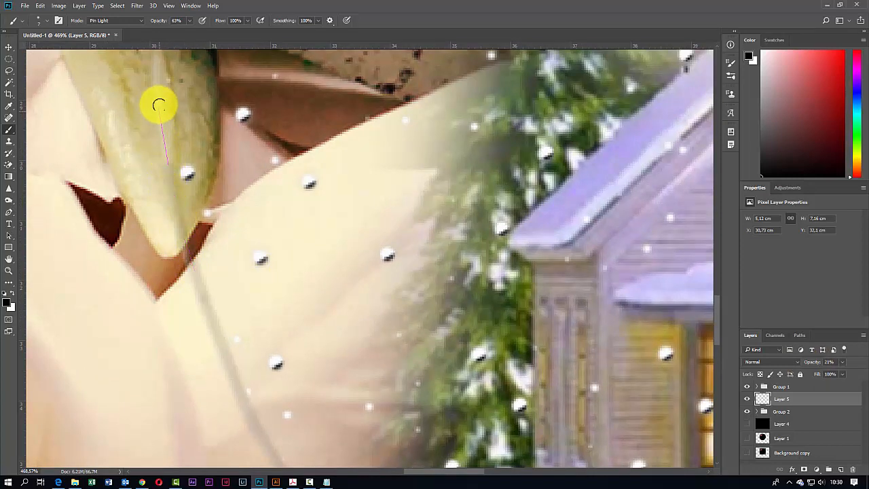
mouse_move(259, 168)
mouse_down()
mouse_move(287, 305)
mouse_move(238, 302)
mouse_move(237, 129)
mouse_move(346, 245)
mouse_move(278, 339)
mouse_move(281, 263)
mouse_move(330, 95)
mouse_move(369, 226)
mouse_up()
mouse_move(301, 304)
mouse_down()
mouse_move(368, 130)
mouse_move(398, 81)
mouse_move(398, 285)
mouse_move(355, 319)
mouse_move(357, 283)
mouse_move(378, 245)
mouse_move(462, 144)
mouse_move(507, 108)
mouse_up()
scroll(503, 188, down, 10)
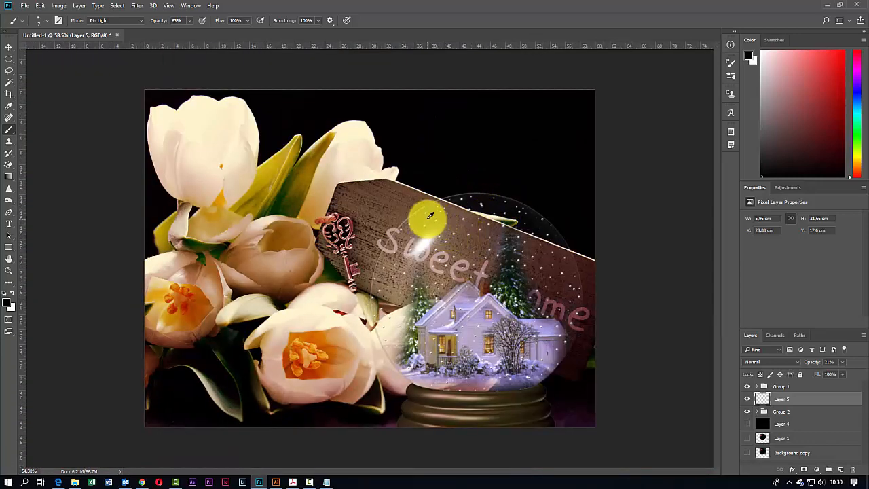
Paint the same 7 px outline along the globe's right edge over the sign, and set Layer 5's opacity to 44%
scroll(440, 218, up, 4)
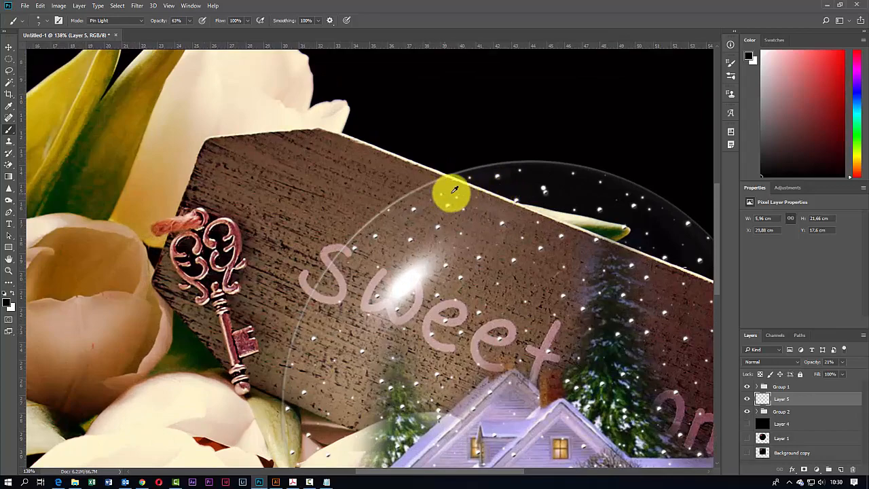
scroll(450, 190, down, 5)
scroll(578, 396, up, 2)
scroll(583, 384, up, 5)
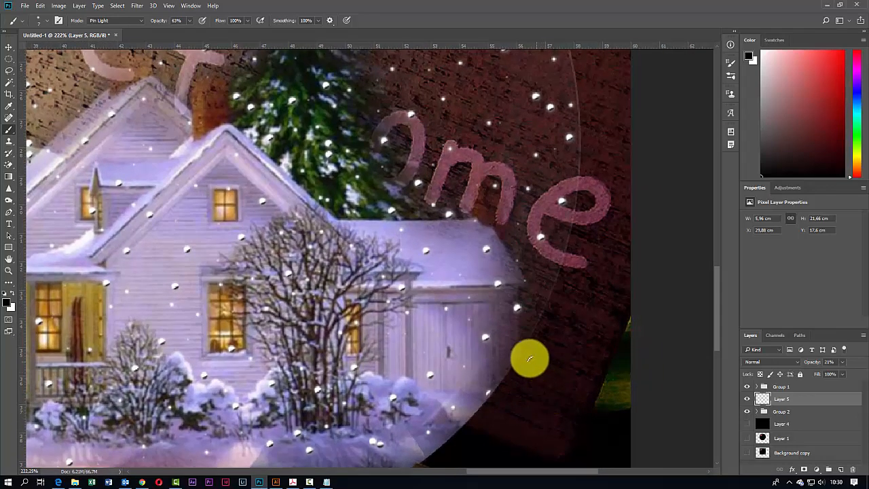
mouse_move(529, 359)
mouse_down()
mouse_move(573, 228)
mouse_move(571, 238)
mouse_move(582, 147)
mouse_move(576, 90)
mouse_move(588, 204)
mouse_move(572, 239)
mouse_move(559, 157)
mouse_move(520, 68)
mouse_up()
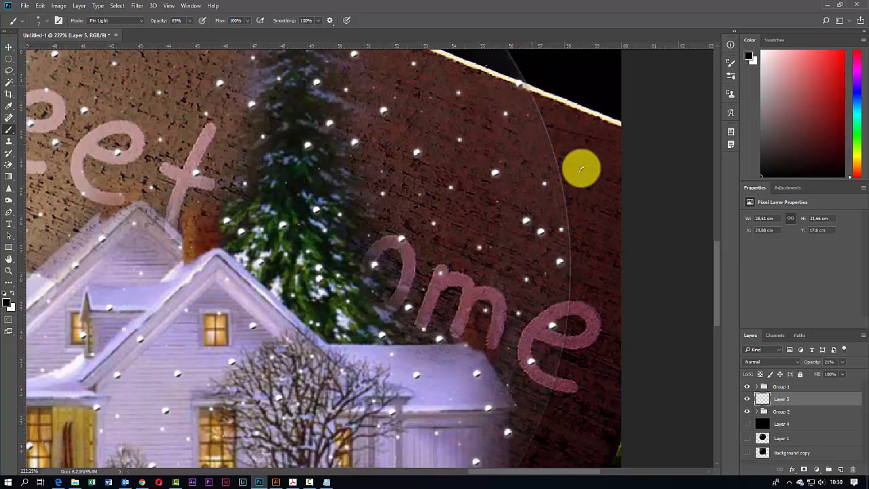
scroll(581, 285, down, 6)
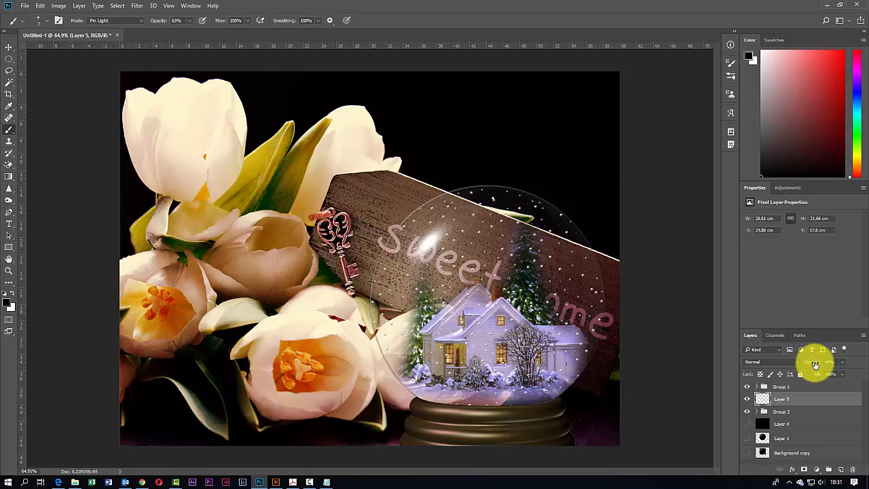
scroll(407, 394, up, 5)
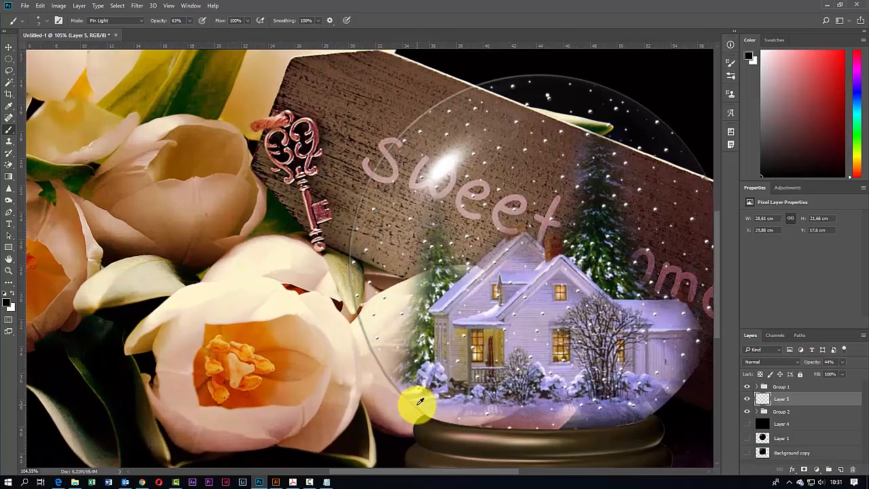
Inspect the globe's painted edge outline up close and in the full composition, comparing the image with and without Group 1
scroll(391, 381, up, 1)
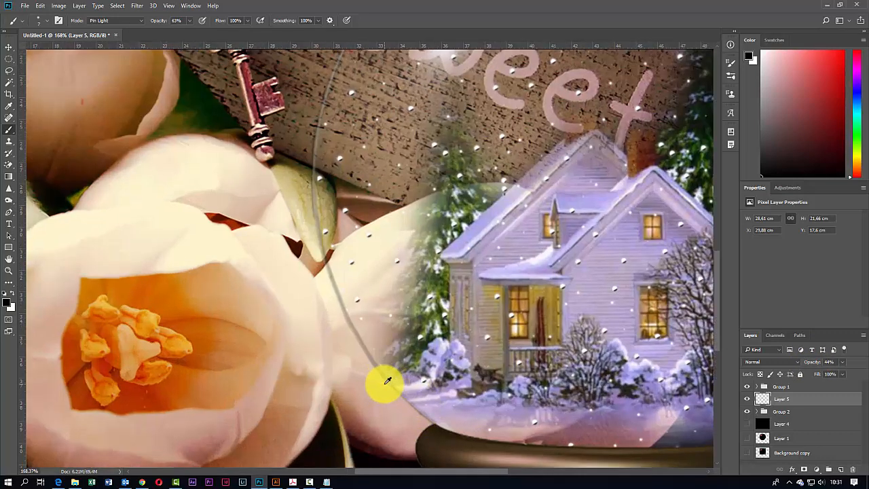
scroll(387, 381, down, 3)
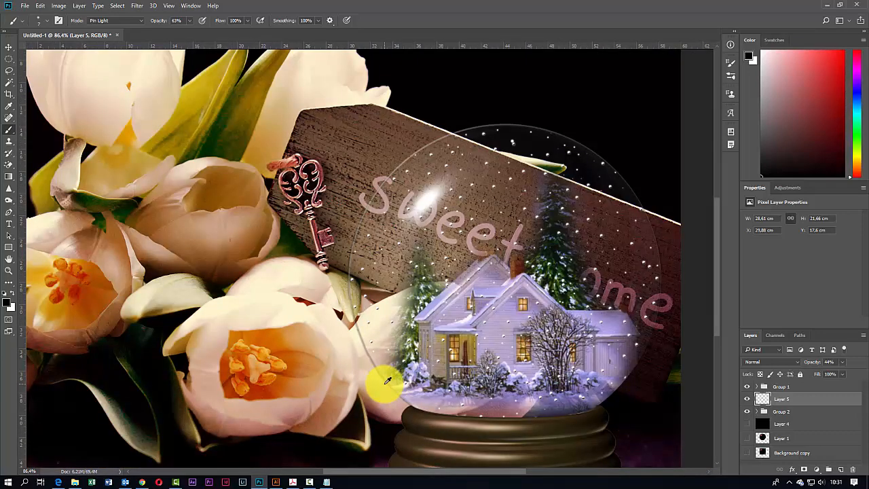
scroll(387, 381, down, 1)
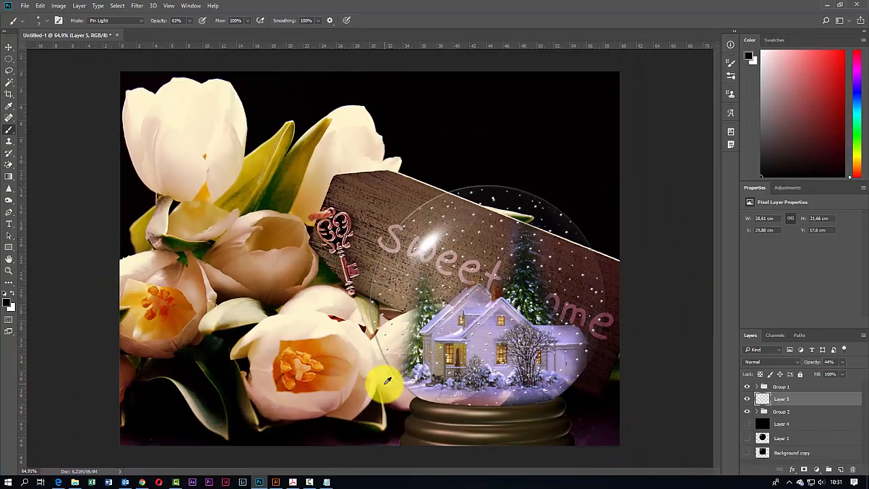
scroll(387, 381, down, 2)
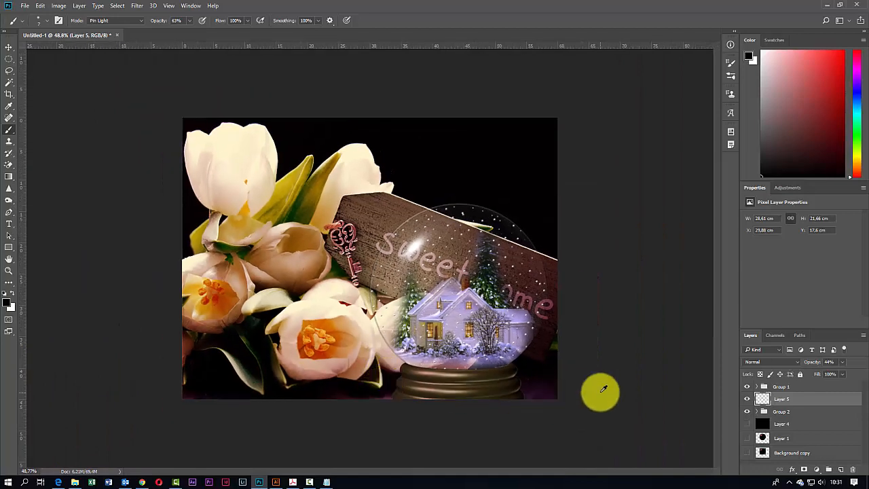
scroll(601, 390, up, 2)
scroll(603, 389, down, 1)
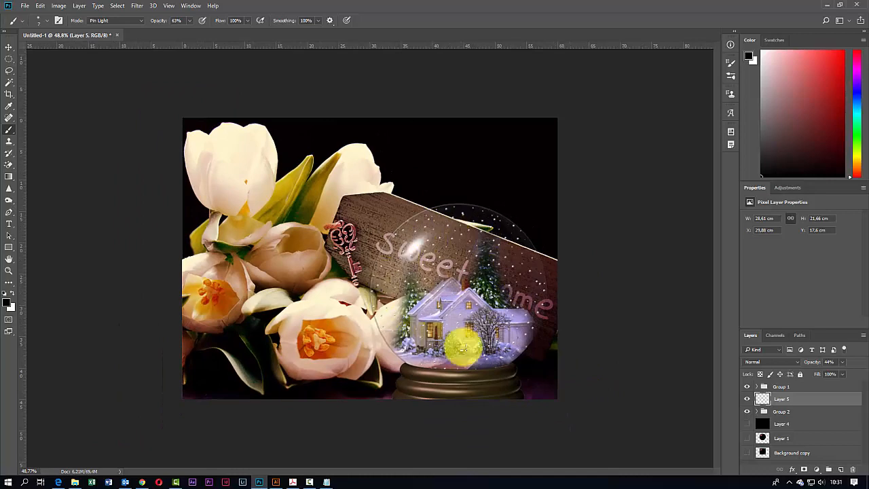
scroll(455, 371, up, 1)
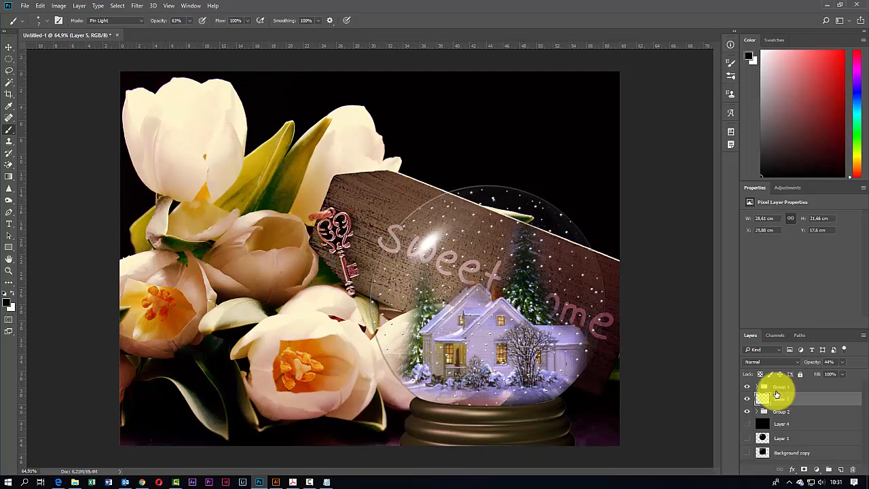
click(747, 387)
click(746, 386)
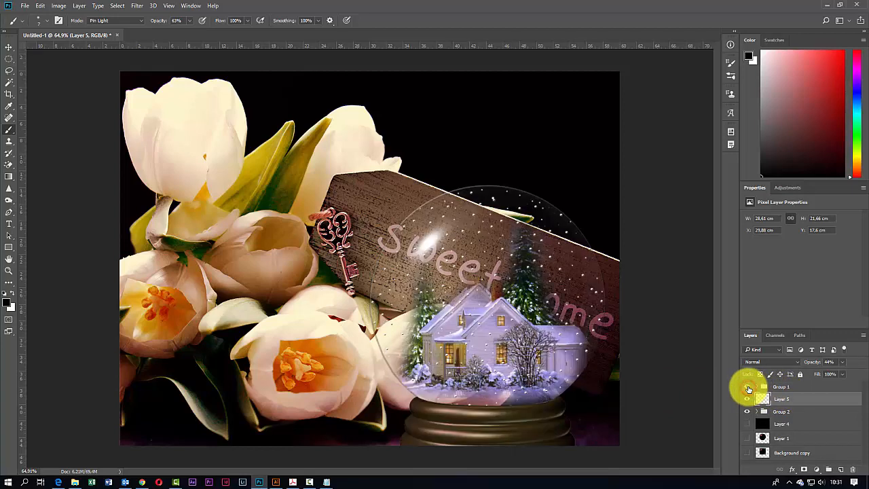
Group Group 1 and Layer 5 together, and check what the new group contains by toggling its visibility
click(771, 388)
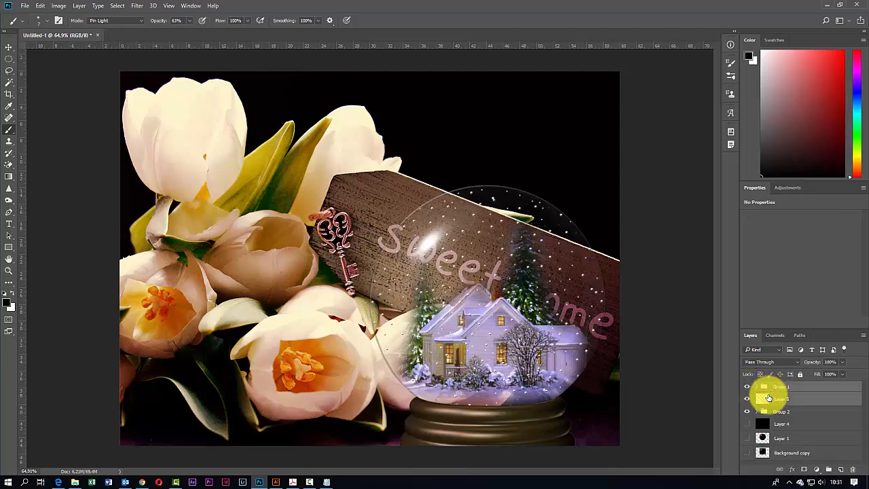
key(ctrl+g)
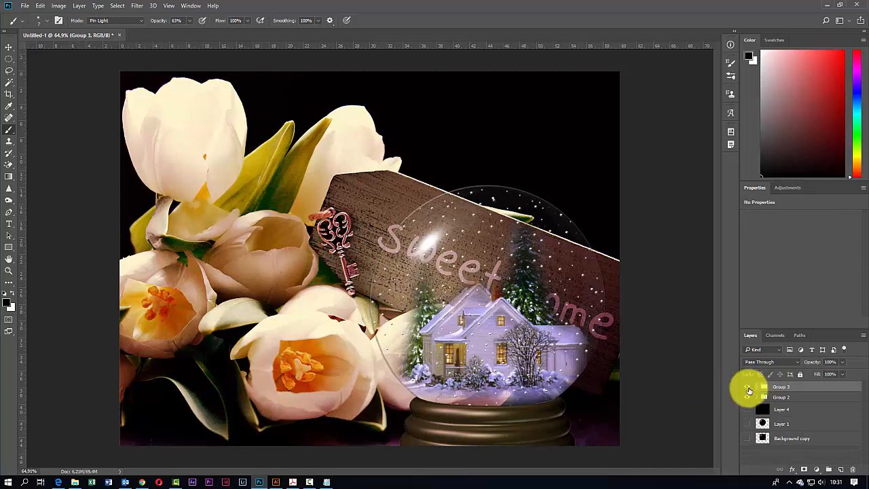
click(747, 386)
click(747, 386)
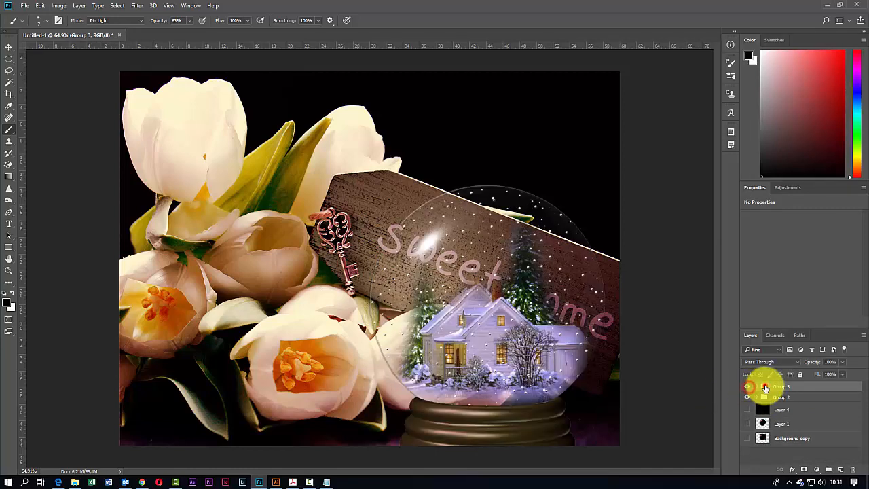
Add a Brightness/Contrast adjustment clipped to Group 3, with brightness 90 and contrast 0
click(816, 470)
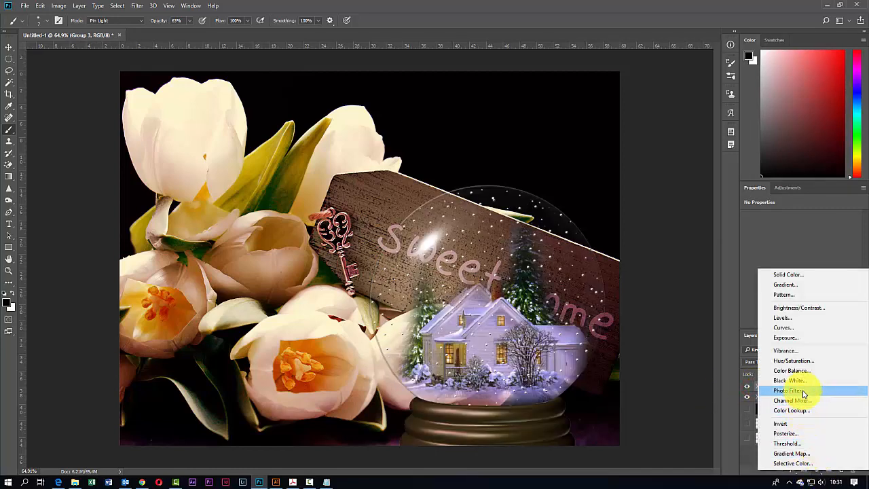
click(799, 309)
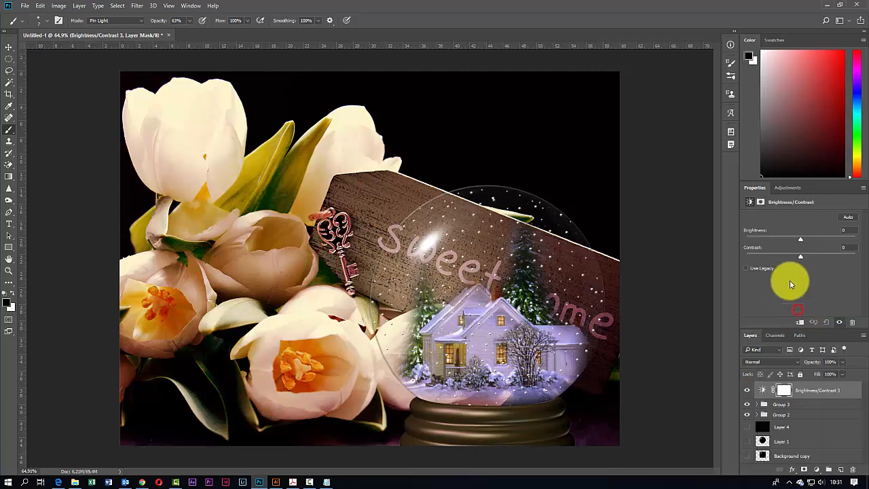
drag(801, 241, 822, 238)
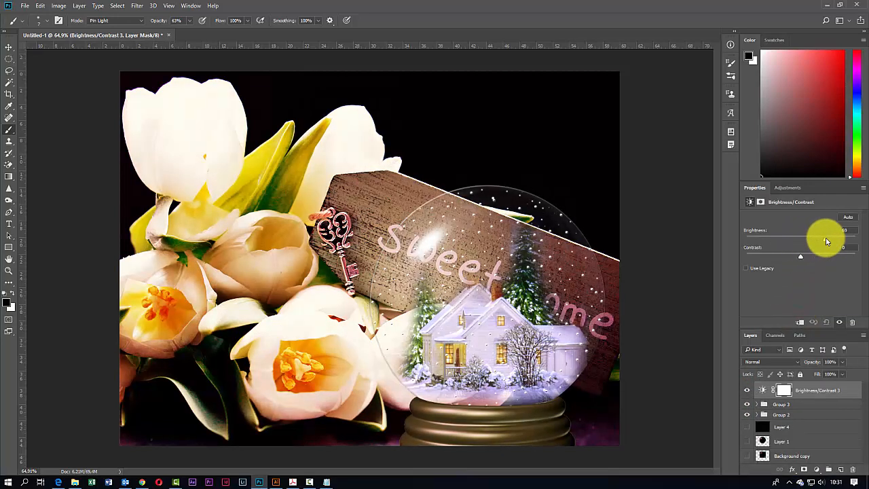
click(799, 322)
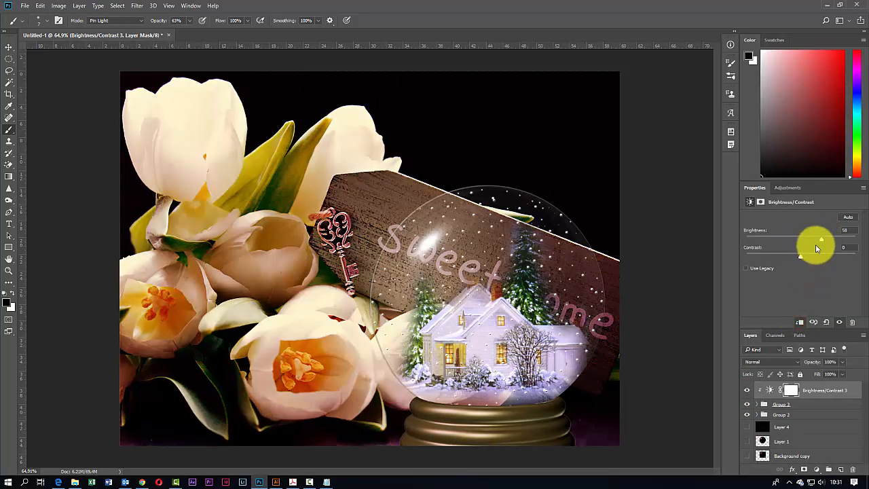
drag(829, 242, 767, 259)
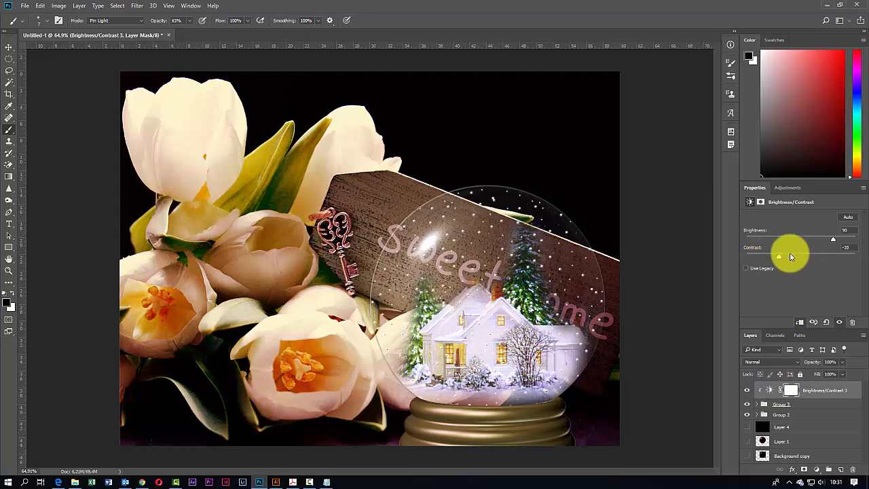
click(778, 260)
drag(779, 260, 794, 260)
drag(799, 259, 801, 260)
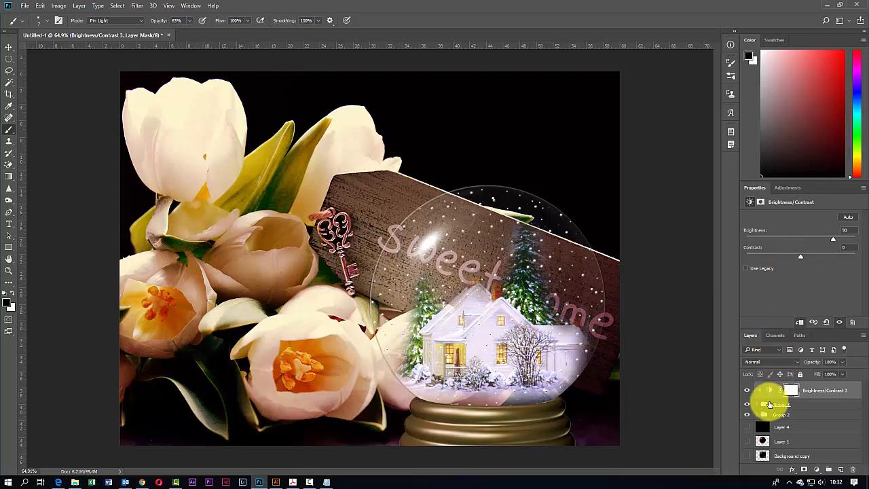
Add a Curves adjustment directly above Group 3 and darken the globe with a curve point at input 96, output 62
click(765, 405)
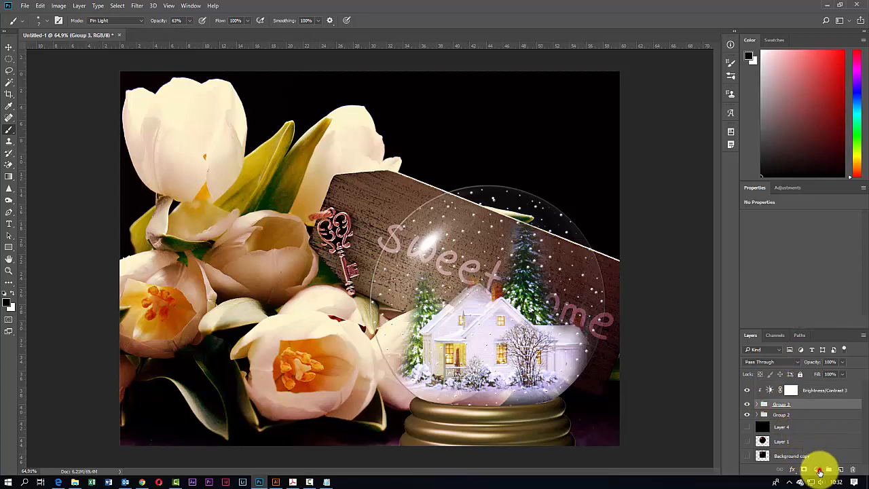
click(817, 470)
click(786, 328)
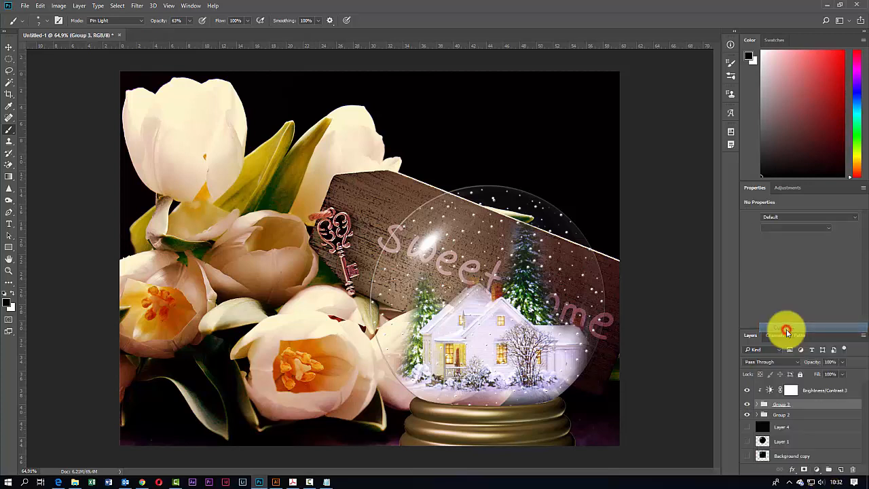
drag(797, 292, 765, 297)
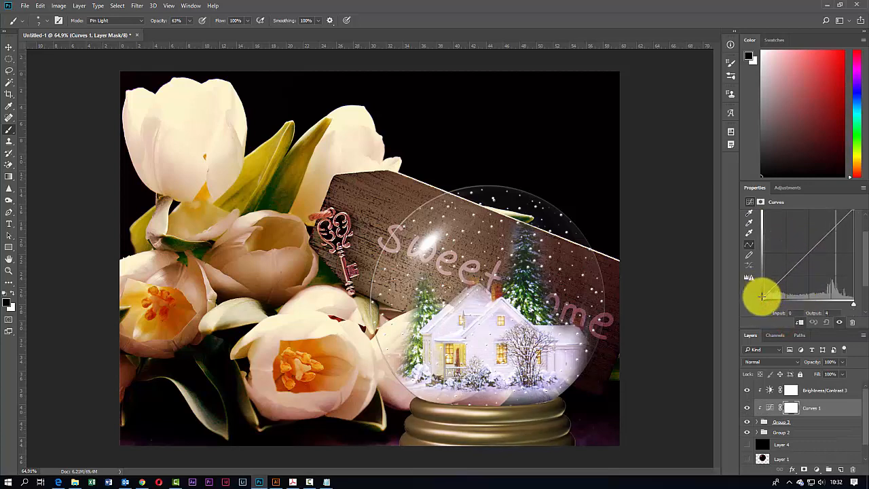
mouse_move(791, 270)
mouse_down()
mouse_move(813, 282)
mouse_move(792, 270)
mouse_move(797, 276)
mouse_up()
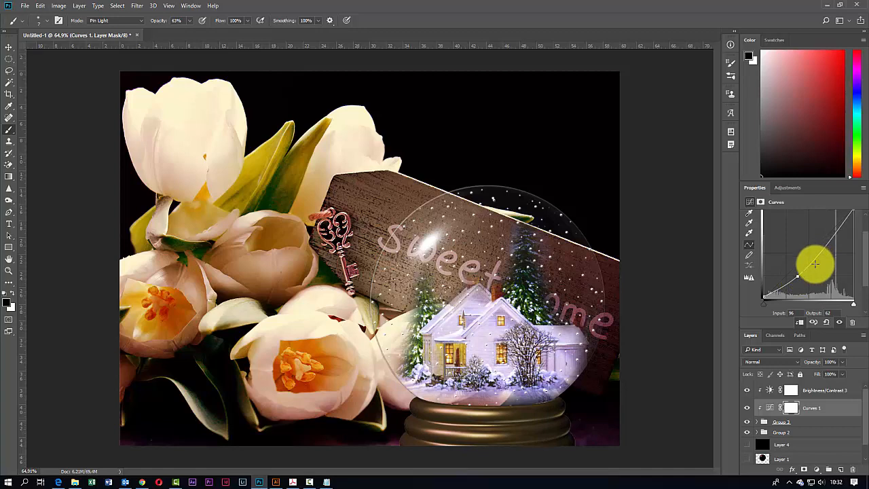
Add a Levels adjustment directly above Group 3 with black input 19 and midtones 0.68
click(763, 422)
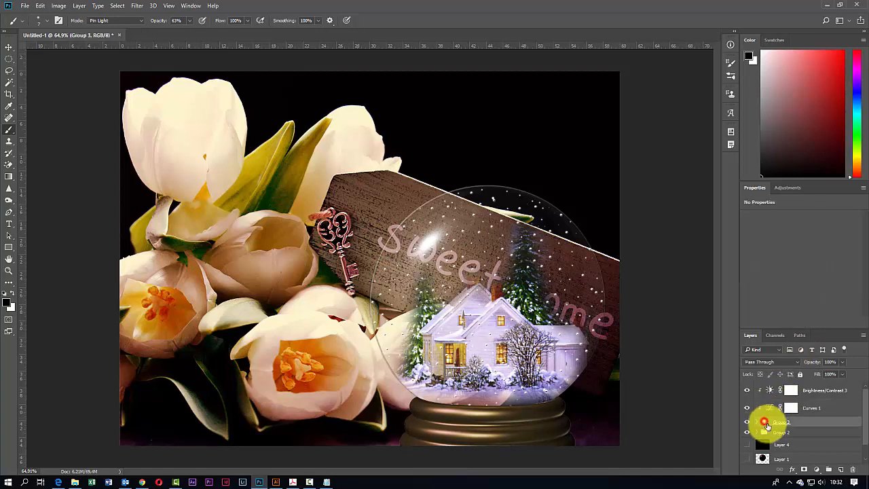
click(814, 469)
click(790, 334)
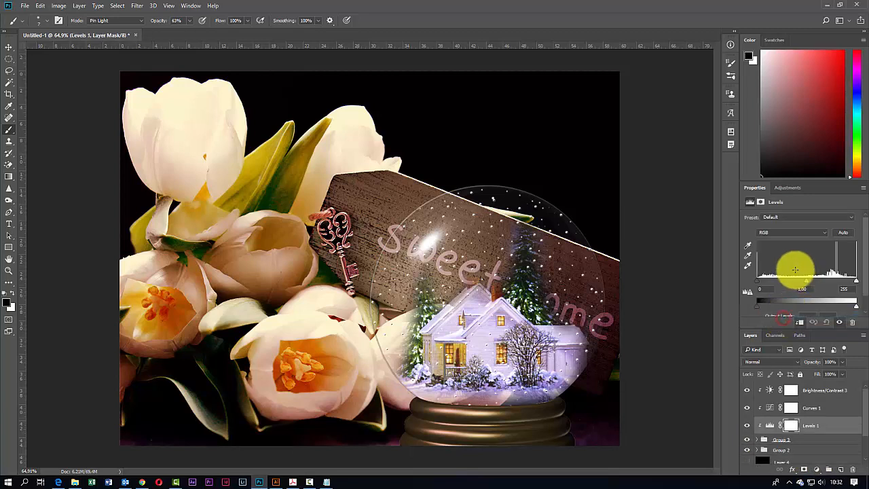
mouse_move(758, 283)
mouse_down()
mouse_move(776, 281)
mouse_move(761, 283)
mouse_up()
drag(856, 281, 822, 284)
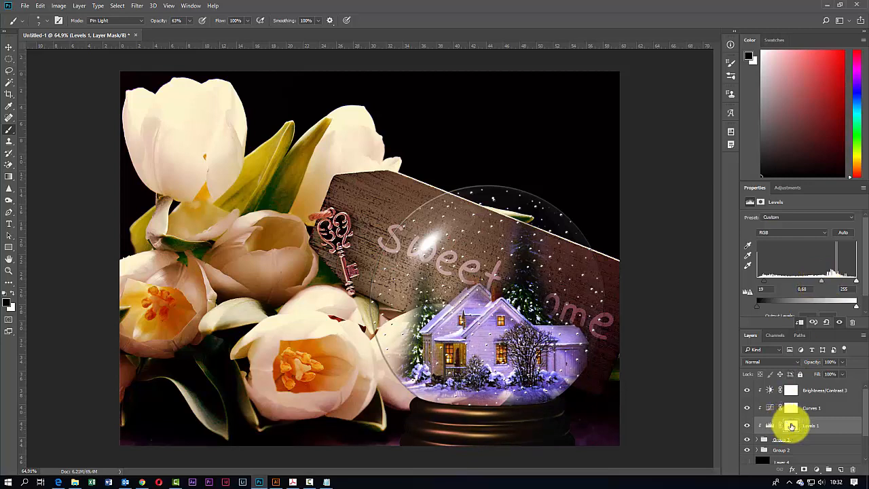
Paint black on the Levels adjustment's mask over the globe's stand with a 161 px soft round brush to reduce the darkening there
click(791, 425)
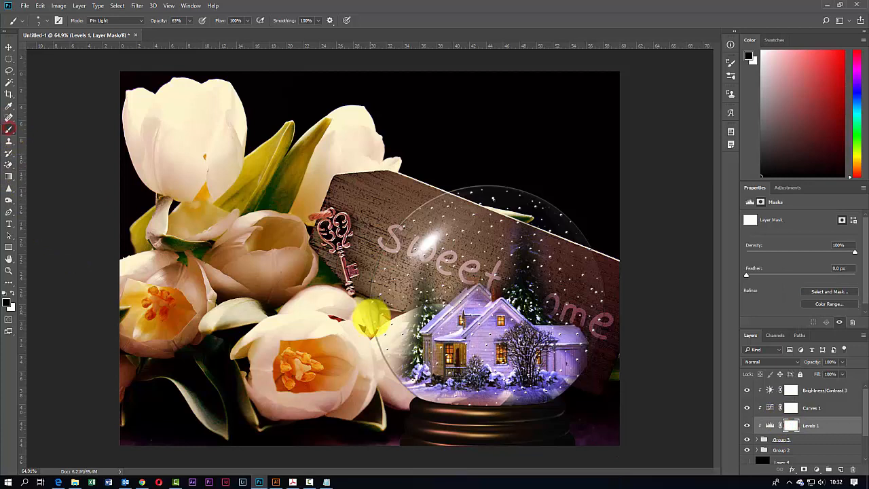
right_click(412, 333)
click(499, 340)
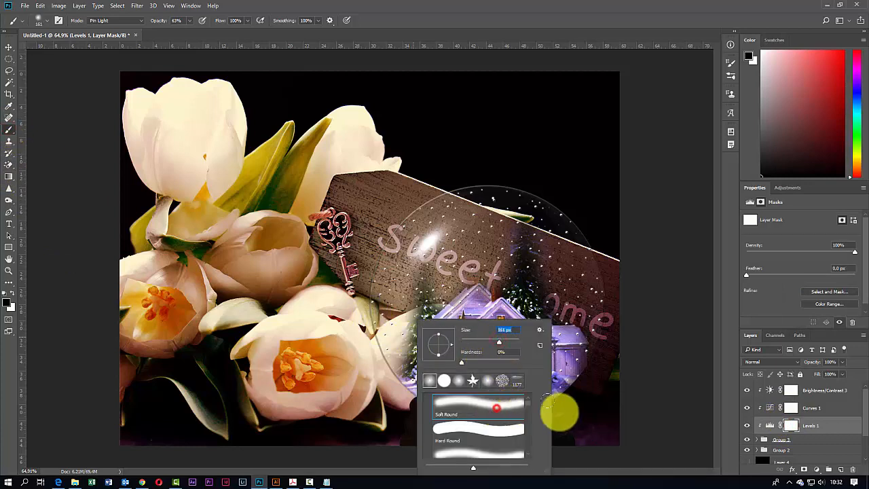
click(592, 431)
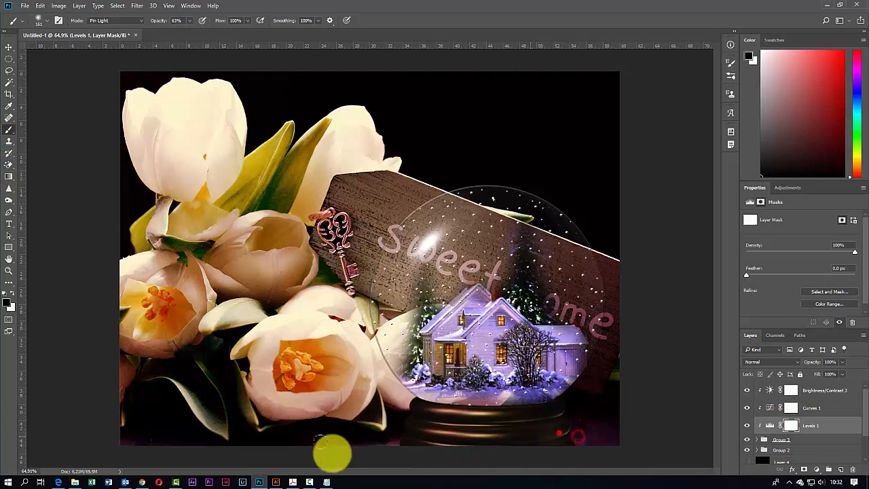
click(406, 428)
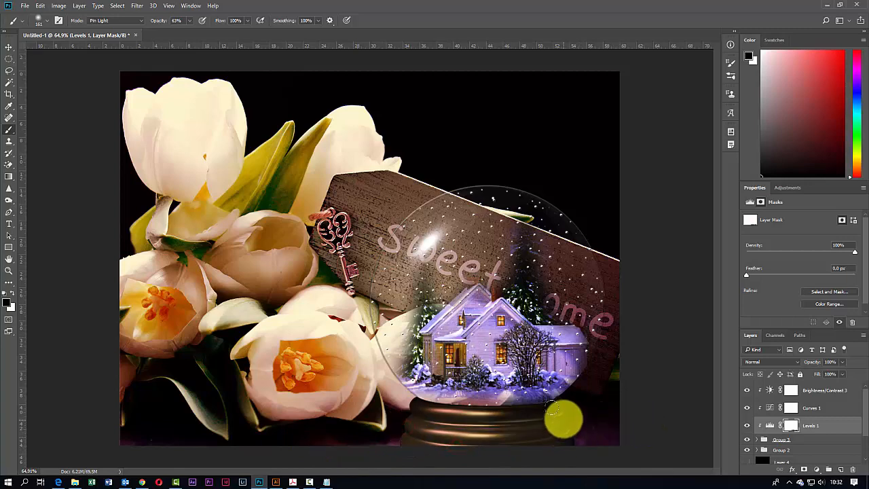
click(563, 420)
click(542, 425)
click(518, 432)
click(489, 434)
click(453, 429)
click(426, 421)
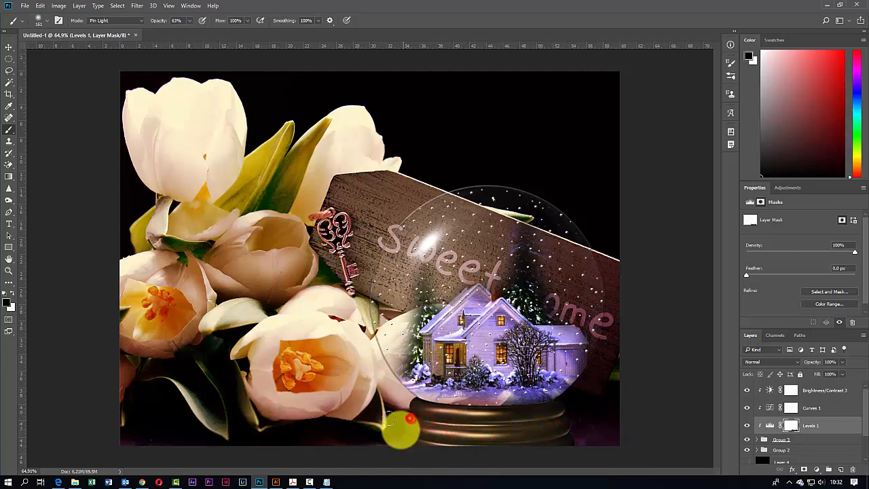
scroll(541, 385, down, 1)
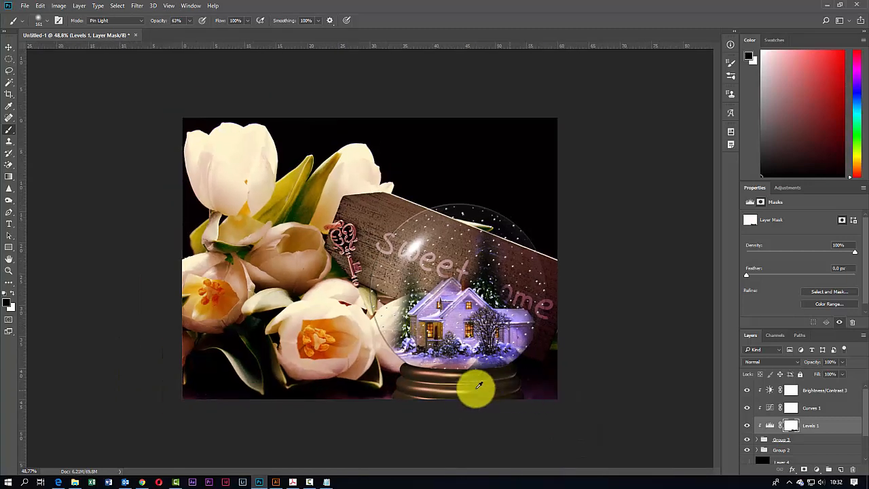
scroll(458, 383, up, 1)
scroll(459, 382, up, 1)
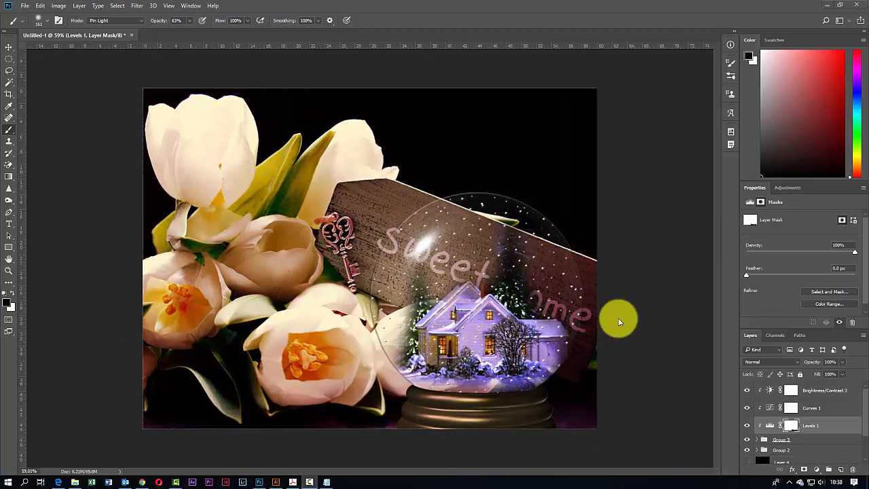
Stamp all visible layers into a new layer above Brightness/Contrast 3 and open it in the Camera Raw Filter
click(770, 392)
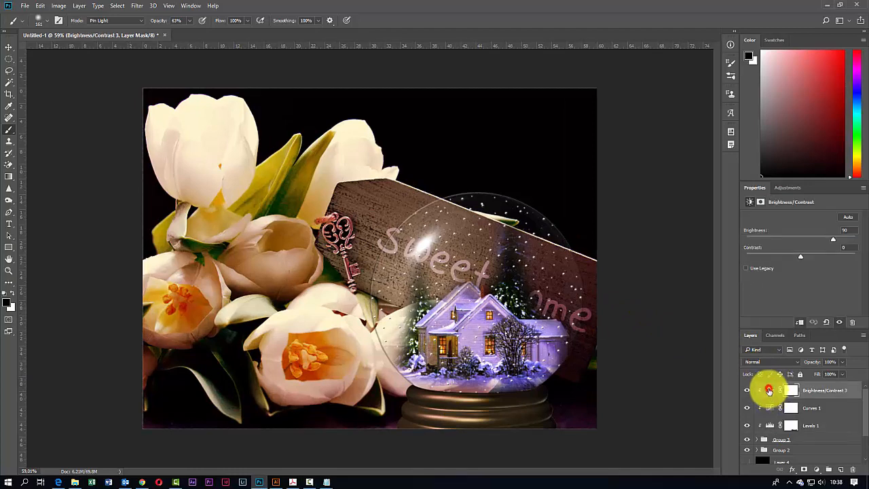
key(ctrl+shift+alt+n)
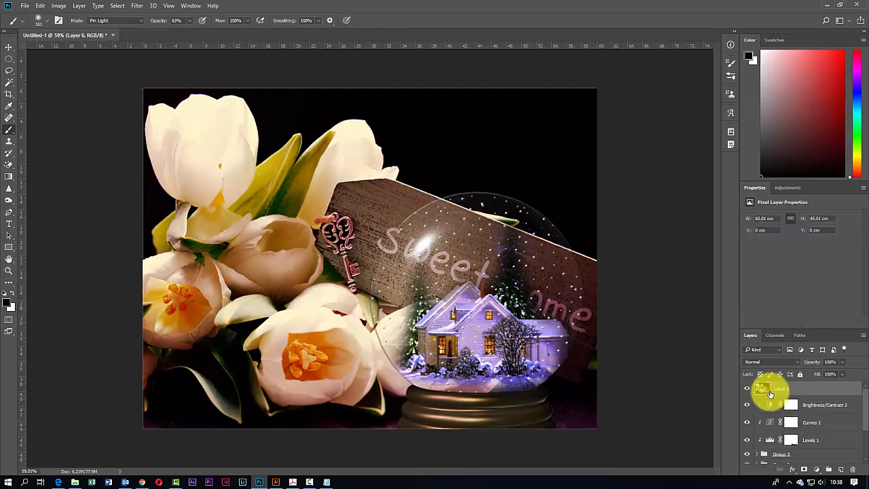
click(138, 5)
click(155, 58)
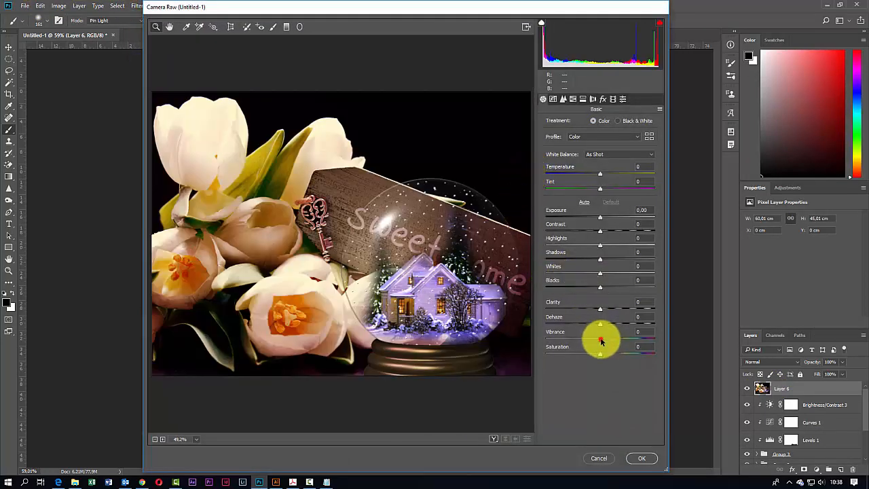
Apply Camera Raw with exposure +0.15, contrast +40, shadows -5, clarity +43, dehaze +17, vibrance +40 and saturation -18
drag(601, 341, 607, 339)
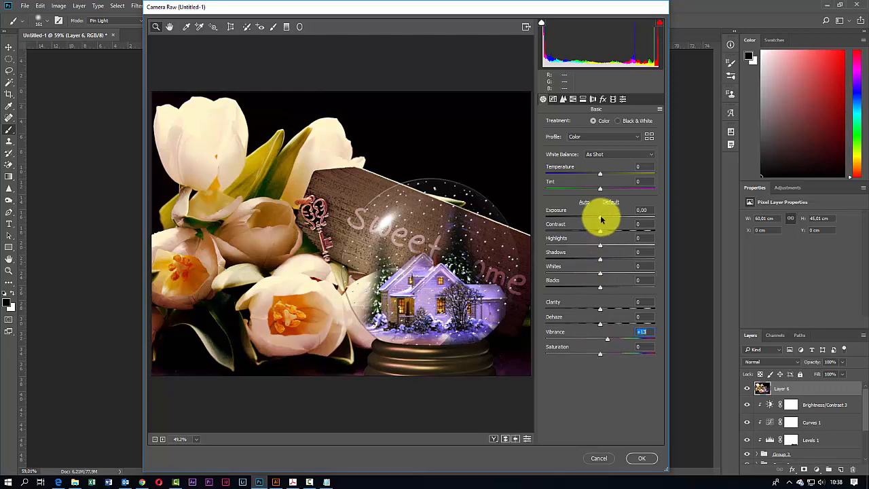
drag(601, 219, 597, 259)
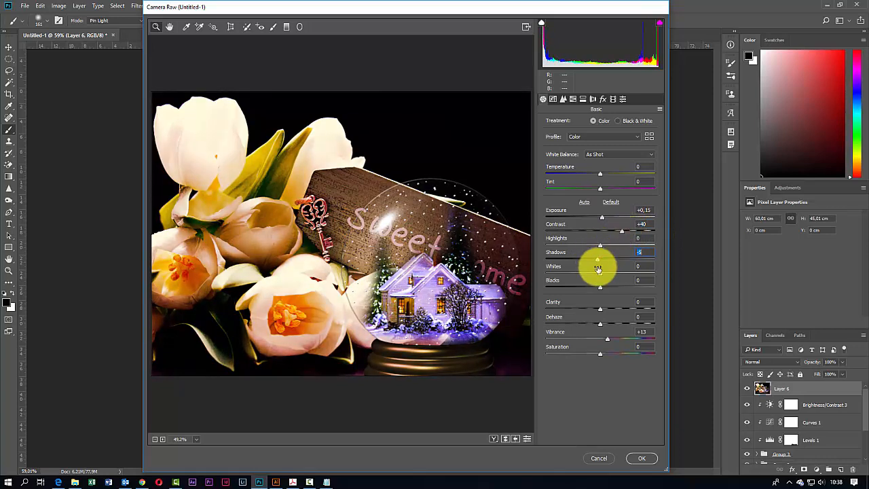
drag(601, 309, 613, 329)
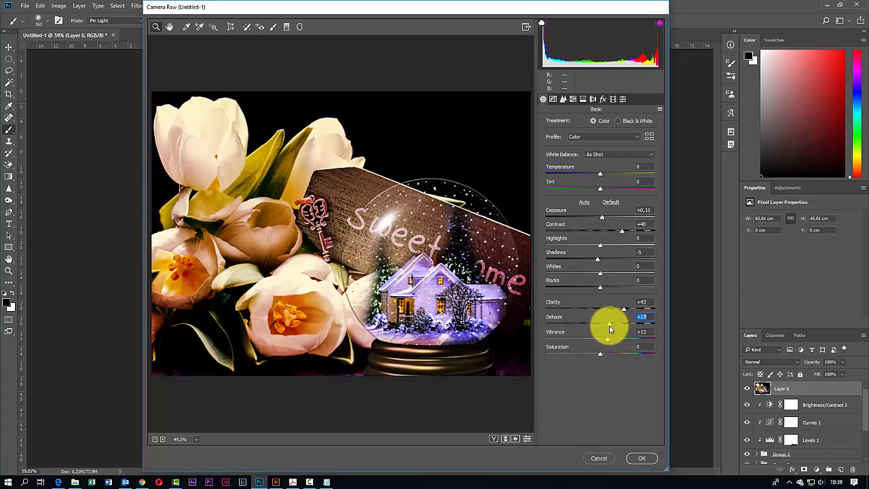
drag(606, 340, 591, 356)
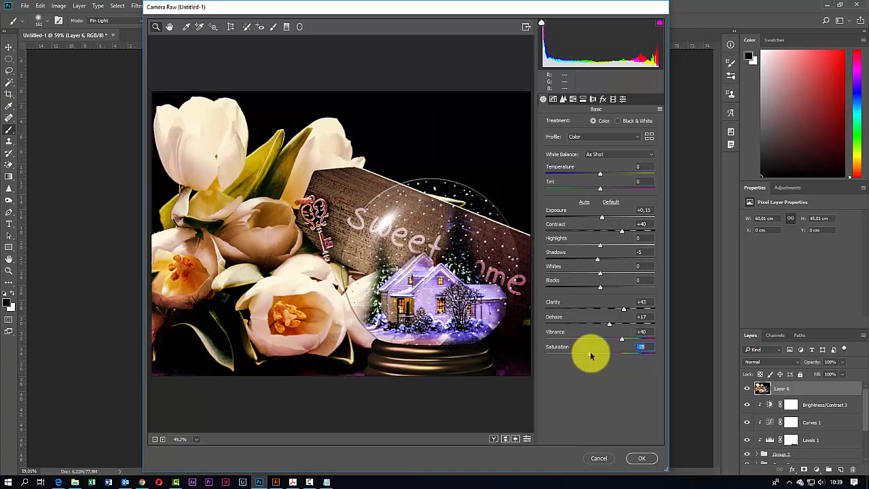
click(644, 461)
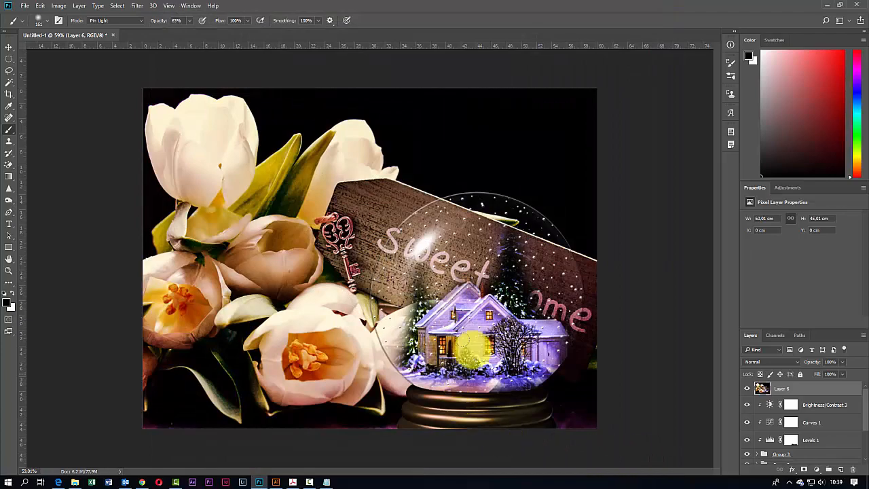